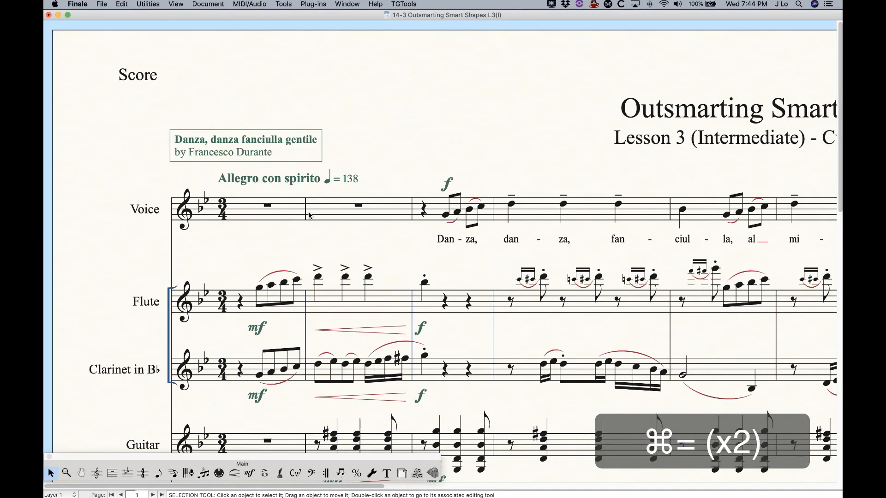
# Step: Activate the Custom Line tool among the Smart Shape tools
pyautogui.click(235, 475)
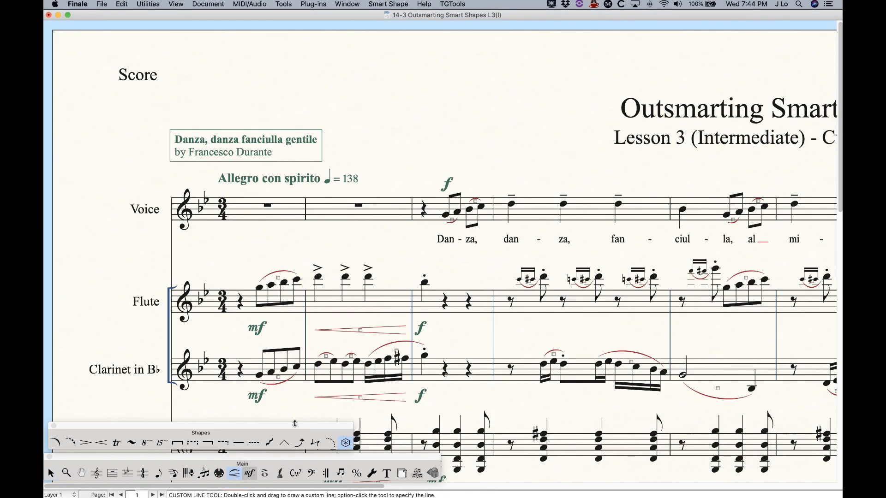
pyautogui.click(56, 443)
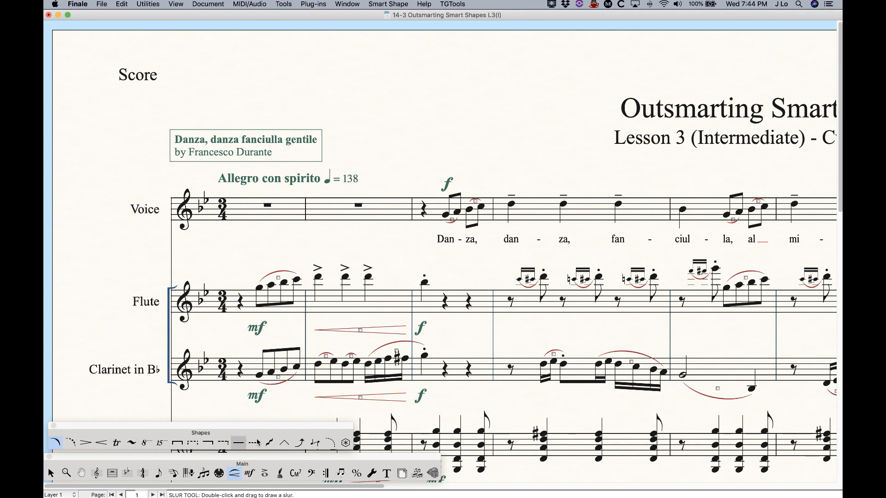
pyautogui.click(343, 443)
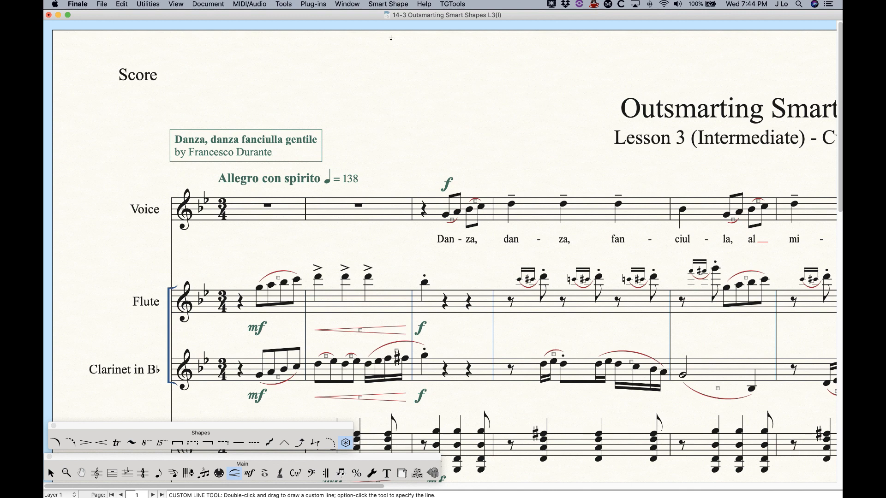
# Step: Open Smart Shape Options and set the Smart Lines type to Custom Line
pyautogui.click(387, 3)
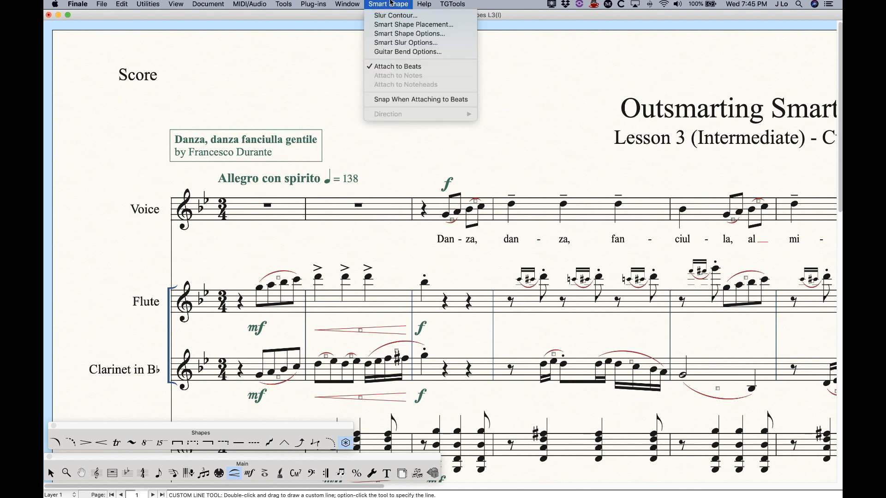
pyautogui.click(388, 36)
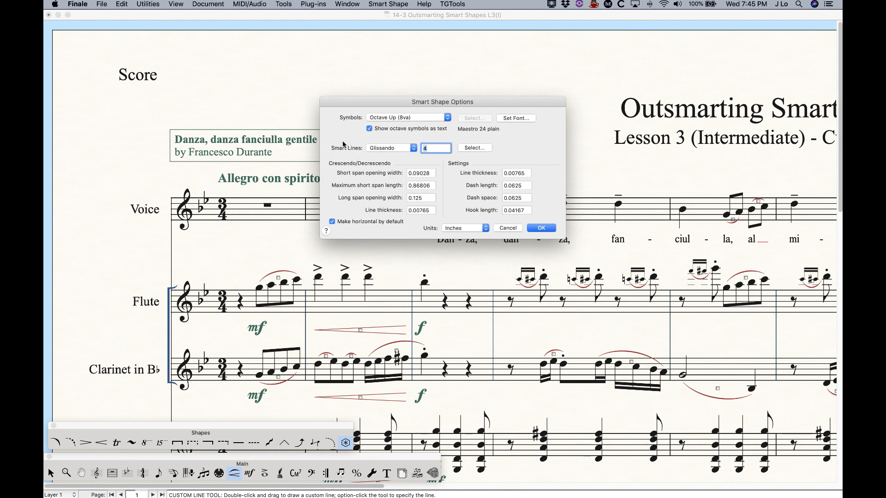
pyautogui.click(398, 149)
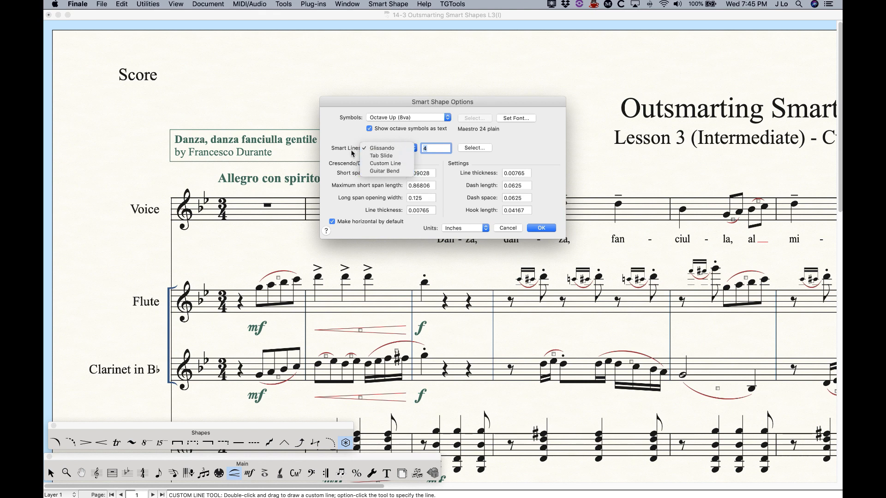
pyautogui.click(387, 164)
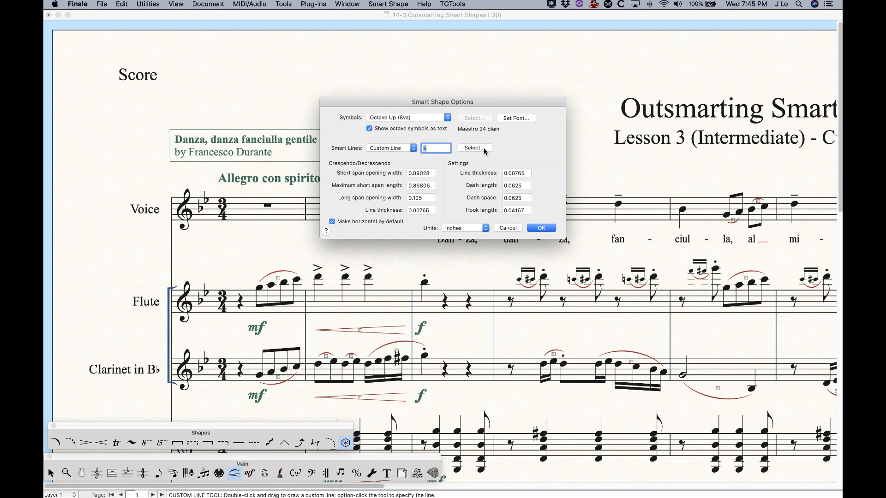
# Step: Compare the default line assigned to each Smart Lines type, including Tab Slide, Glissando and Custom Line
pyautogui.click(397, 151)
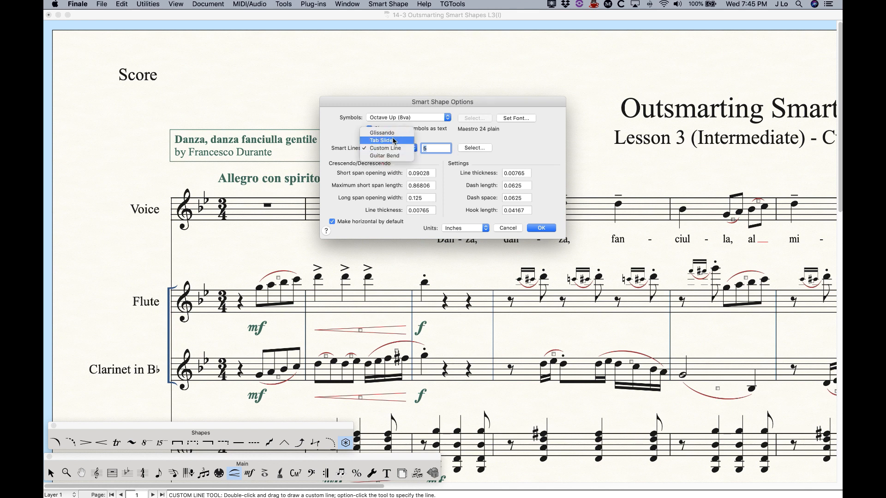
pyautogui.click(393, 141)
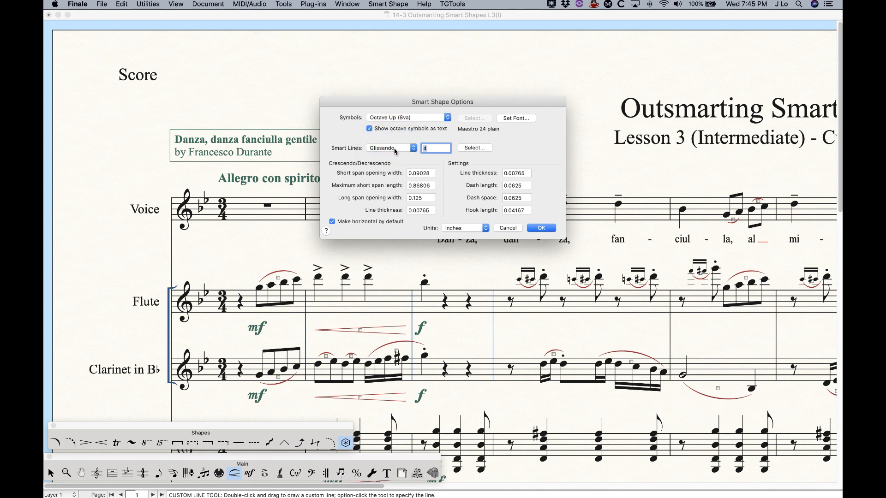
pyautogui.click(439, 148)
pyautogui.click(386, 148)
pyautogui.click(397, 150)
pyautogui.click(397, 150)
pyautogui.click(392, 157)
pyautogui.click(396, 148)
pyautogui.click(393, 144)
pyautogui.click(378, 149)
# Step: Open the Smart Line Selection list for Custom Line and look through the available line styles
pyautogui.click(501, 147)
pyautogui.click(476, 148)
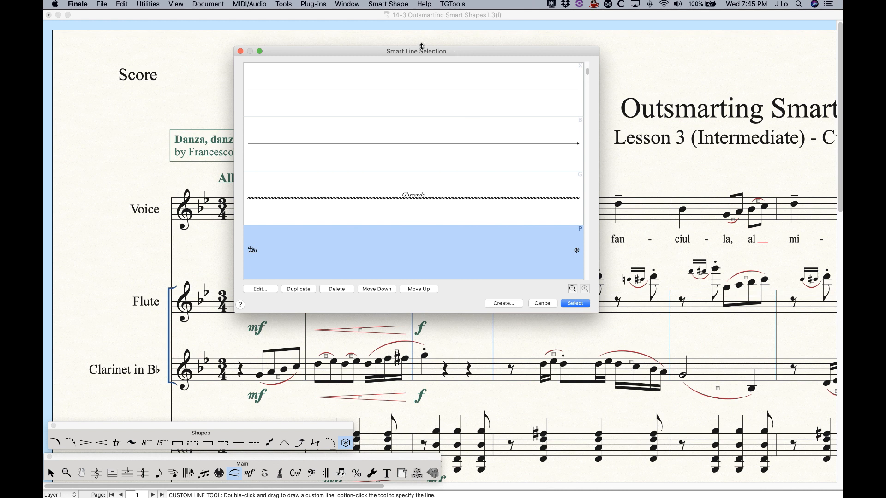
pyautogui.scroll(1, 443, 207)
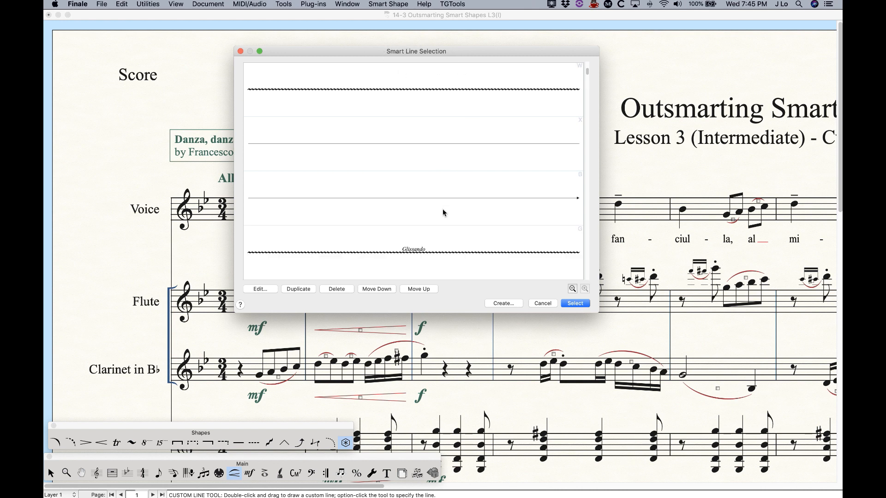
pyautogui.click(449, 251)
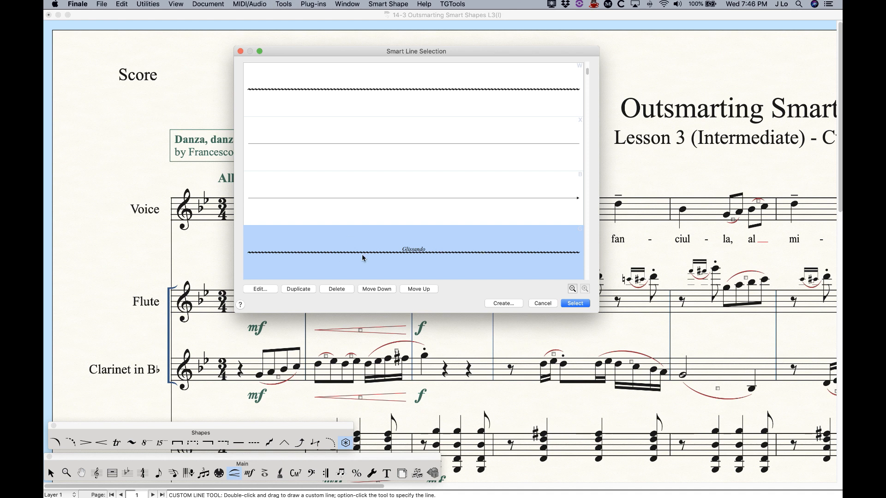
pyautogui.click(421, 135)
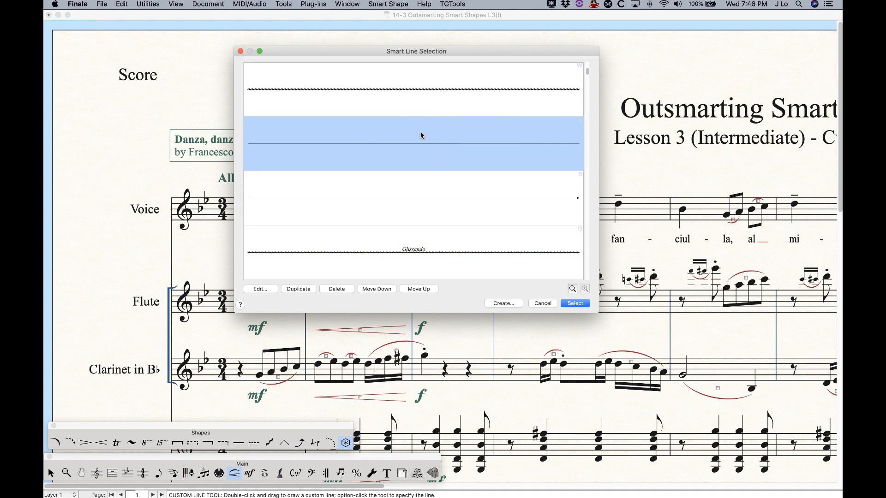
pyautogui.click(428, 202)
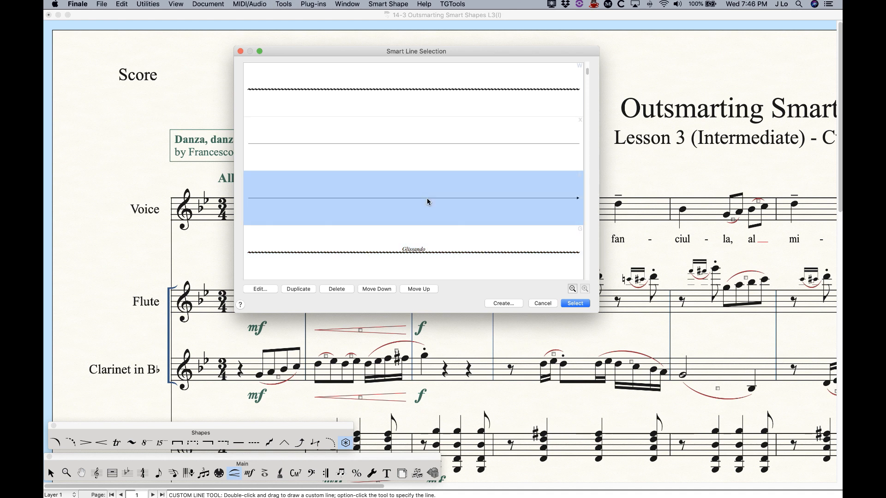
pyautogui.scroll(-2, 427, 200)
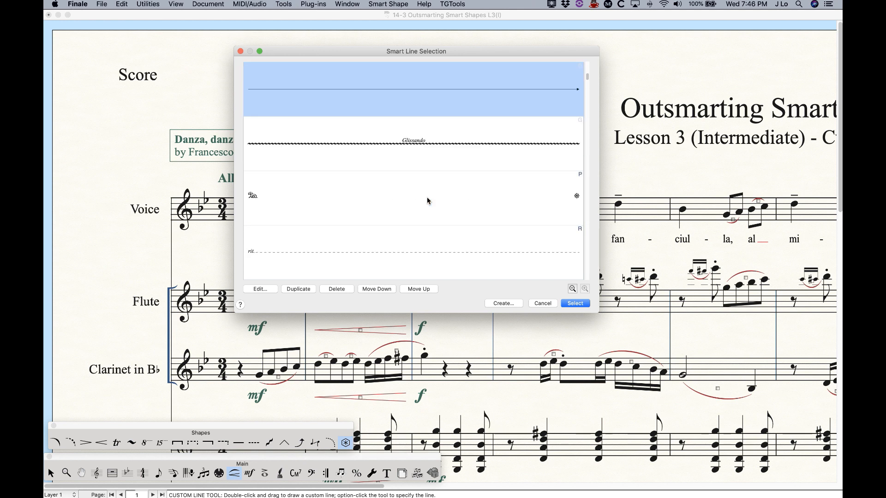
pyautogui.click(427, 201)
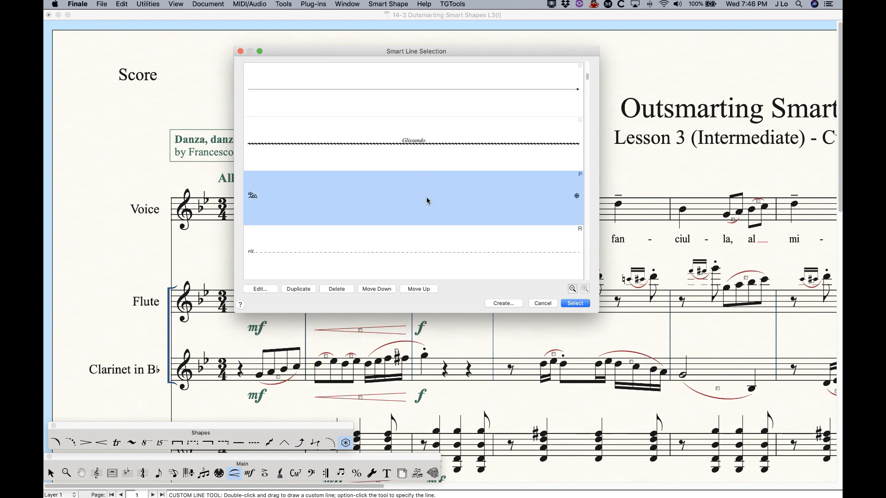
pyautogui.scroll(-5, 426, 198)
pyautogui.scroll(-6, 426, 197)
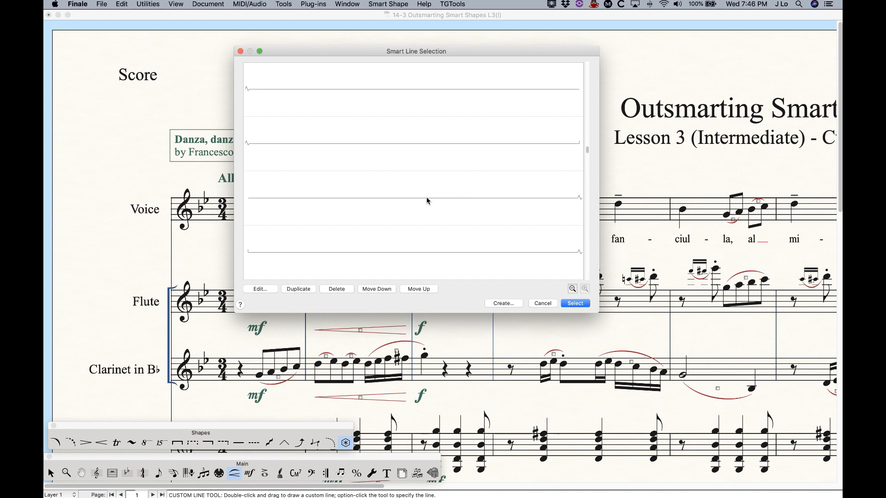
pyautogui.scroll(-6, 427, 198)
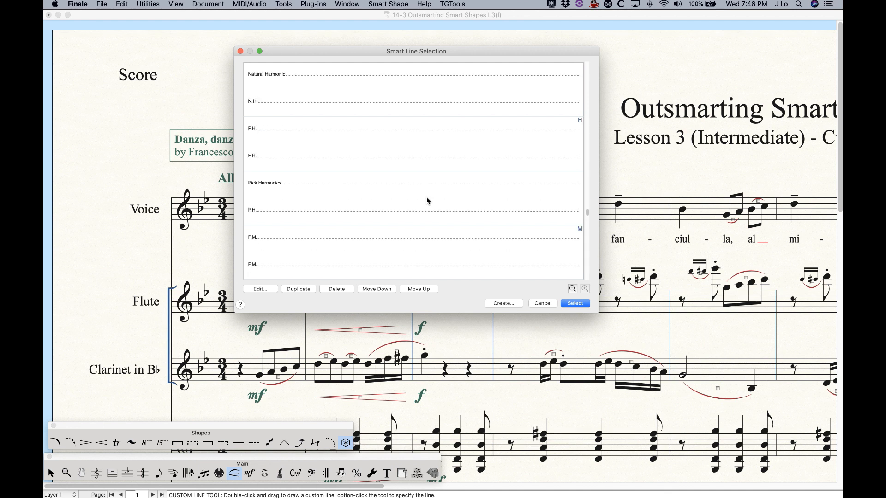
pyautogui.scroll(-3, 426, 200)
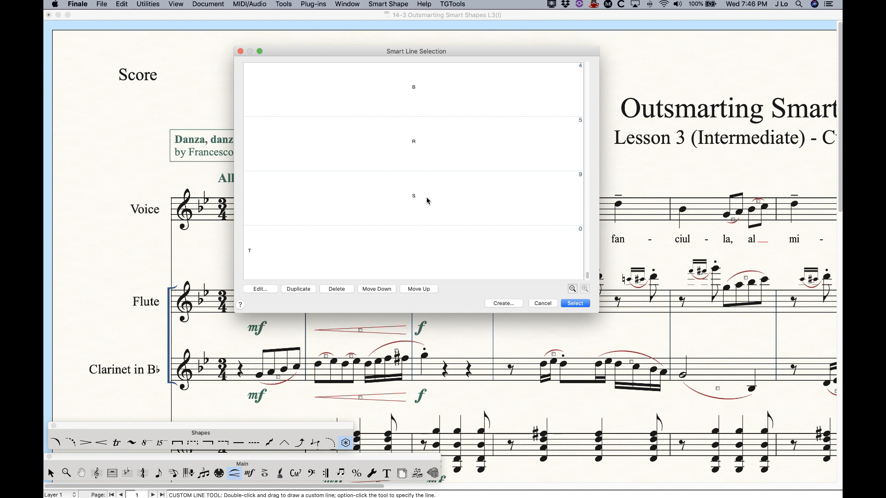
pyautogui.scroll(10, 426, 198)
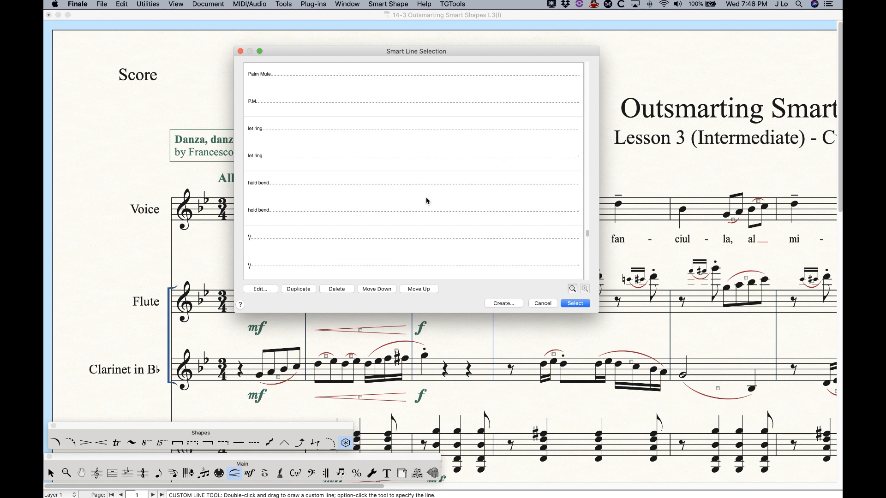
pyautogui.scroll(10, 426, 199)
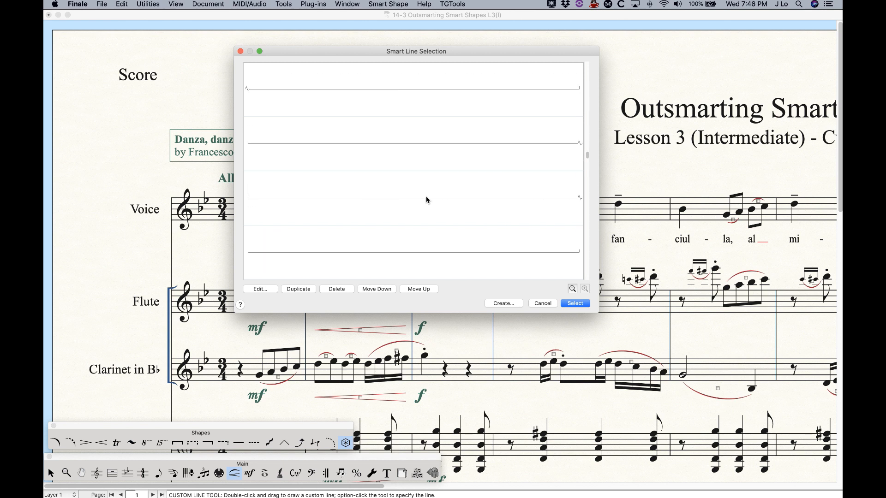
pyautogui.scroll(10, 426, 200)
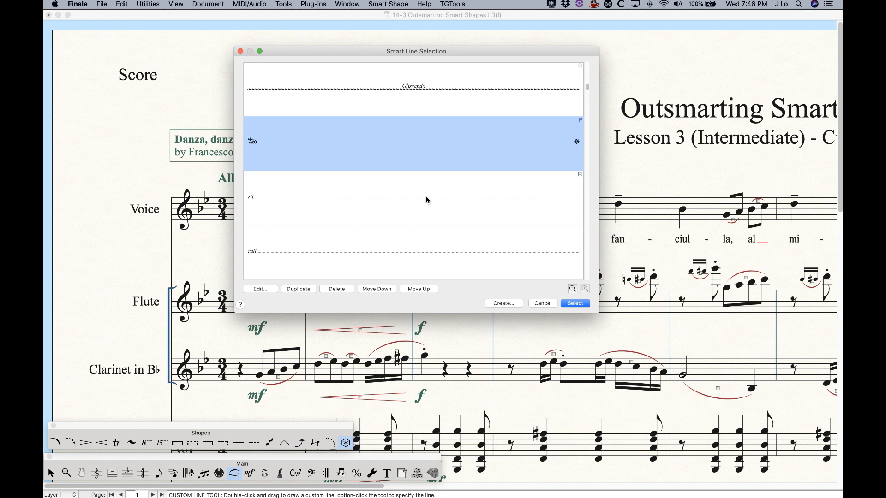
# Step: Choose the dashed rit. line as the default custom line and apply the Smart Shape Options
pyautogui.scroll(-3, 427, 200)
pyautogui.click(426, 199)
pyautogui.scroll(-1, 426, 199)
pyautogui.click(370, 196)
pyautogui.click(575, 304)
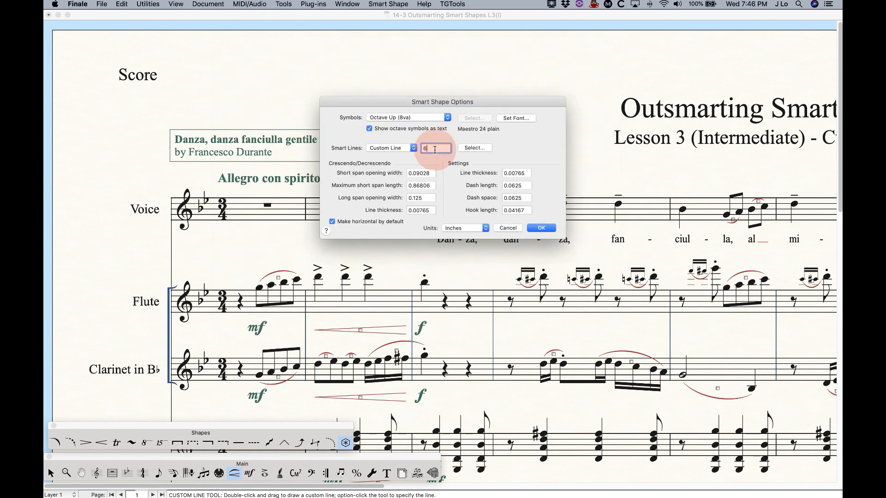
pyautogui.click(541, 229)
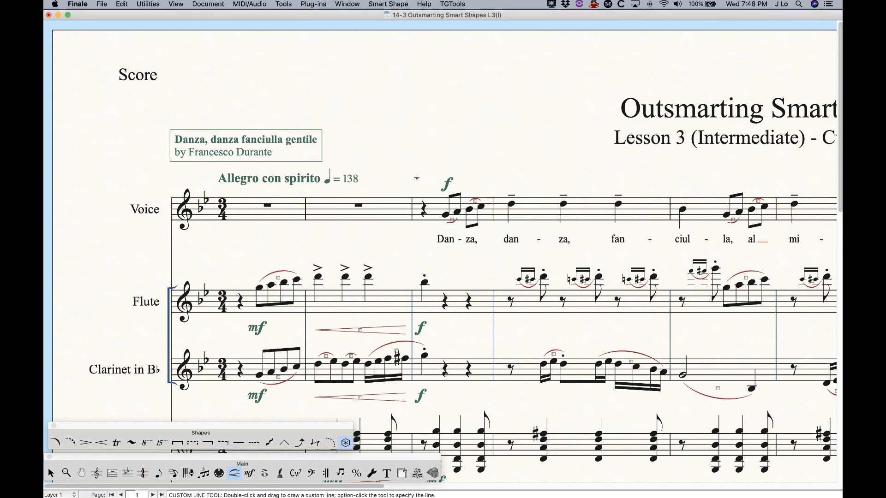
# Step: Draw a rit. line above the Voice staff from the start of measure 3 to the end of measure 4
pyautogui.click(417, 172)
pyautogui.moveTo(417, 172); pyautogui.dragTo(669, 182)
# Step: Reopen the Smart Line Selection list for the Custom Line type from Smart Shape Options
pyautogui.click(388, 4)
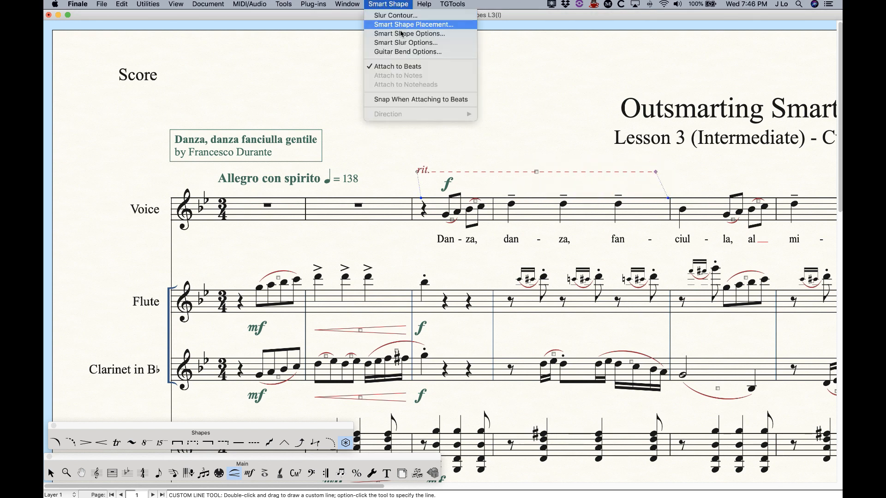
pyautogui.click(402, 34)
pyautogui.click(397, 145)
pyautogui.click(390, 161)
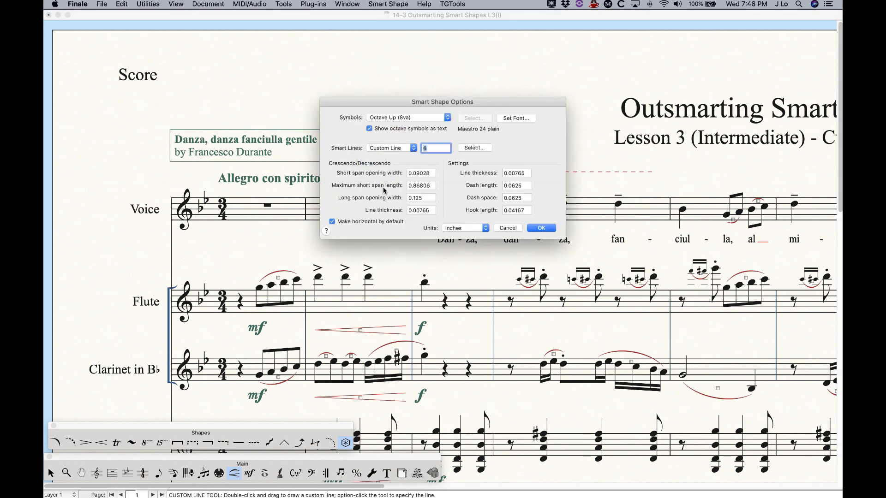
pyautogui.click(469, 148)
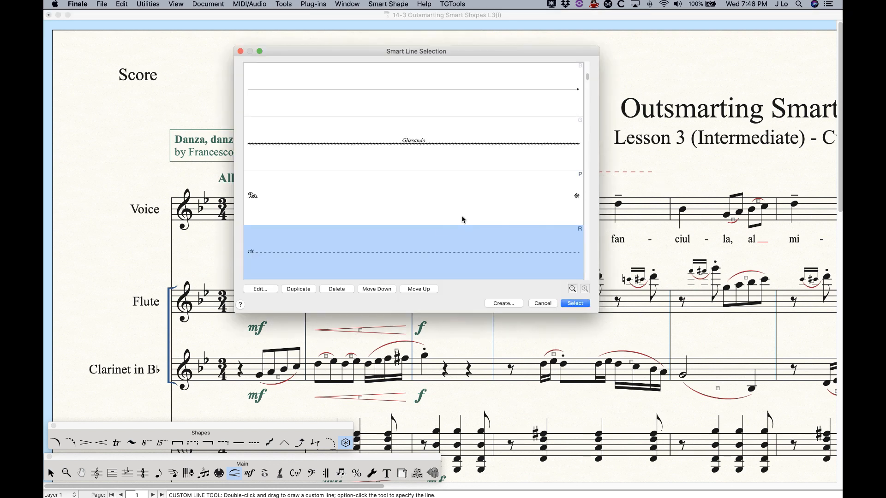
# Step: Examine the shortcut letters assigned to the pedal, rit., accel., cresc. and dim. lines in the list
pyautogui.scroll(-2, 388, 244)
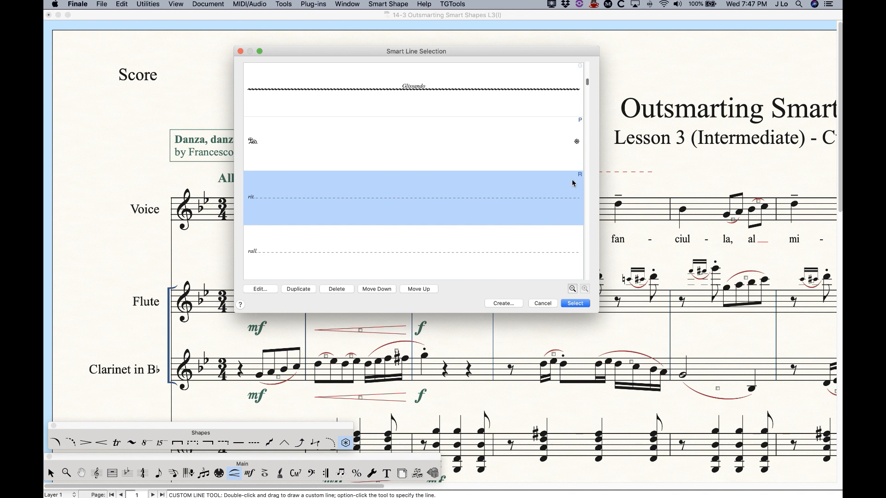
pyautogui.click(574, 140)
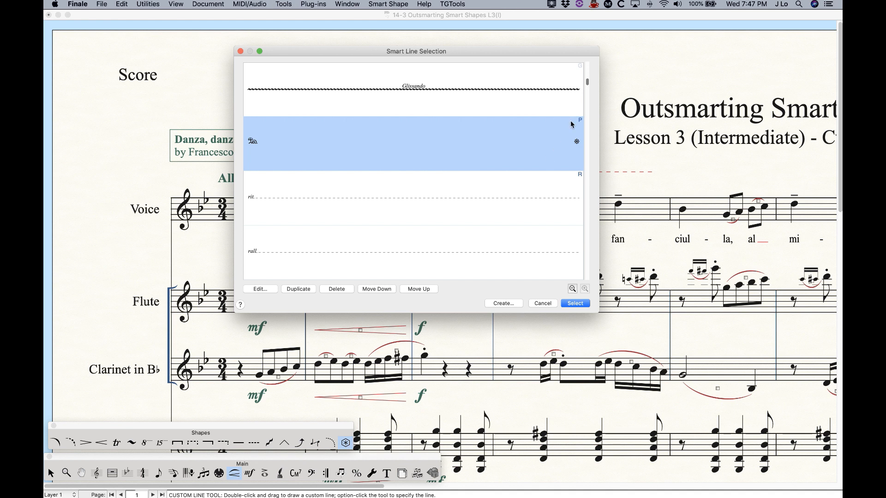
pyautogui.click(572, 183)
pyautogui.scroll(-2, 539, 195)
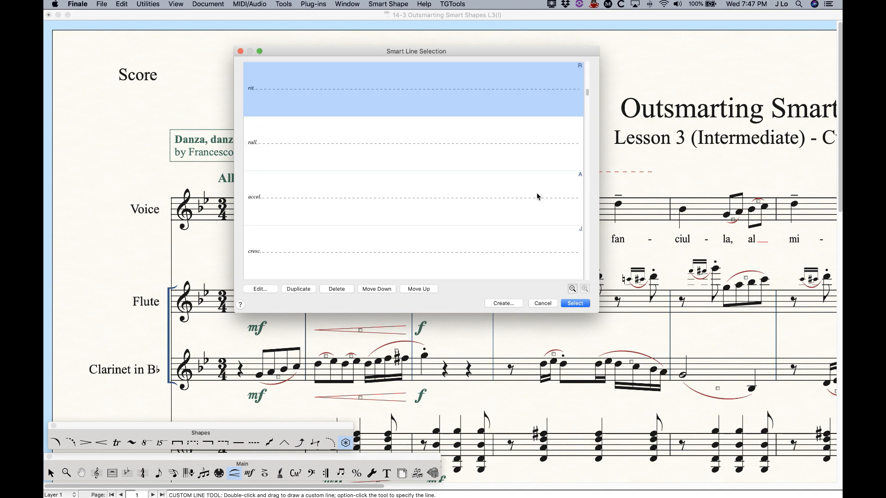
pyautogui.scroll(-1, 550, 192)
pyautogui.click(545, 141)
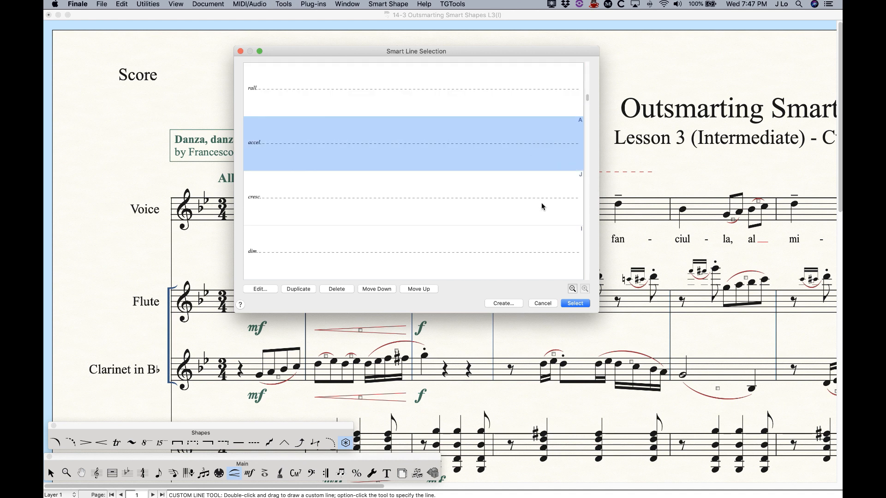
pyautogui.scroll(-1, 547, 194)
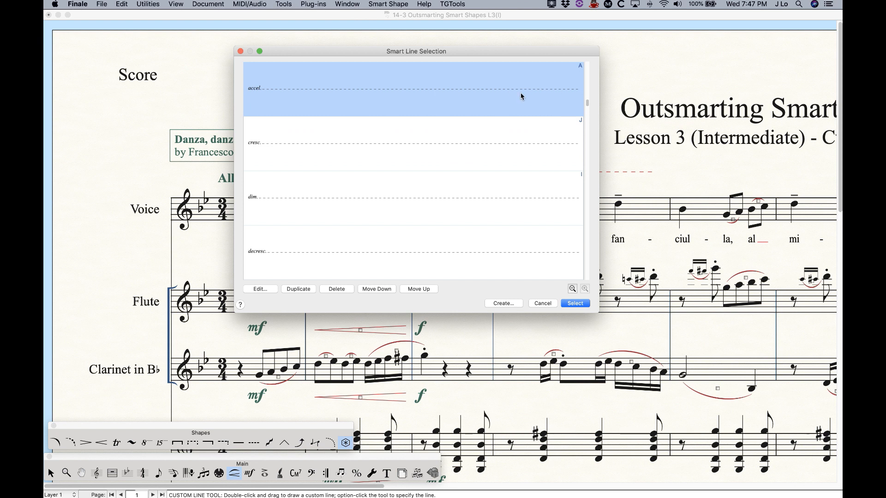
pyautogui.click(474, 148)
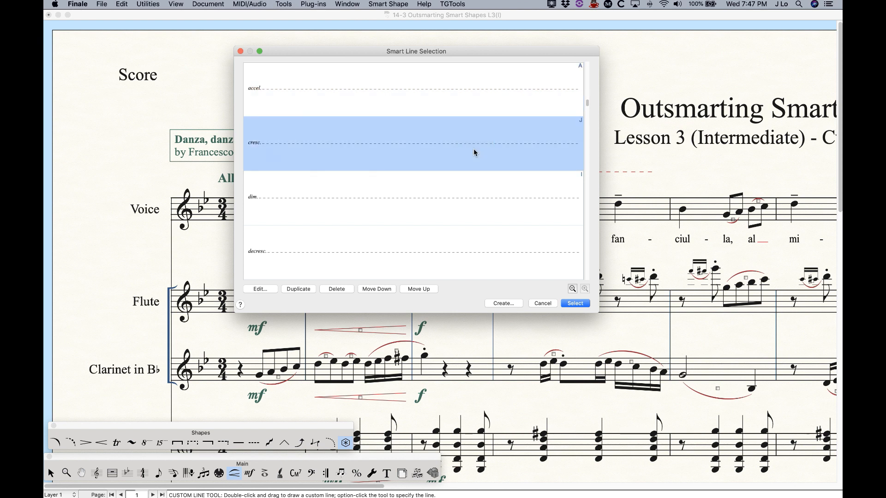
pyautogui.click(424, 198)
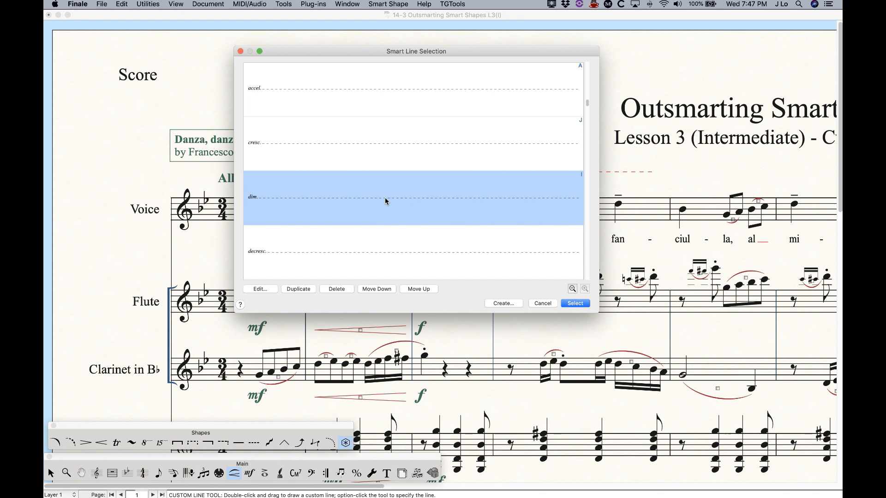
pyautogui.scroll(4, 385, 198)
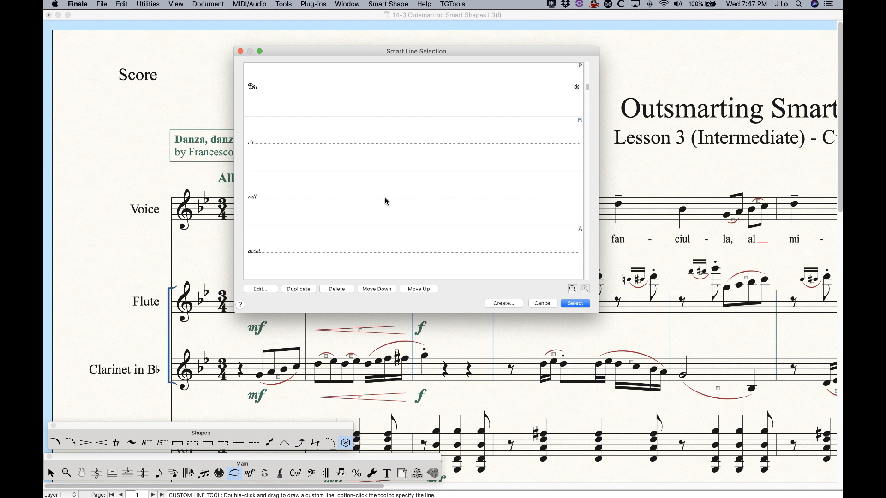
# Step: Choose the Ped. pedal line as the default custom line and apply the Smart Shape Options
pyautogui.click(427, 157)
pyautogui.click(440, 197)
pyautogui.click(451, 167)
pyautogui.scroll(-1, 451, 182)
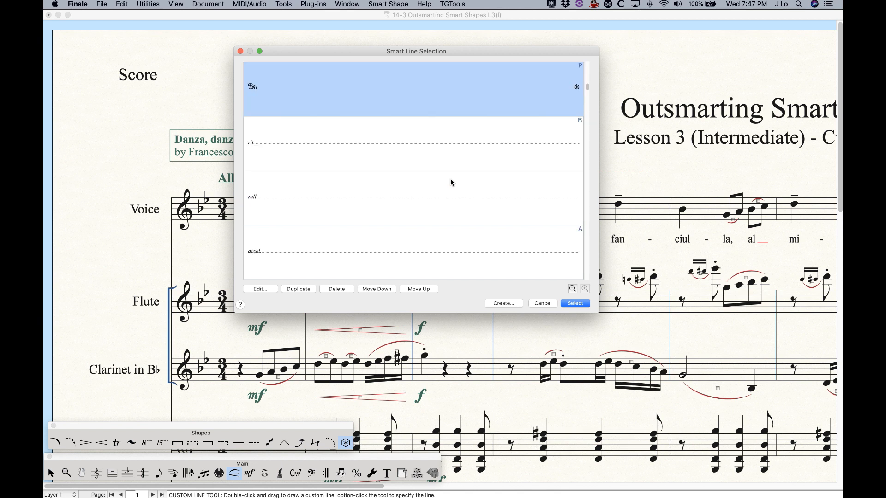
pyautogui.scroll(-3, 451, 181)
pyautogui.scroll(5, 467, 189)
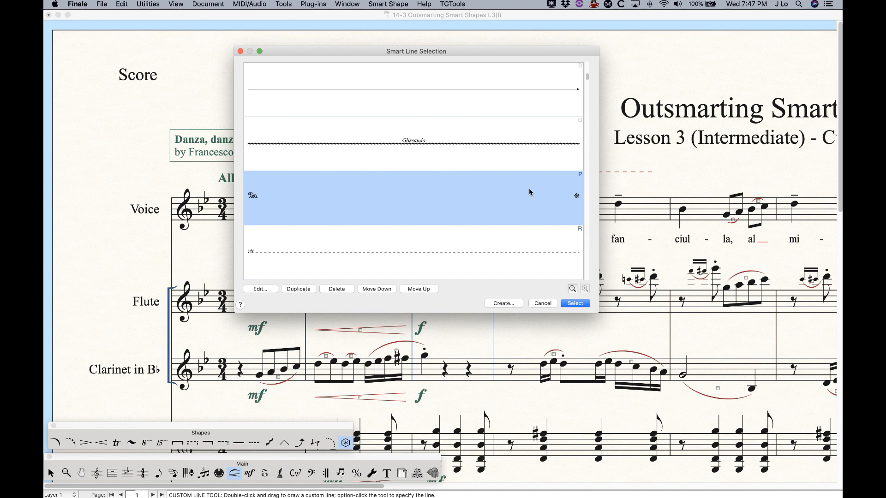
pyautogui.click(574, 303)
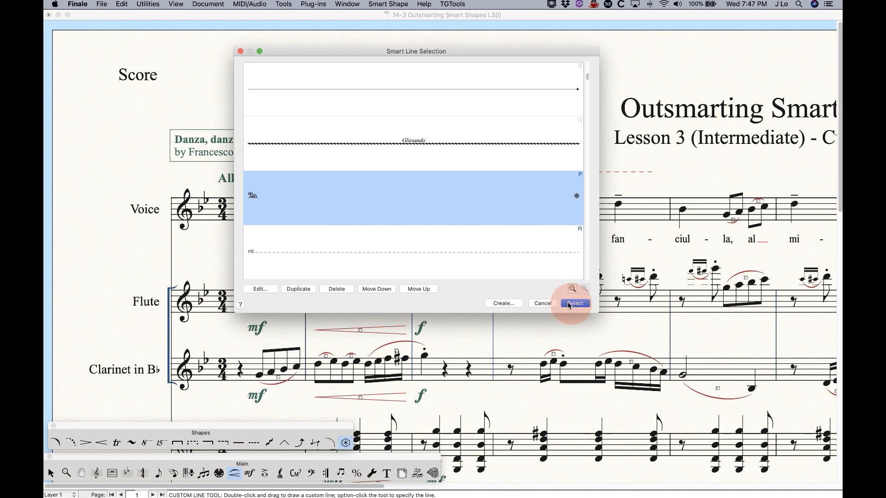
pyautogui.click(541, 228)
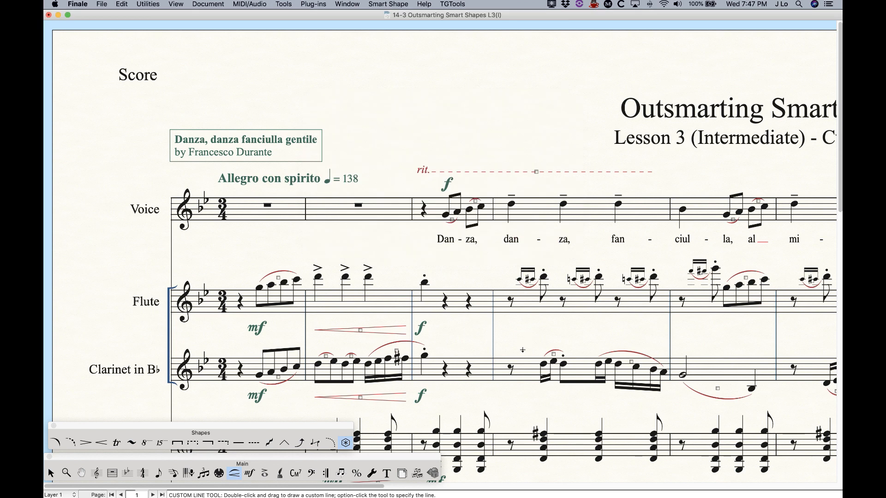
# Step: Draw a pedal line below the Piano's bass staff from the start of measure 2 to the last beat of measure 3, and delete it
pyautogui.scroll(-15, 521, 351)
pyautogui.scroll(-5, 520, 351)
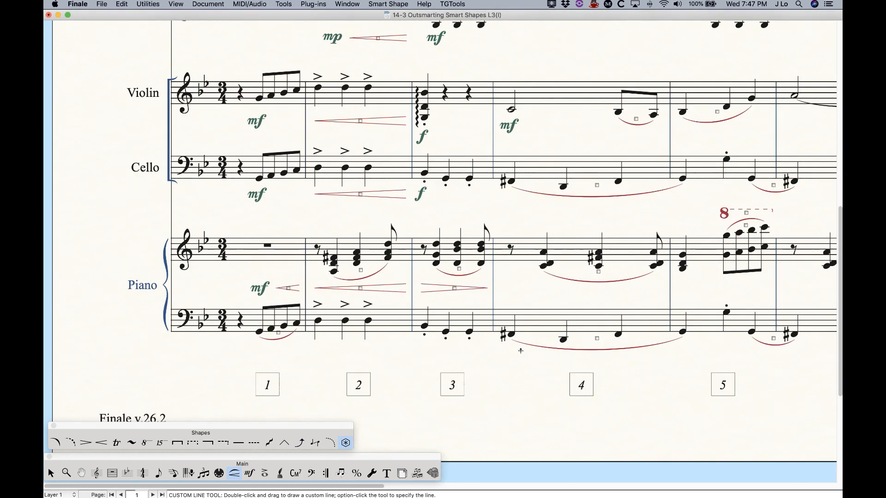
pyautogui.doubleClick(314, 340)
pyautogui.moveTo(316, 336)
pyautogui.mouseDown()
pyautogui.moveTo(405, 346)
pyautogui.moveTo(462, 339)
pyautogui.mouseUp()
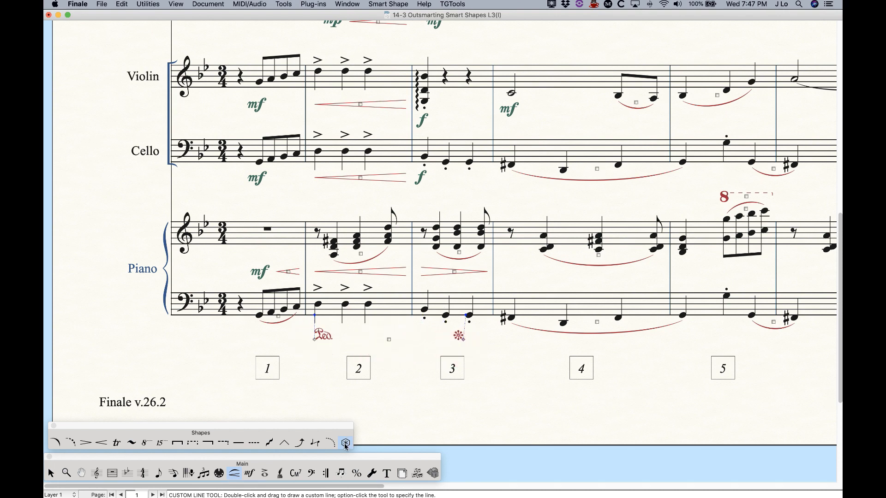
pyautogui.press('BackSpace')
# Step: With the Slur tool active, draw a dim. line below the Flute staff across measure 4 using its metatool, and delete it
pyautogui.click(56, 443)
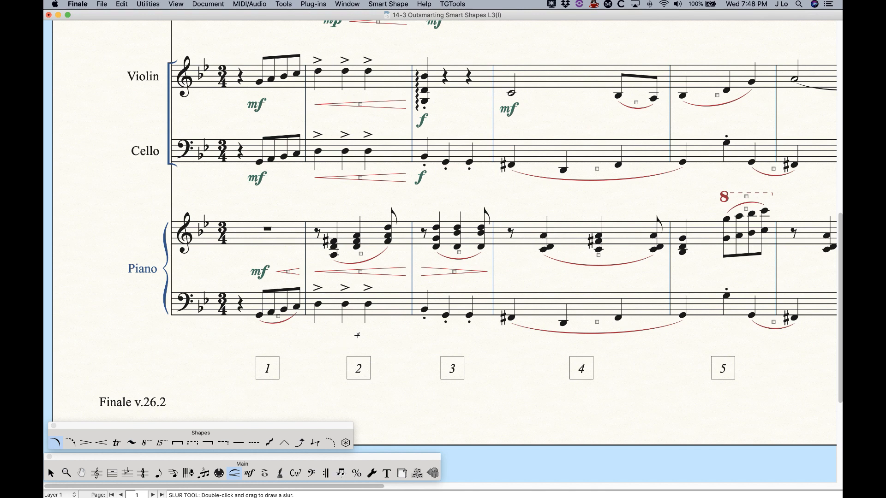
pyautogui.press('pageup')
pyautogui.hscroll(3, 457, 331)
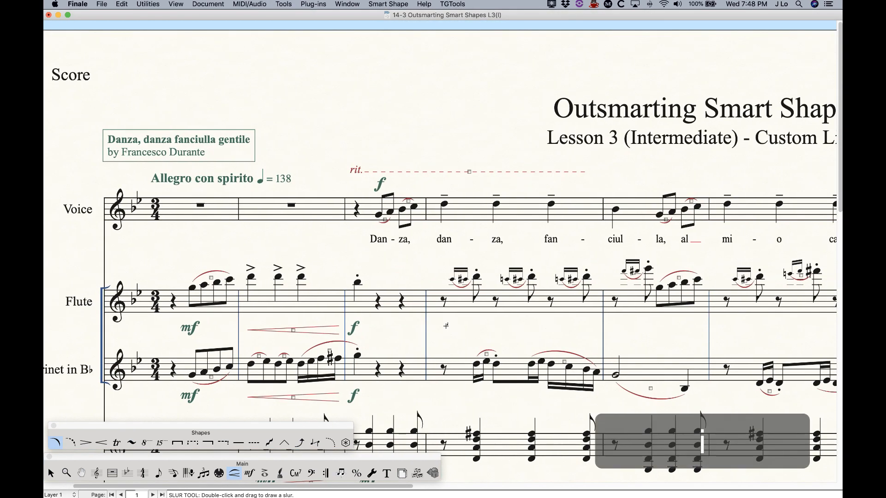
pyautogui.moveTo(445, 323); pyautogui.dragTo(580, 324)
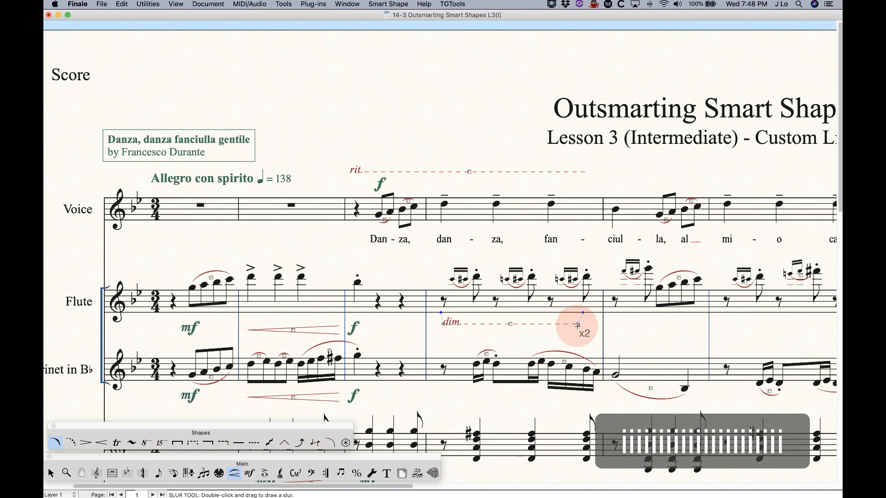
pyautogui.click(509, 325)
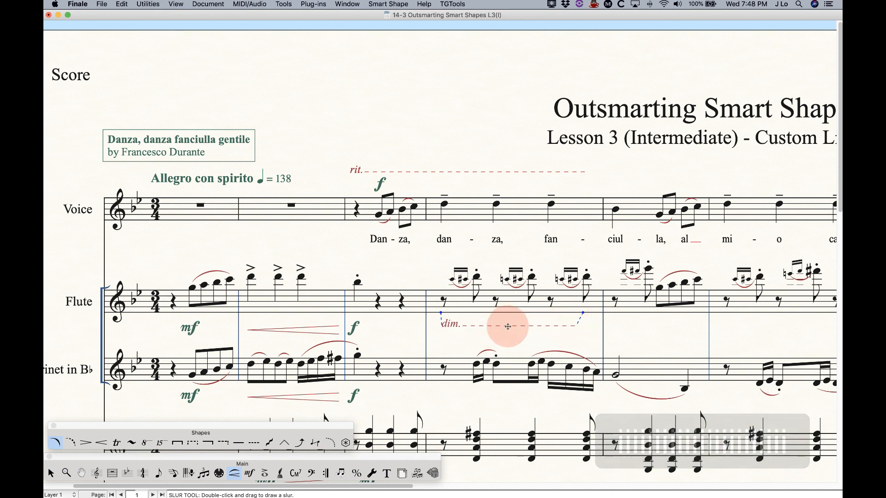
pyautogui.press('BackSpace')
# Step: Replace the rit. line above the Voice staff with one drawn by the R metatool from measure 3 into measure 4, and delete the new line
pyautogui.click(406, 175)
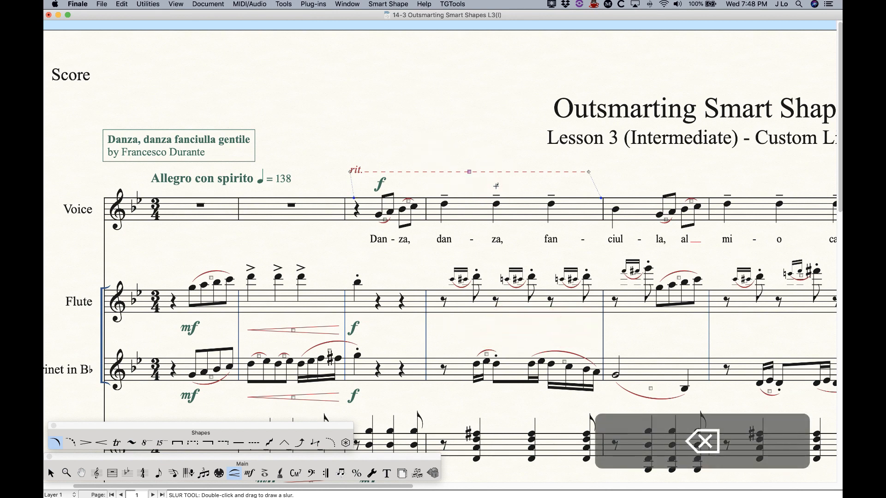
pyautogui.press('BackSpace')
pyautogui.press('r')
pyautogui.moveTo(351, 172); pyautogui.dragTo(559, 190)
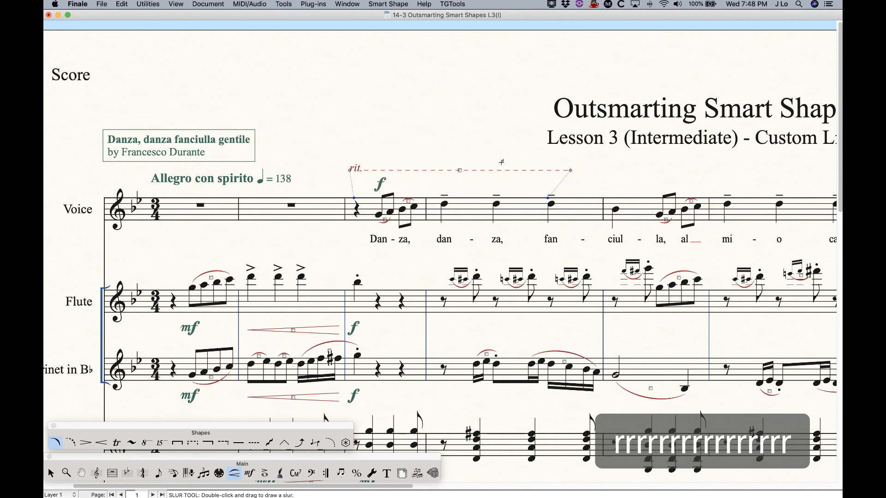
pyautogui.click(441, 144)
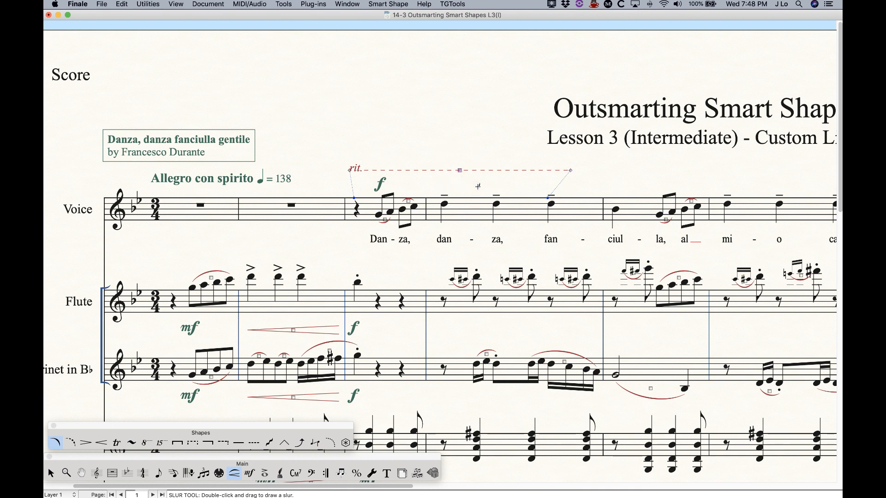
pyautogui.press('BackSpace')
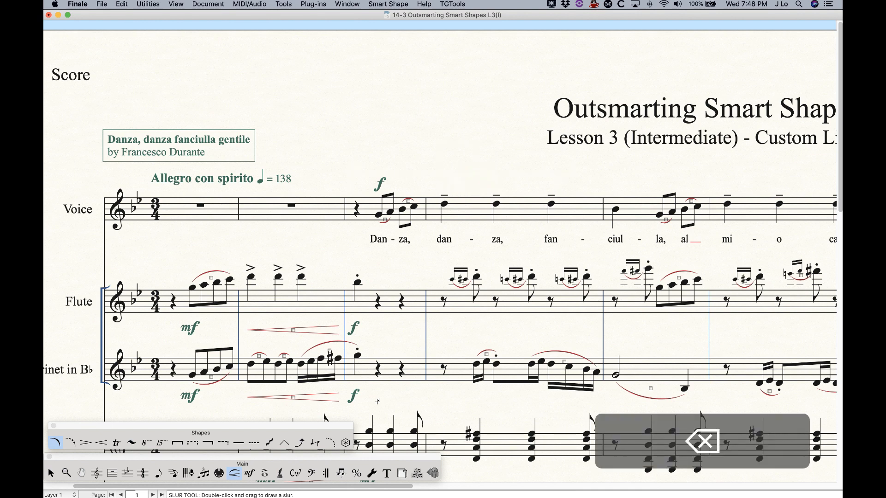
# Step: Activate the Custom Line tool and open the Smart Line Selection list for the Custom Line type from Smart Shape Options
pyautogui.click(345, 444)
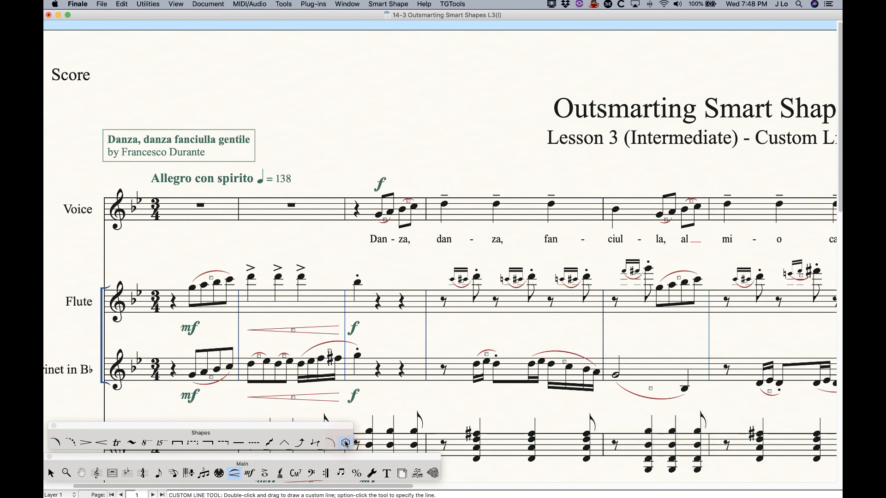
pyautogui.click(390, 4)
pyautogui.click(397, 33)
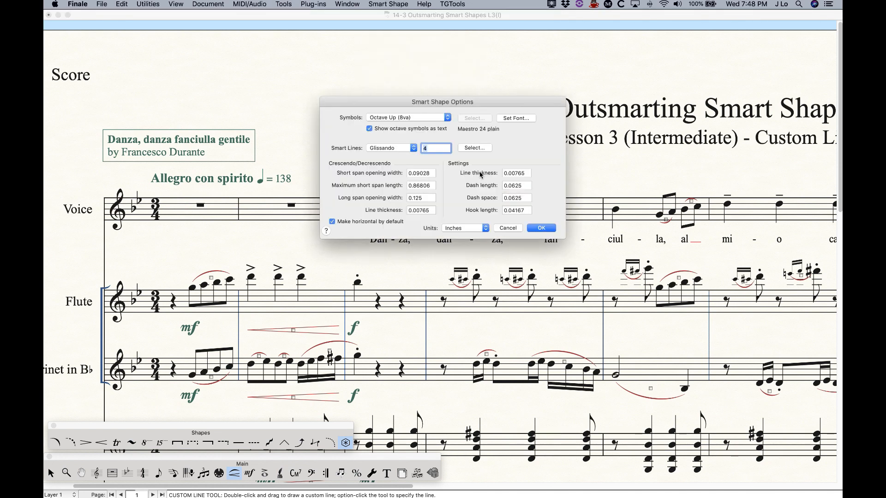
pyautogui.click(371, 149)
pyautogui.click(385, 158)
pyautogui.click(482, 148)
# Step: Examine the available custom lines and which of them have metatool letters assigned
pyautogui.scroll(-2, 447, 248)
pyautogui.scroll(-5, 448, 252)
pyautogui.scroll(-1, 447, 253)
pyautogui.scroll(-5, 448, 250)
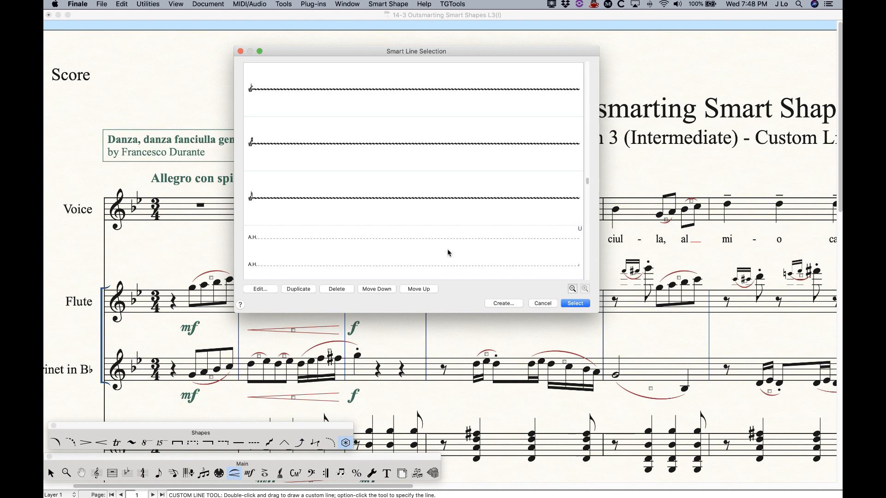
pyautogui.scroll(8, 447, 252)
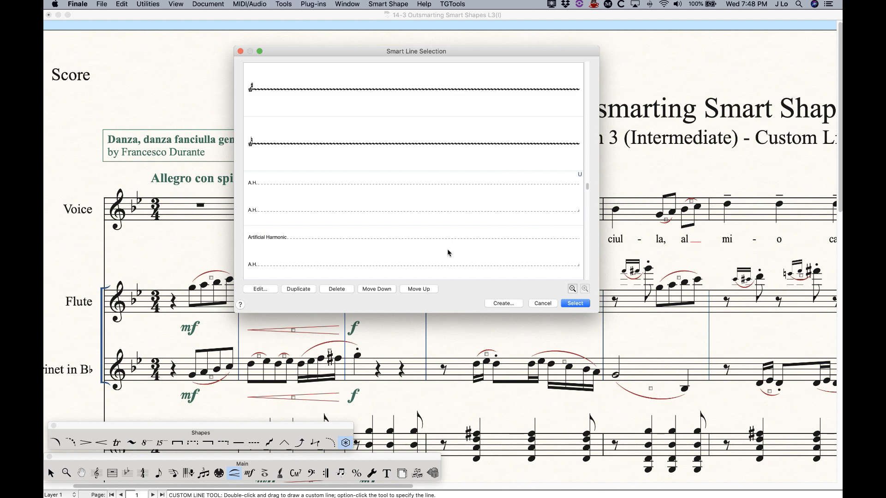
pyautogui.scroll(5, 447, 250)
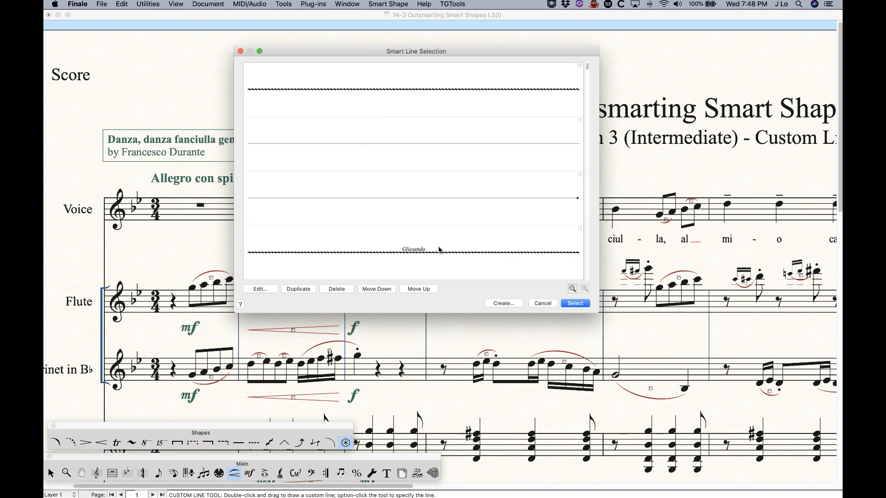
pyautogui.scroll(-1, 428, 224)
pyautogui.click(427, 224)
pyautogui.scroll(-2, 427, 224)
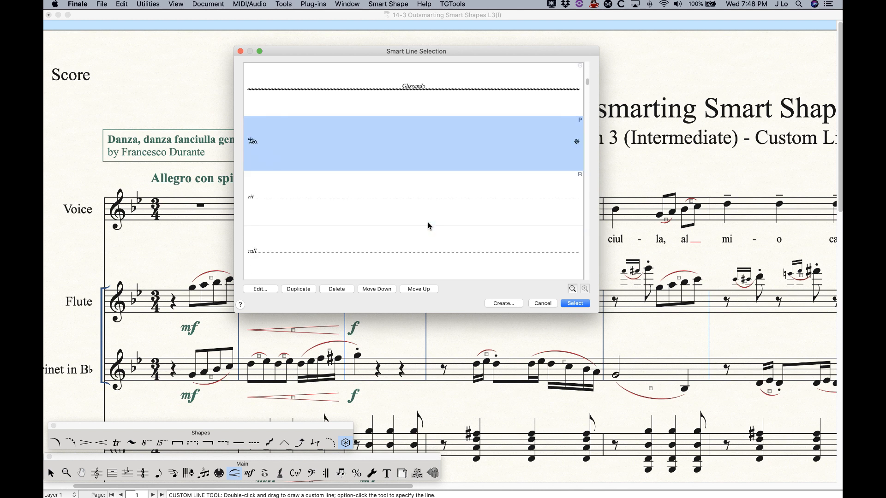
pyautogui.scroll(-2, 428, 224)
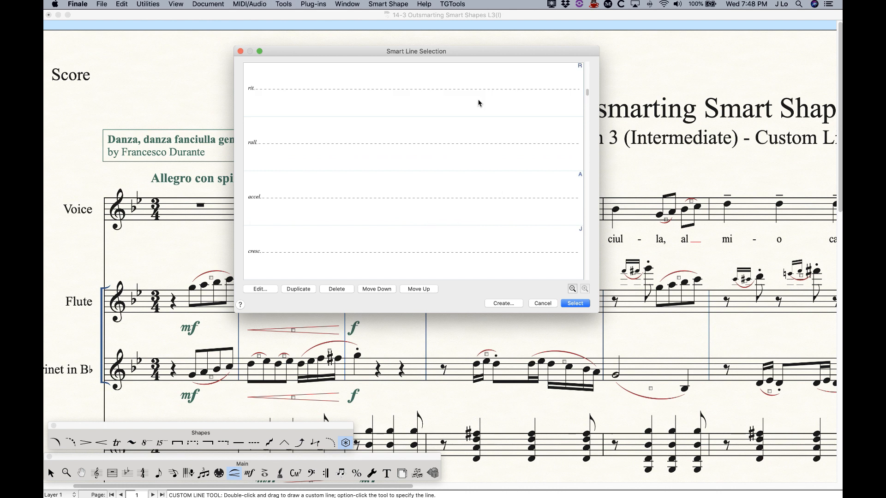
# Step: Compare the metatool assignments of the rit. and rall. lines, and leave the list and Smart Shape Options without applying changes
pyautogui.click(381, 92)
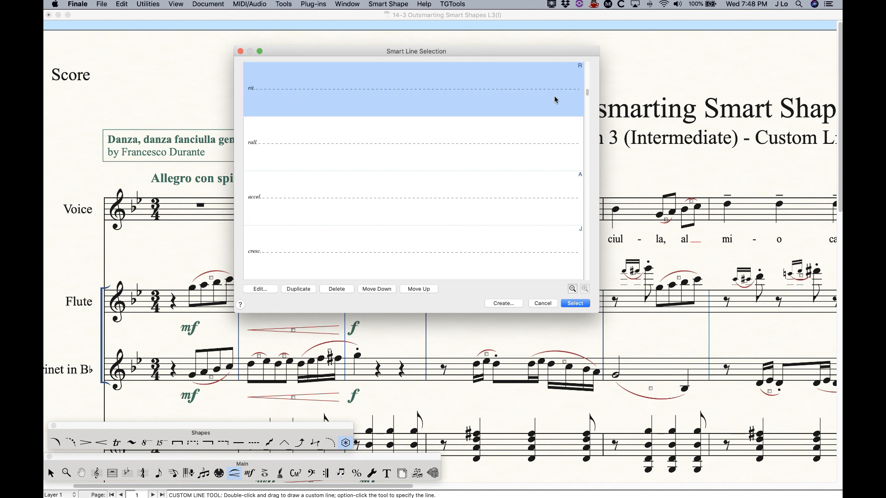
pyautogui.click(408, 150)
pyautogui.click(420, 99)
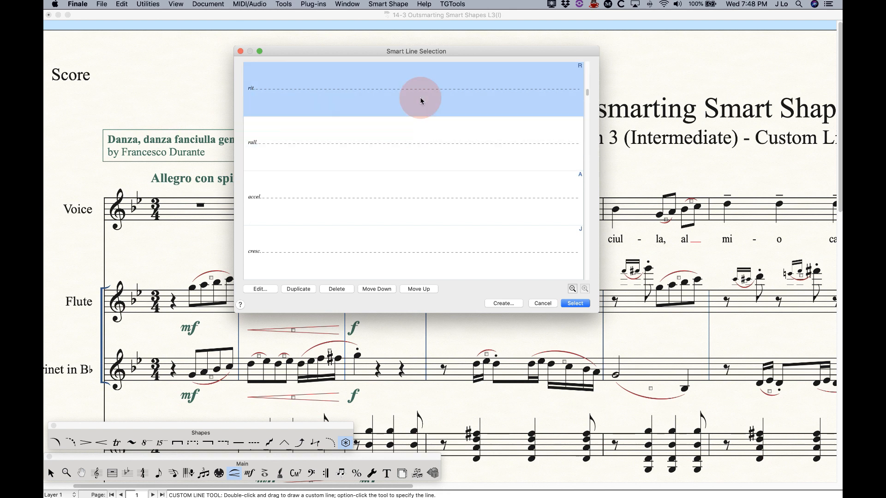
pyautogui.click(542, 303)
pyautogui.click(509, 228)
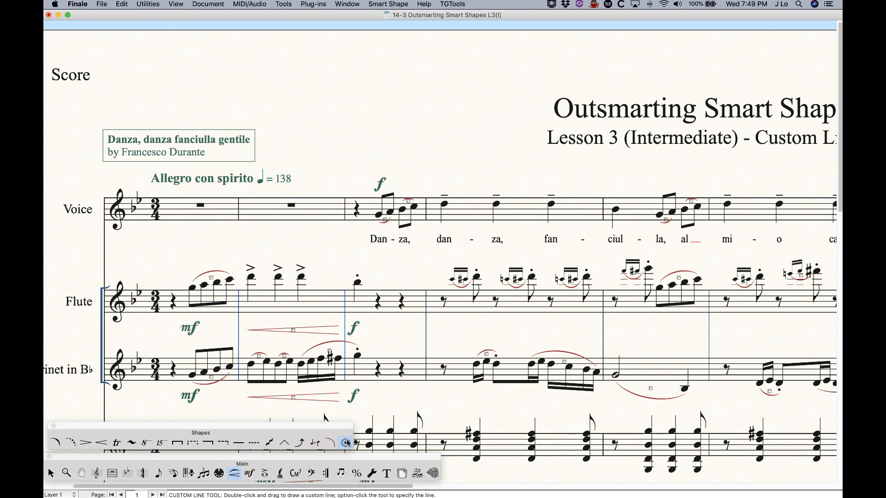
# Step: Reprogram the R metatool to the rall. line and save the metatool
pyautogui.hotkey('shift', 'r')
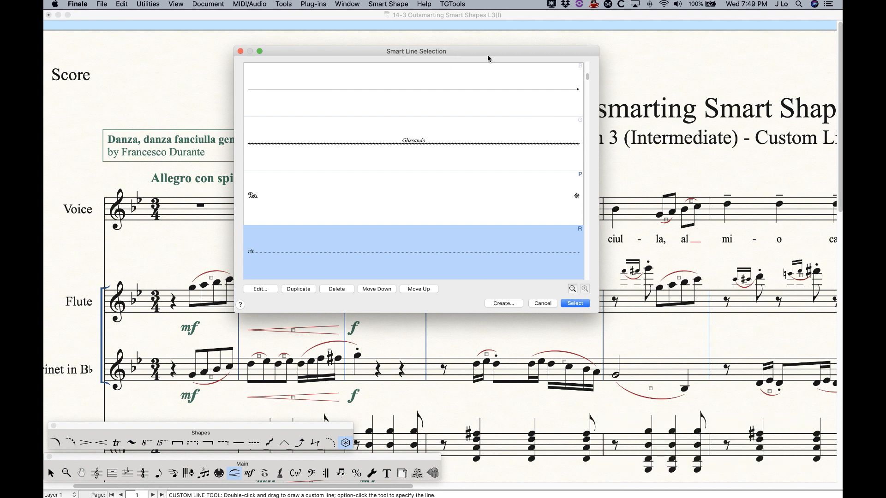
pyautogui.scroll(-2, 480, 193)
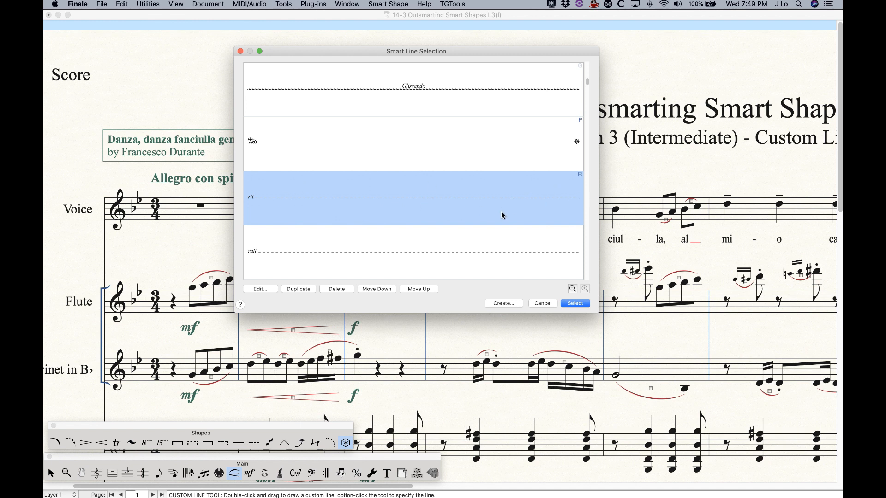
pyautogui.click(435, 257)
pyautogui.click(575, 304)
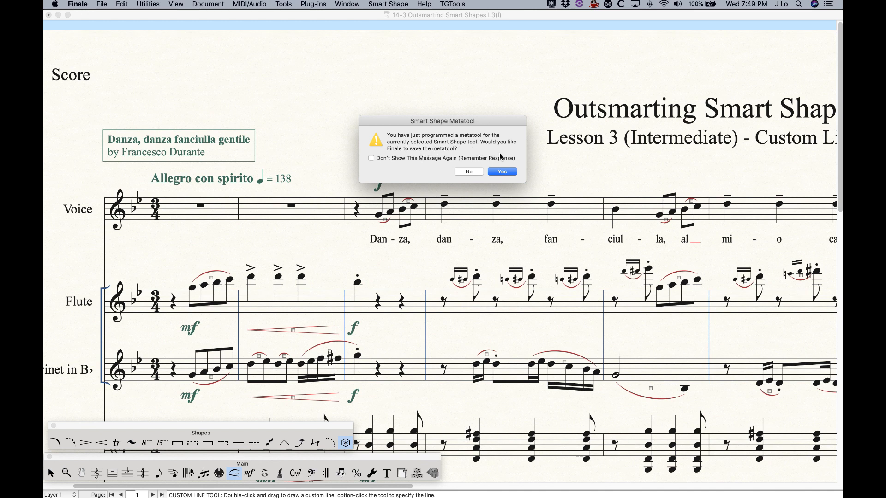
pyautogui.click(502, 171)
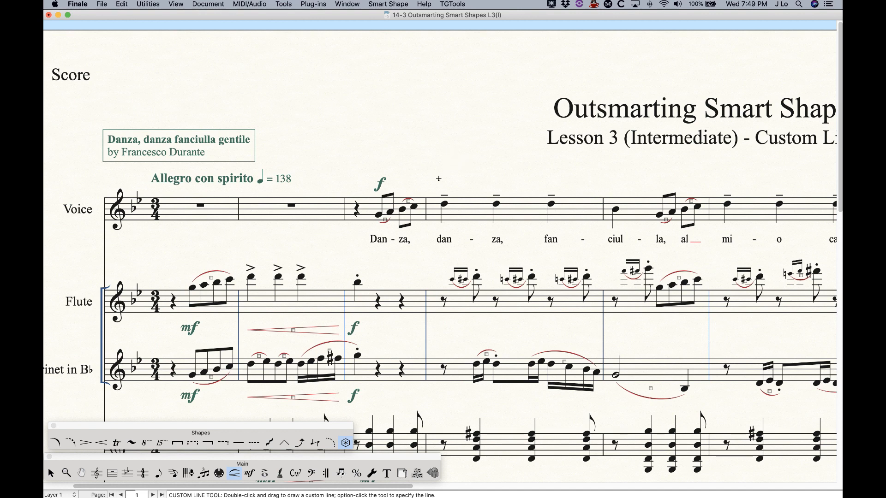
# Step: Draw a rall. line above the Voice staff across measure 4 with the R metatool, and delete it
pyautogui.press('r')
pyautogui.moveTo(438, 179); pyautogui.dragTo(591, 199)
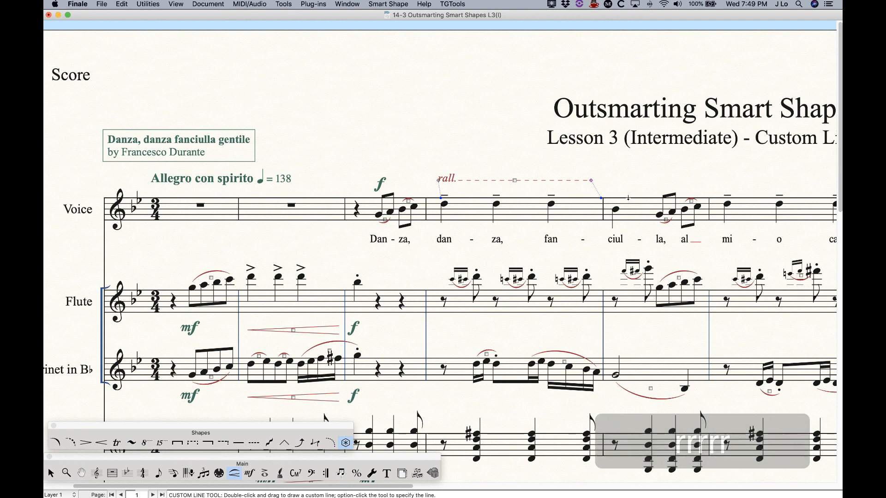
pyautogui.press('BackSpace')
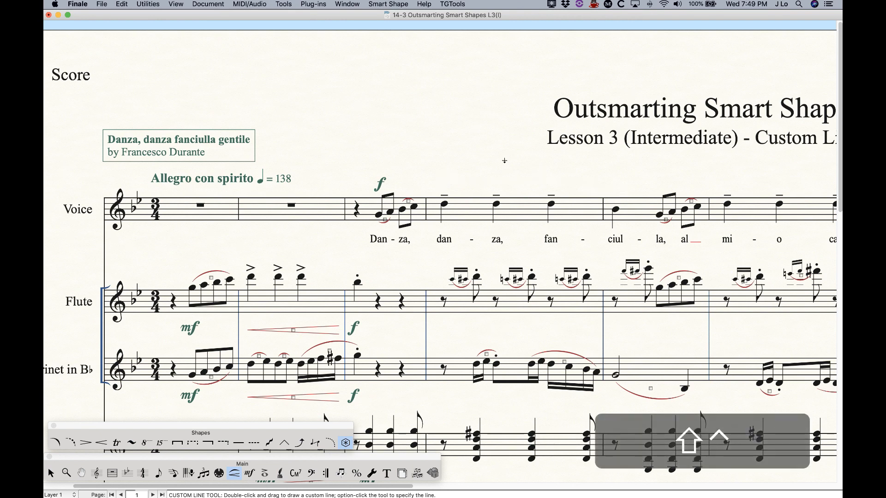
# Step: With the Custom Line tool active, assign the R metatool back to the rit. line and save the metatool
pyautogui.press('shift')
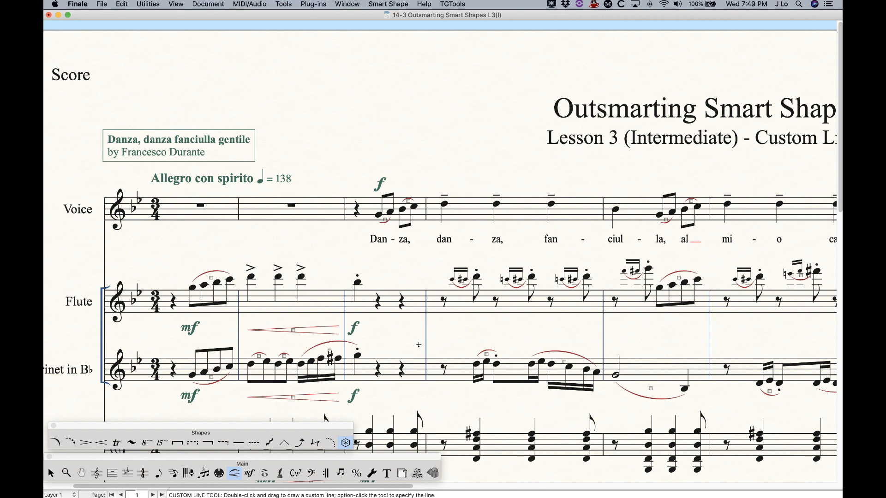
pyautogui.click(345, 443)
pyautogui.press('shift')
pyautogui.hotkey('shift', 'r')
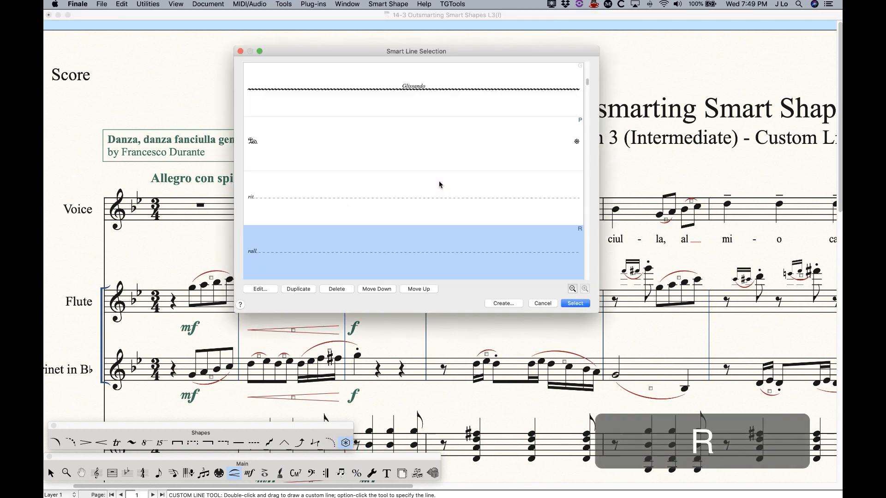
pyautogui.click(476, 200)
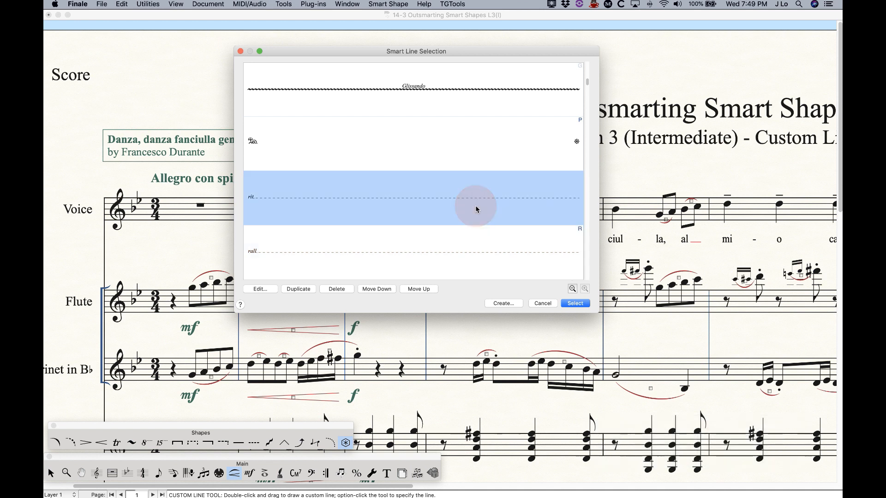
pyautogui.click(575, 304)
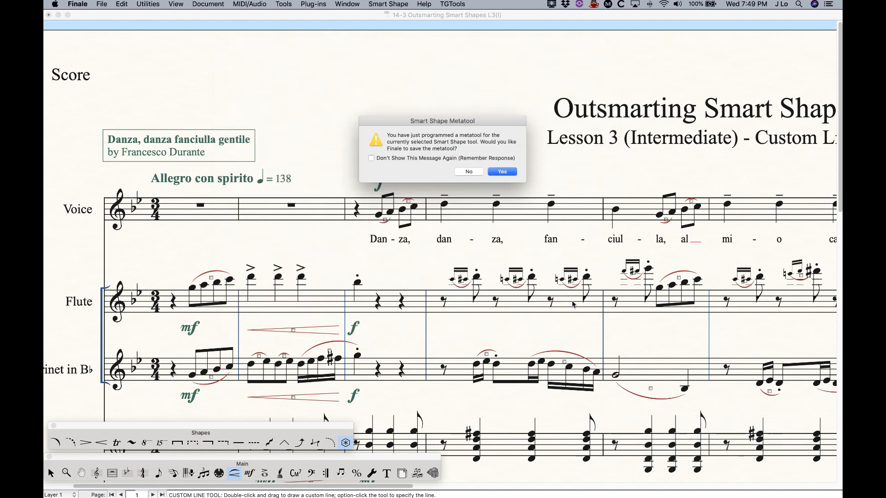
pyautogui.click(513, 176)
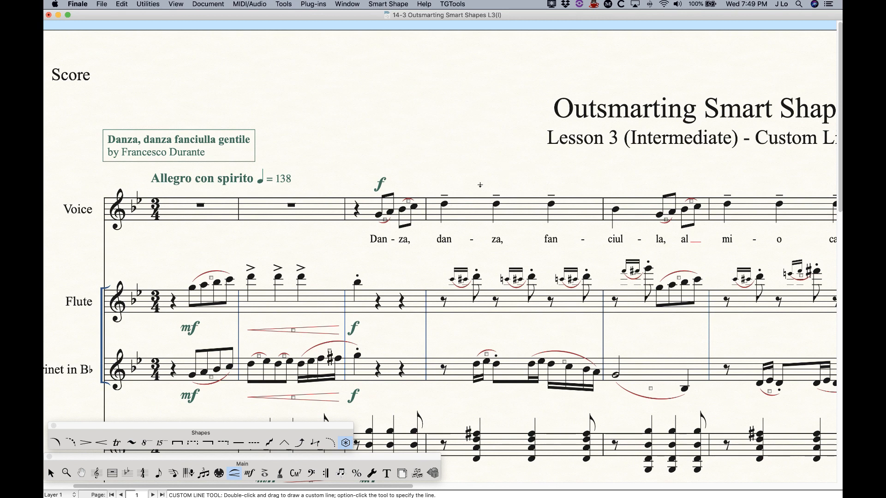
# Step: Draw a rit. line above the Voice staff across measure 4 with the R metatool, and delete it
pyautogui.press('r')
pyautogui.moveTo(438, 178); pyautogui.dragTo(599, 178)
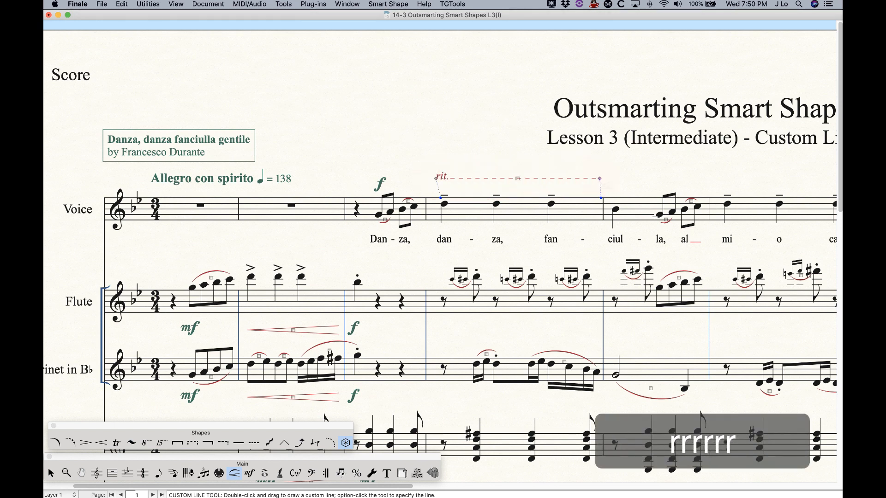
pyautogui.click(536, 178)
pyautogui.press('BackSpace')
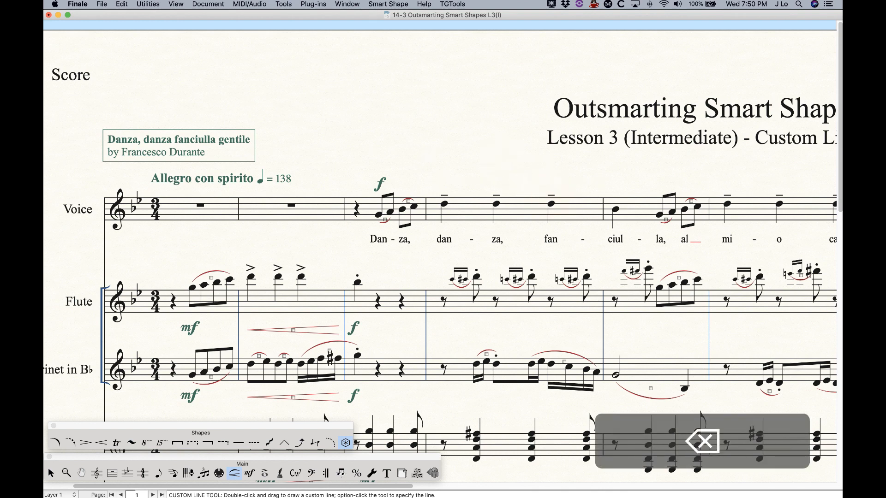
# Step: Open the Custom Line list from Smart Shape Options and look for the pedal lines that follow decresc
pyautogui.click(346, 443)
pyautogui.click(388, 4)
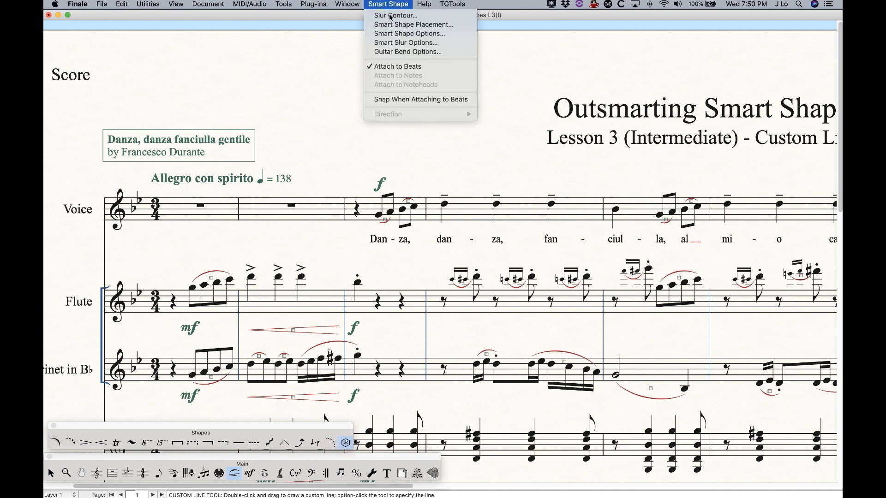
pyautogui.click(409, 34)
pyautogui.click(386, 149)
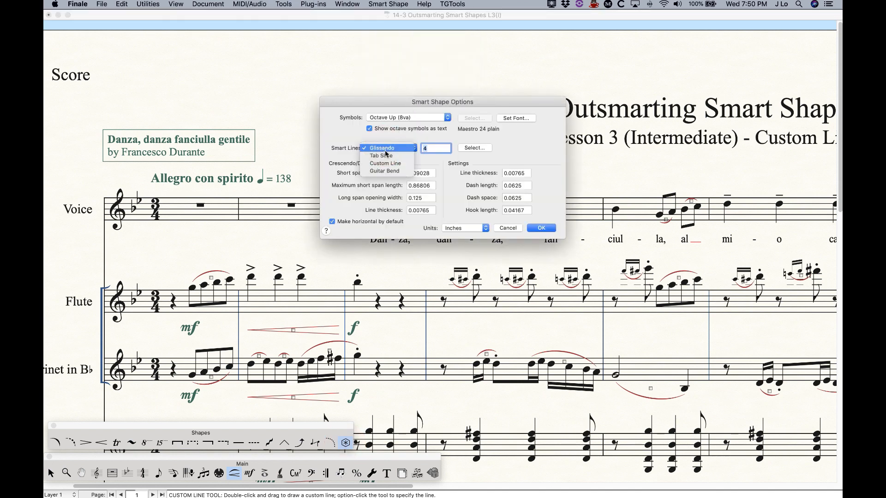
pyautogui.click(385, 163)
pyautogui.click(468, 148)
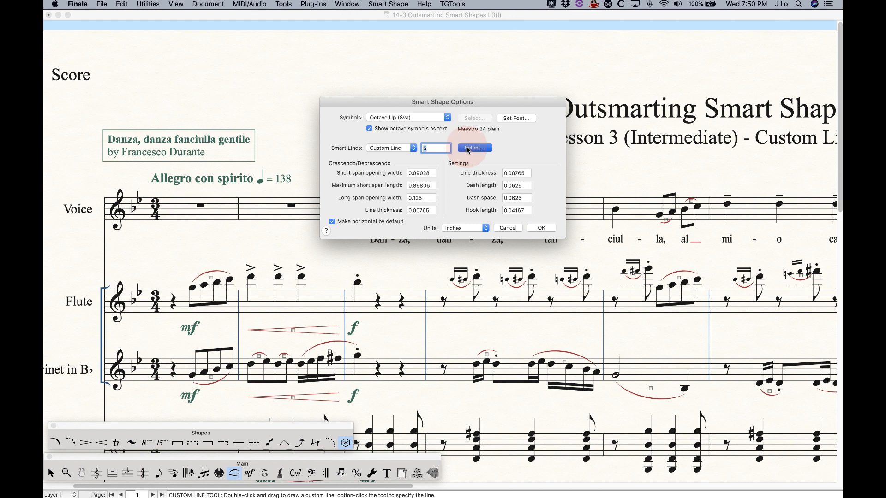
pyautogui.scroll(-5, 415, 185)
pyautogui.scroll(-4, 415, 182)
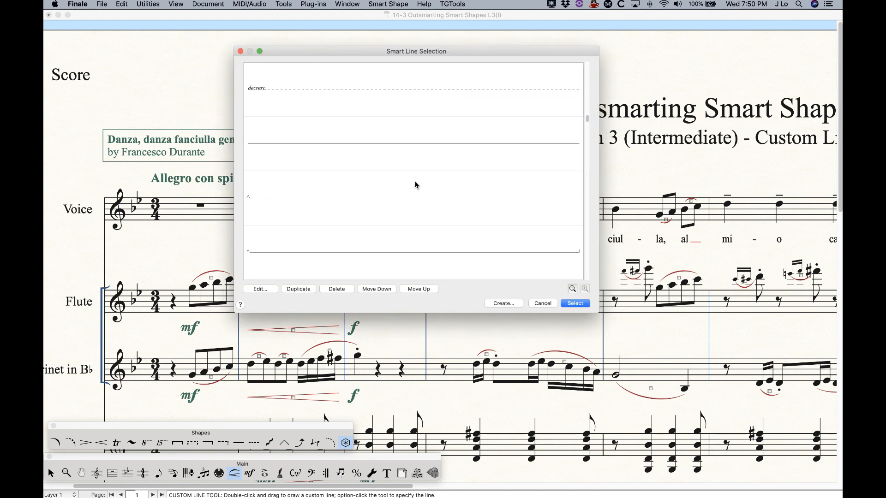
pyautogui.scroll(-2, 416, 185)
pyautogui.scroll(2, 414, 181)
# Step: Examine the solid pedal lines one by one, comparing the hooks and notches at their start and end
pyautogui.click(374, 165)
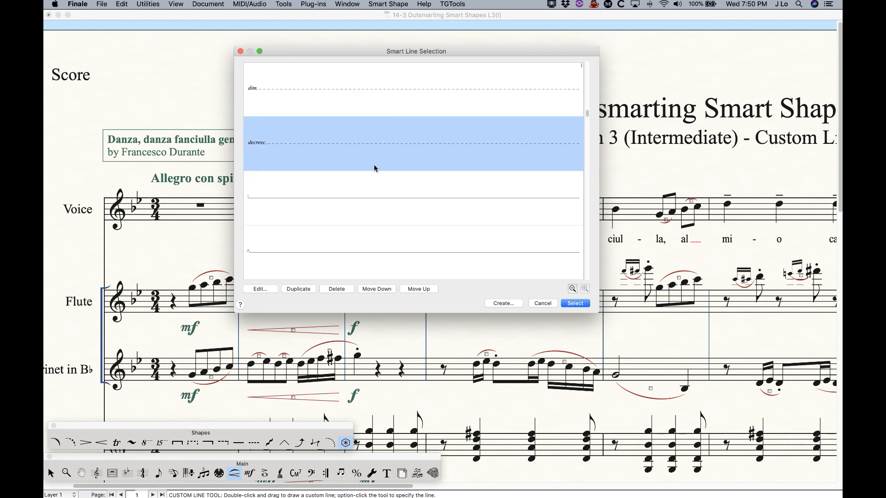
pyautogui.scroll(-1, 373, 164)
pyautogui.click(369, 153)
pyautogui.scroll(-1, 368, 168)
pyautogui.click(370, 143)
pyautogui.click(370, 190)
pyautogui.scroll(-2, 370, 189)
pyautogui.click(374, 138)
pyautogui.scroll(-1, 383, 177)
pyautogui.click(375, 151)
pyautogui.scroll(-2, 466, 179)
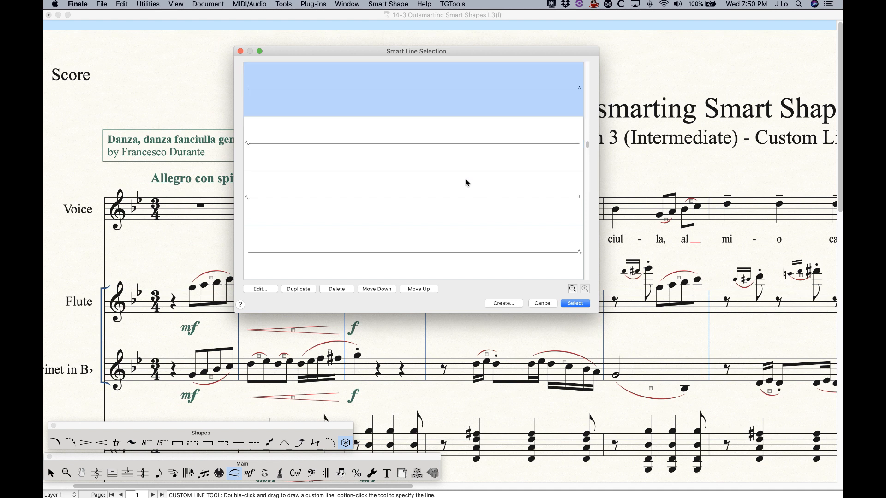
pyautogui.click(286, 152)
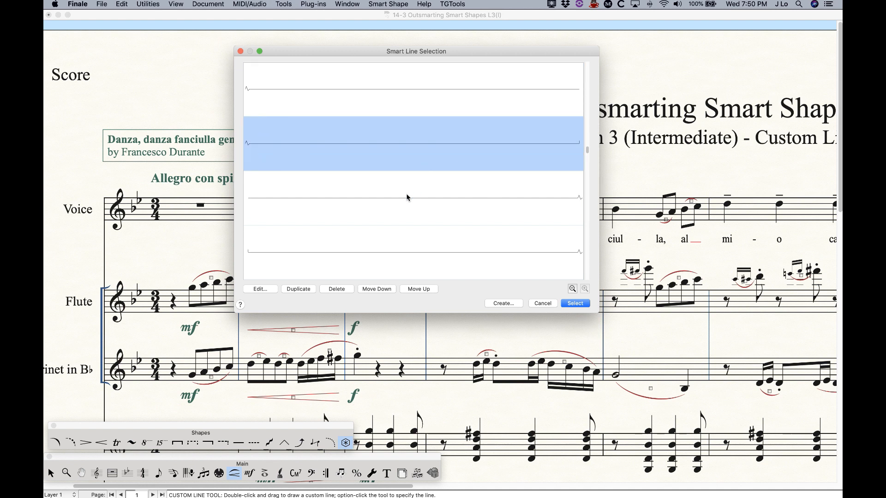
# Step: Review the remaining pedal line styles, and leave the list and Smart Shape Options without applying changes
pyautogui.scroll(-2, 408, 195)
pyautogui.scroll(-1, 408, 197)
pyautogui.scroll(1, 396, 174)
pyautogui.scroll(-3, 396, 174)
pyautogui.scroll(5, 396, 174)
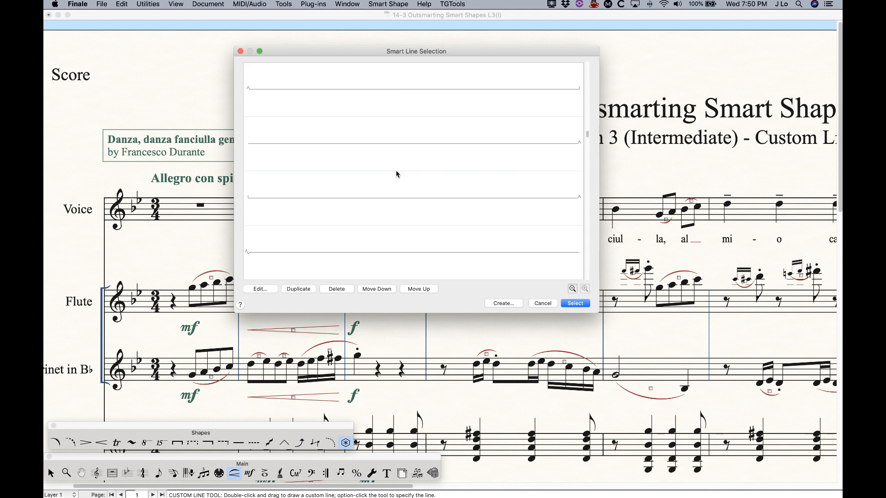
pyautogui.scroll(-1, 396, 174)
pyautogui.scroll(1, 382, 180)
pyautogui.click(544, 304)
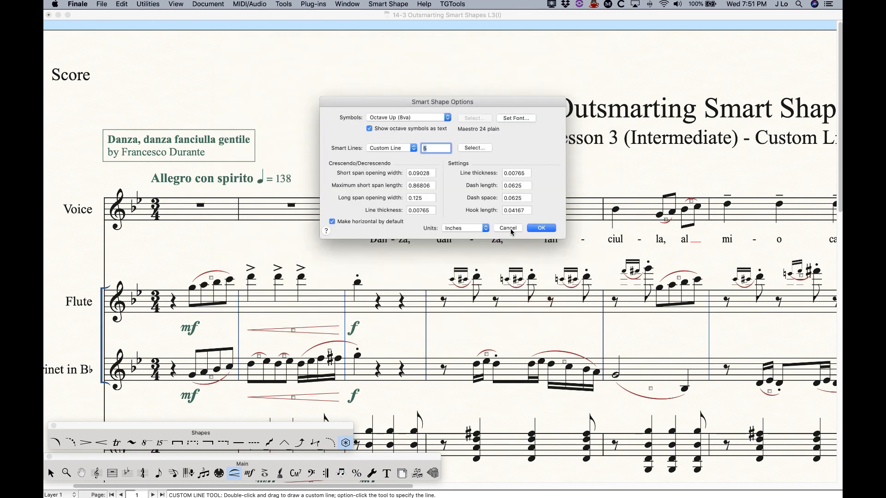
pyautogui.click(509, 228)
# Step: Choose the custom pedal line with a starting notch and an ending hook, and draw it below the Piano's bass staff across measures 2 and 3
pyautogui.scroll(-5, 410, 229)
pyautogui.scroll(-6, 410, 230)
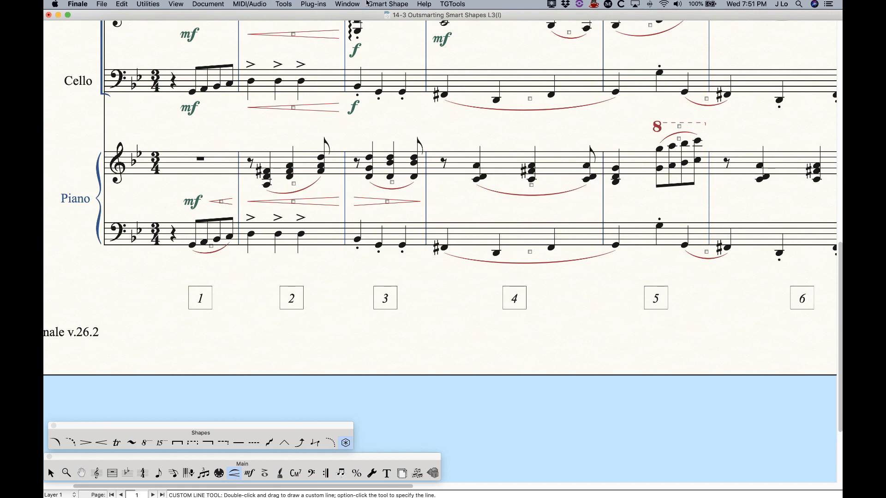
pyautogui.click(394, 4)
pyautogui.click(398, 32)
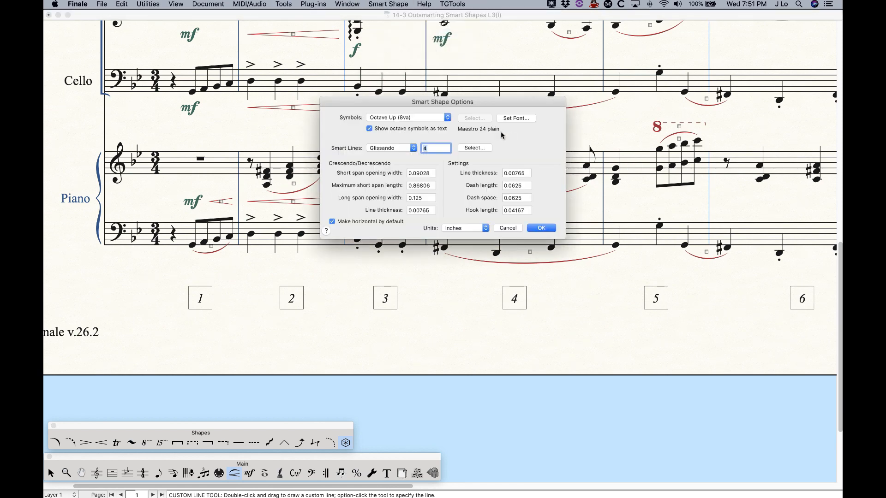
pyautogui.click(385, 147)
pyautogui.click(385, 163)
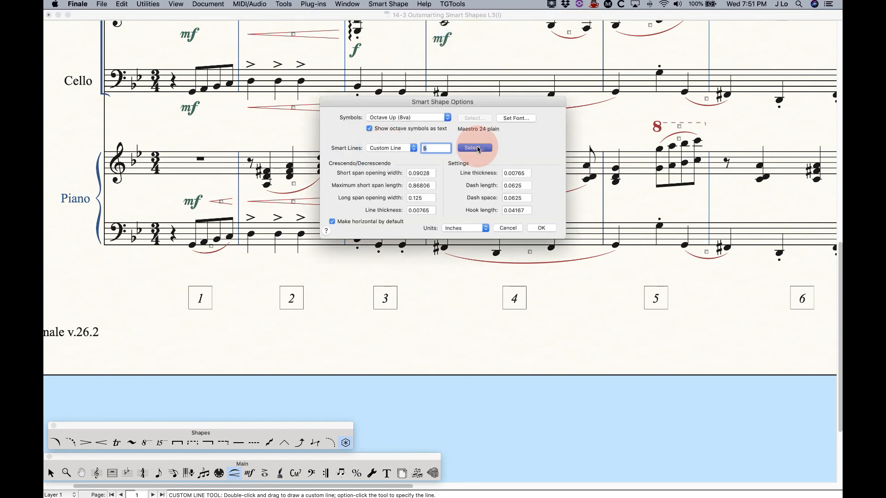
pyautogui.click(478, 149)
pyautogui.scroll(-5, 376, 254)
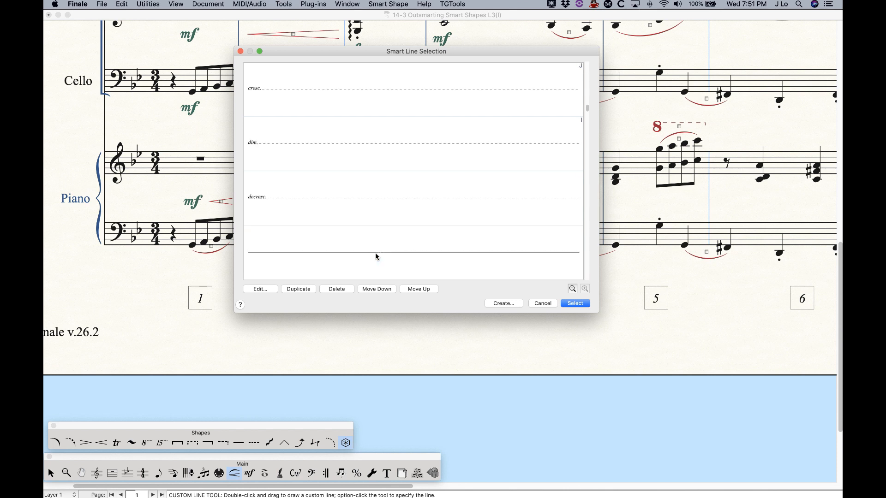
pyautogui.scroll(-2, 376, 254)
pyautogui.click(372, 250)
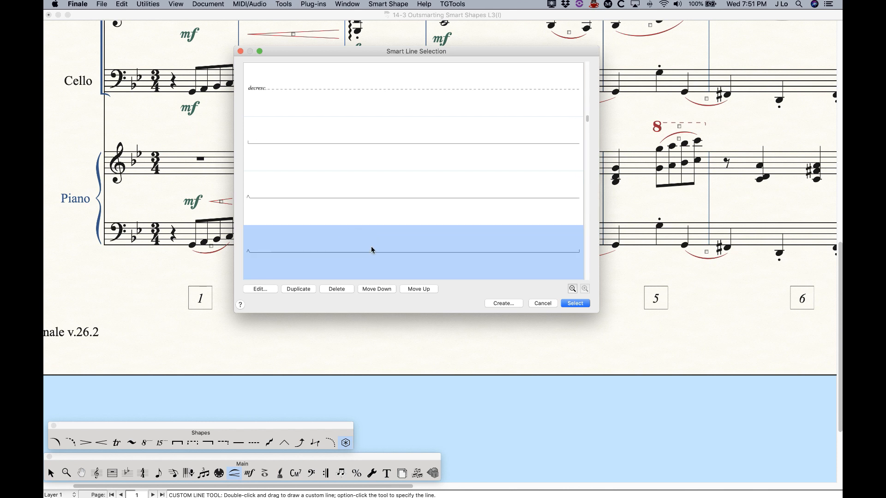
pyautogui.click(576, 303)
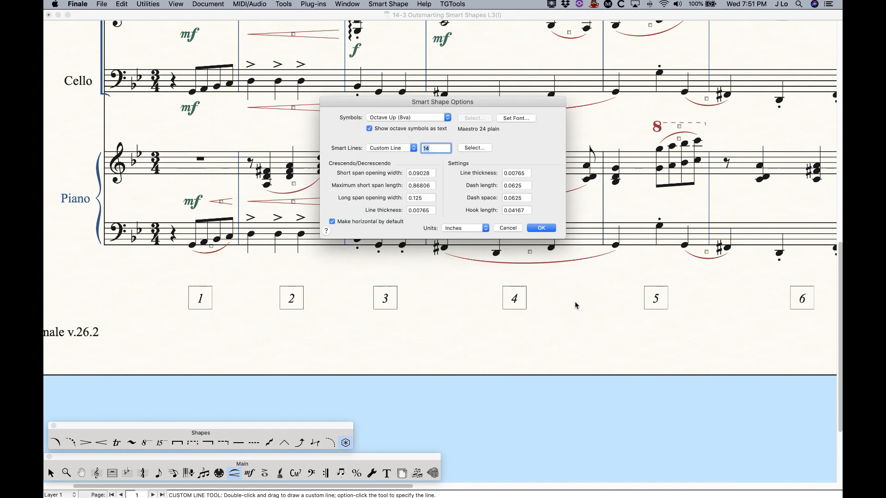
pyautogui.click(549, 226)
pyautogui.click(248, 271)
pyautogui.moveTo(247, 271); pyautogui.dragTo(421, 277)
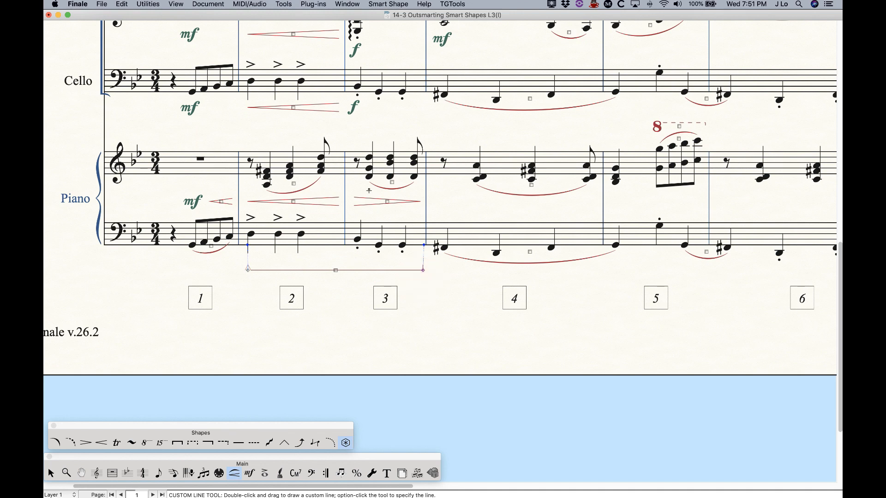
# Step: Choose the custom pedal line with only a starting hook, and draw it below the Piano's bass staff across measure 1
pyautogui.click(394, 3)
pyautogui.click(406, 34)
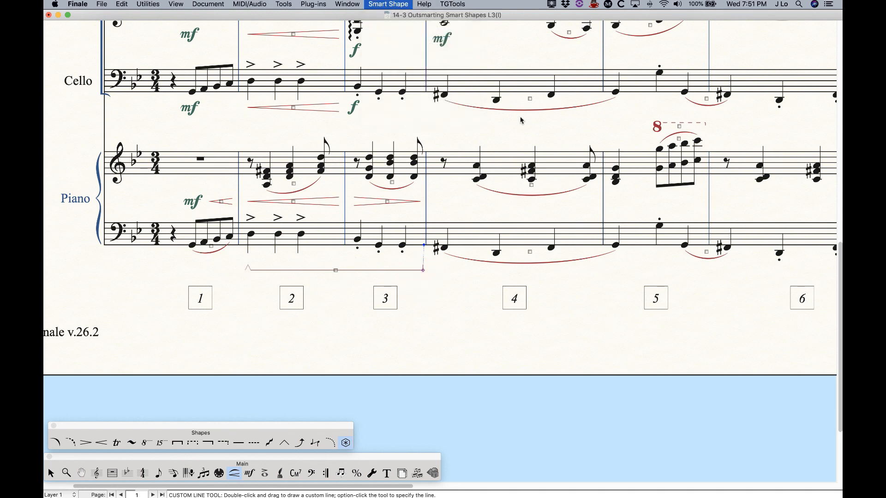
pyautogui.click(406, 148)
pyautogui.click(395, 164)
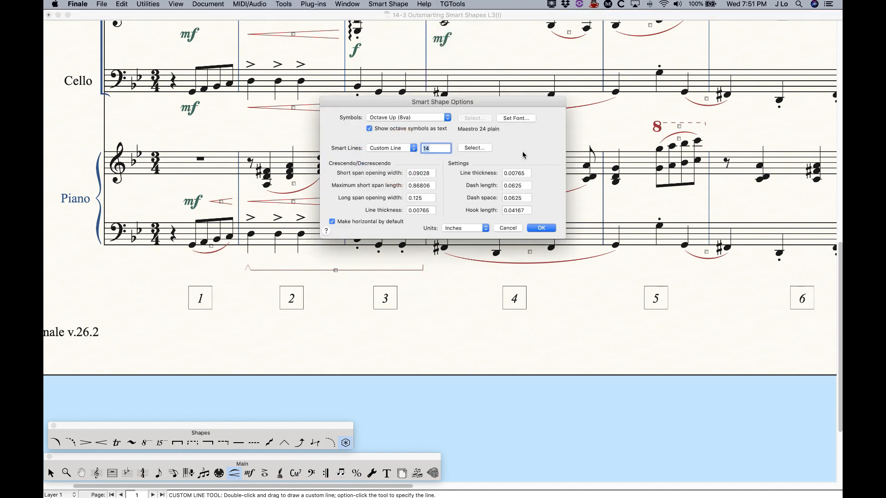
pyautogui.click(474, 148)
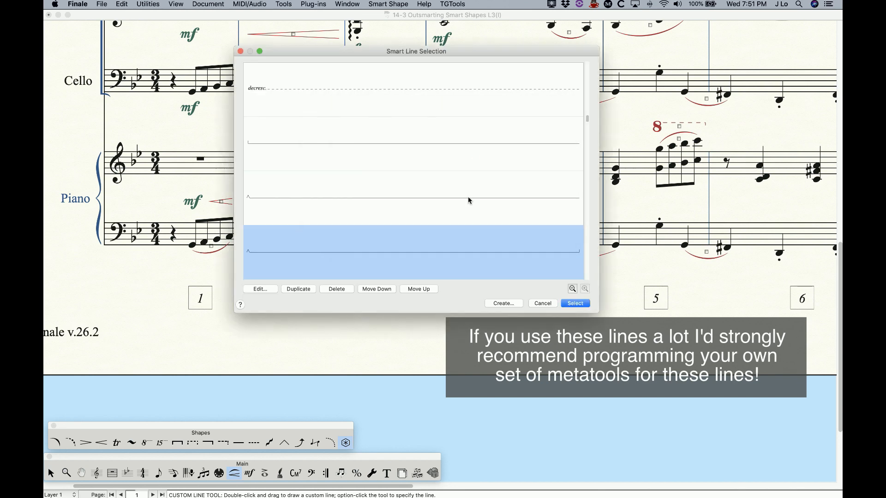
pyautogui.click(452, 153)
pyautogui.click(575, 303)
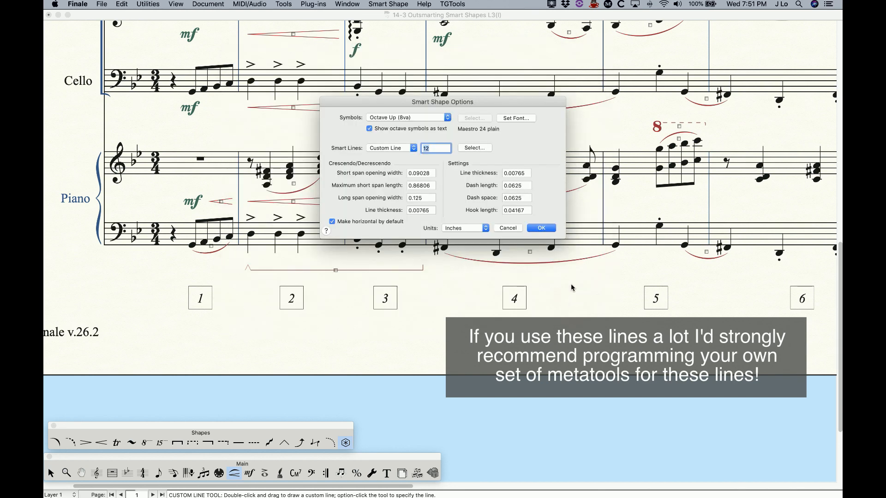
pyautogui.click(543, 227)
pyautogui.doubleClick(189, 266)
pyautogui.moveTo(188, 266); pyautogui.dragTo(243, 276)
pyautogui.click(217, 267)
pyautogui.click(299, 261)
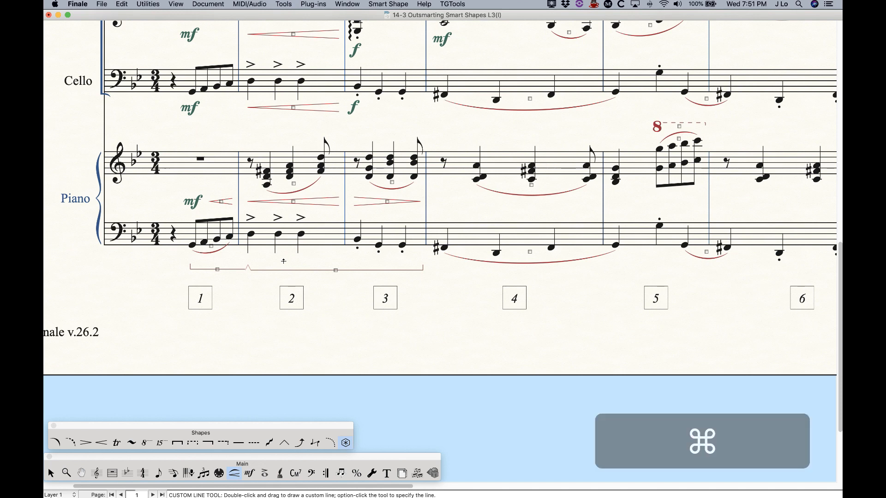
# Step: Nudge the measure 1 pedal line slightly up, and shift the measures 2–3 pedal line slightly right and down
pyautogui.press('super+equal')
pyautogui.press('super+equal')
pyautogui.press('super+equal')
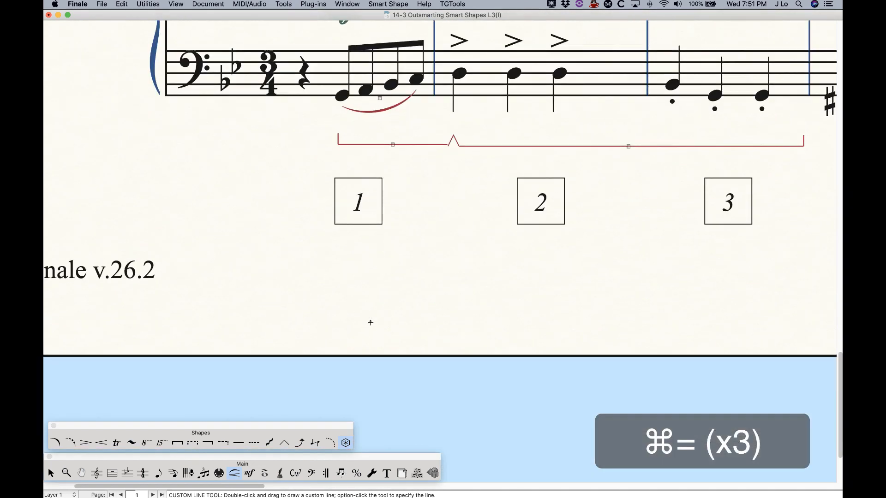
pyautogui.hscroll(5, 367, 322)
pyautogui.moveTo(209, 146); pyautogui.dragTo(206, 143)
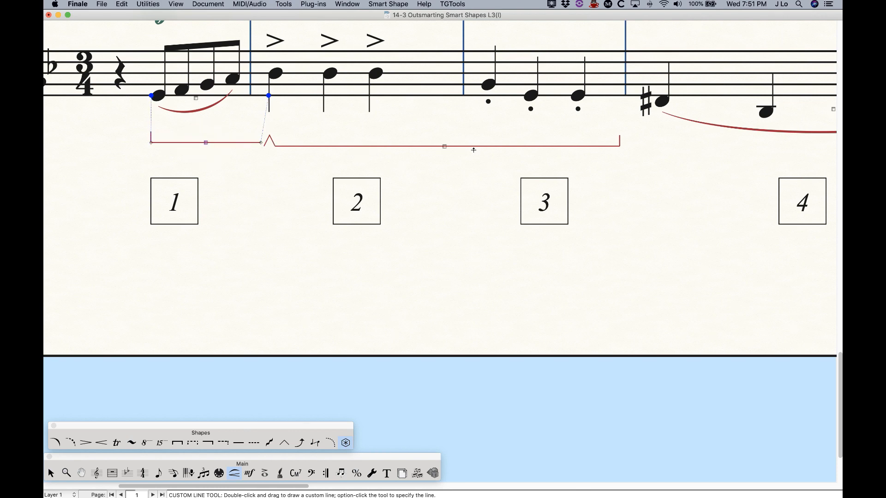
pyautogui.click(449, 146)
pyautogui.click(424, 135)
# Step: Select both pedal lines and align them horizontally to the measure 1 line
pyautogui.moveTo(506, 168); pyautogui.dragTo(161, 134)
pyautogui.rightClick(205, 144)
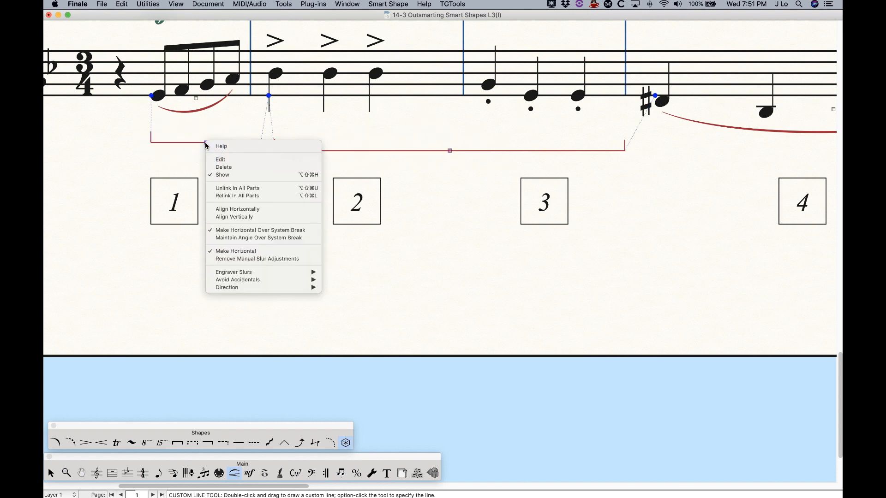
pyautogui.click(242, 210)
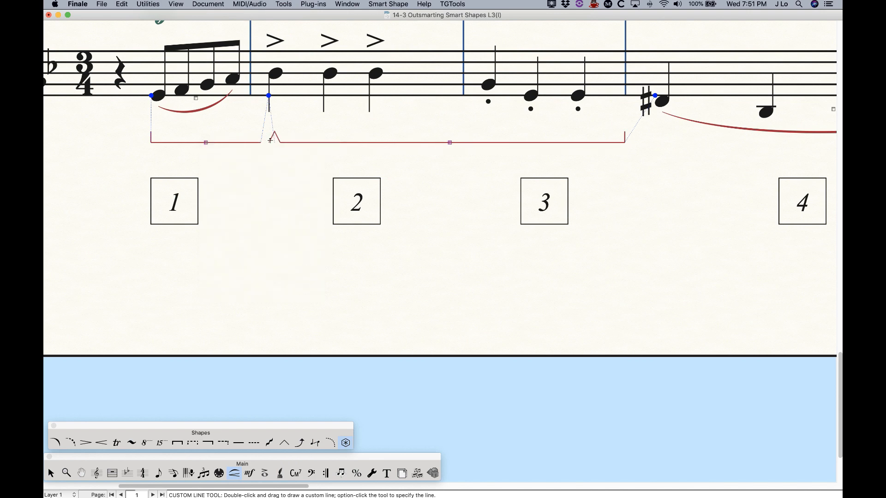
# Step: Extend the end of the measure 1 pedal line to meet the notch of the following pedal line
pyautogui.click(212, 147)
pyautogui.click(206, 143)
pyautogui.moveTo(261, 143); pyautogui.dragTo(269, 143)
pyautogui.click(339, 120)
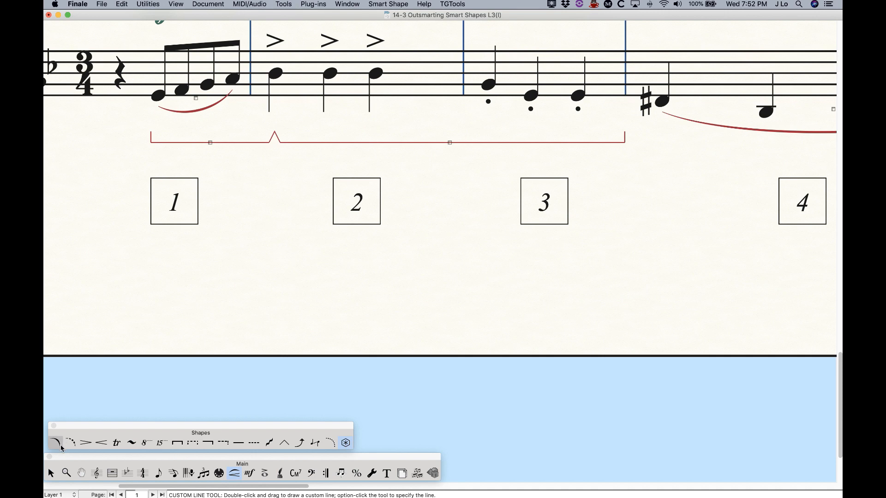
# Step: Switch to the Selection tool and inspect the joined pedal lines below measures 1 to 3 without their handles
pyautogui.click(52, 473)
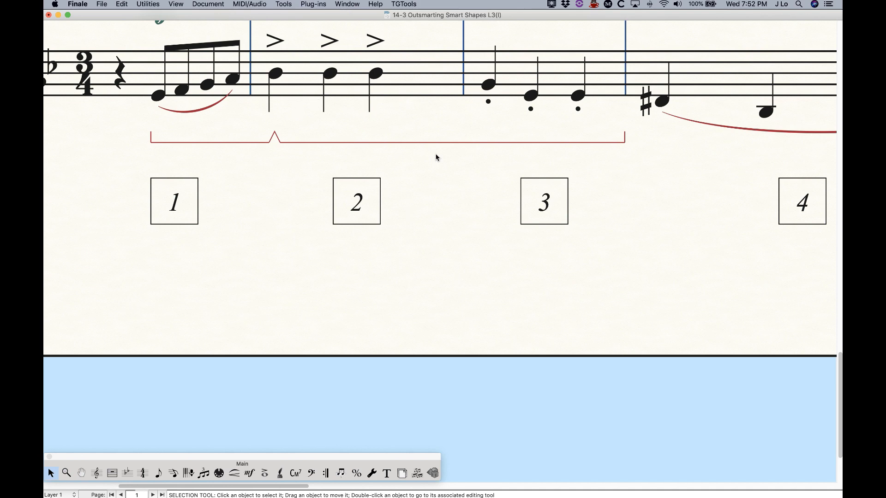
pyautogui.scroll(2, 399, 175)
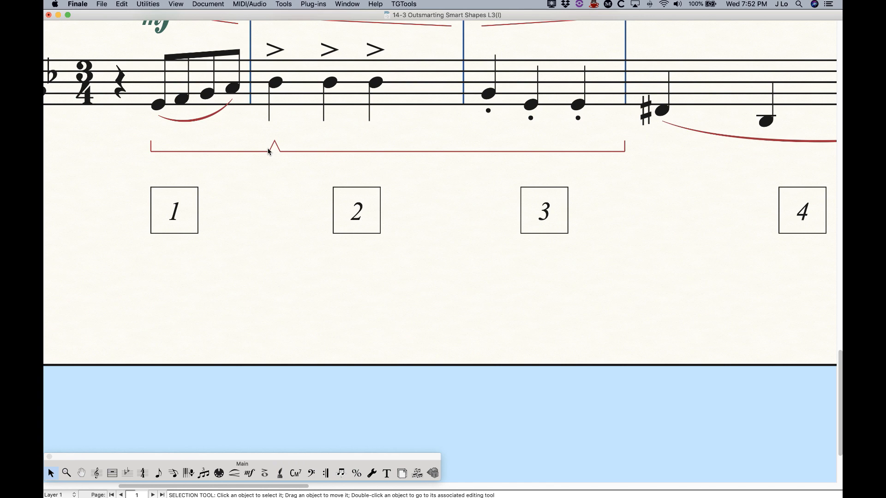
pyautogui.press('super+minus')
pyautogui.press('super+minus')
pyautogui.press('super+minus')
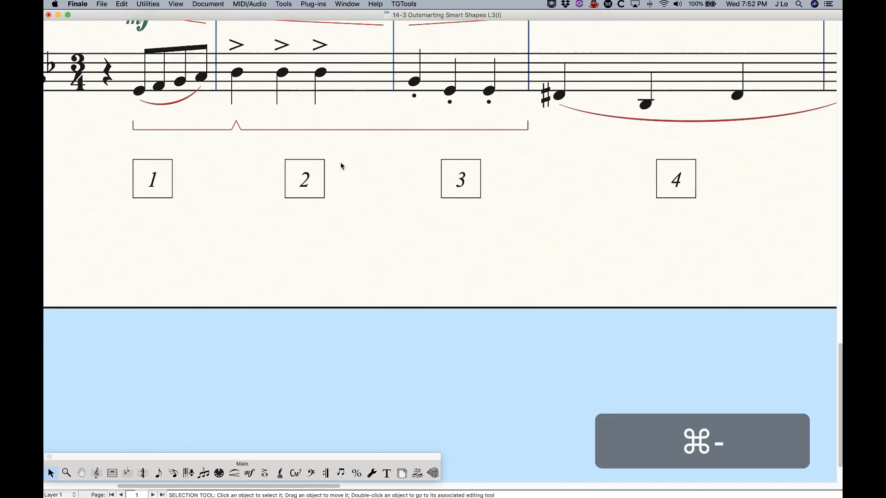
pyautogui.scroll(10, 275, 187)
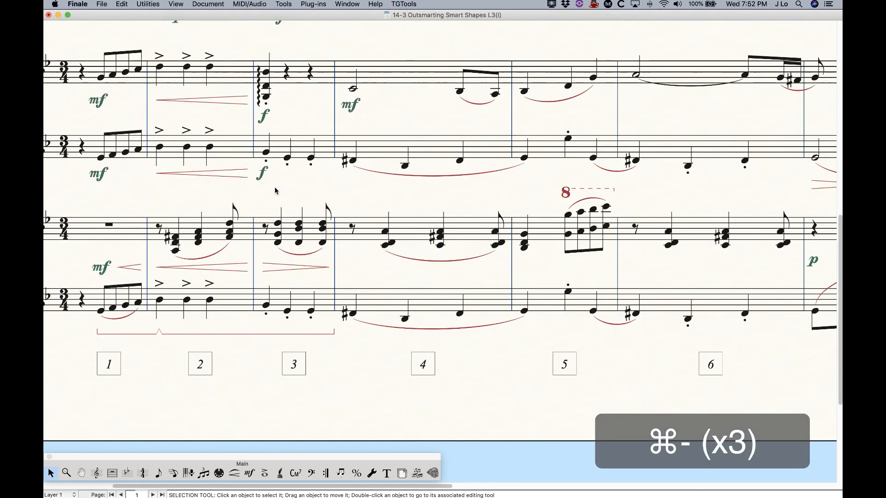
pyautogui.scroll(1, 298, 196)
# Step: In Smart Shape Options, choose Custom Line as the smart line type and bring up its line selection list
pyautogui.click(234, 473)
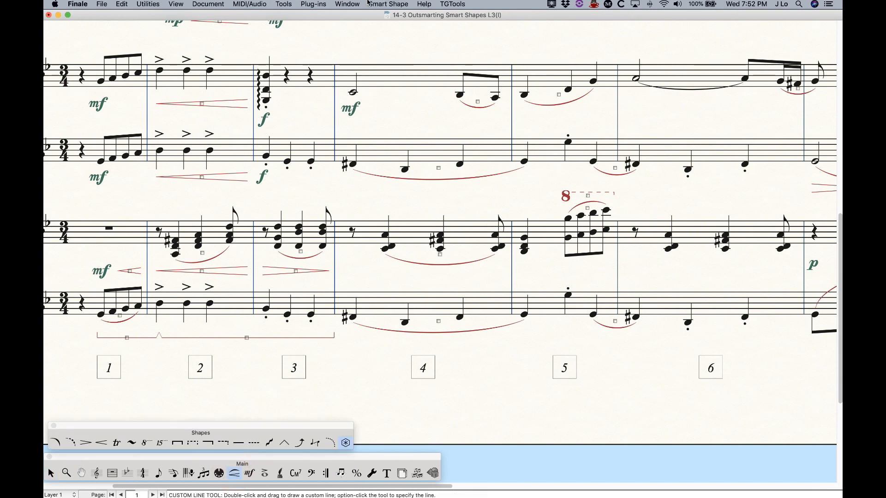
pyautogui.click(388, 3)
pyautogui.click(390, 34)
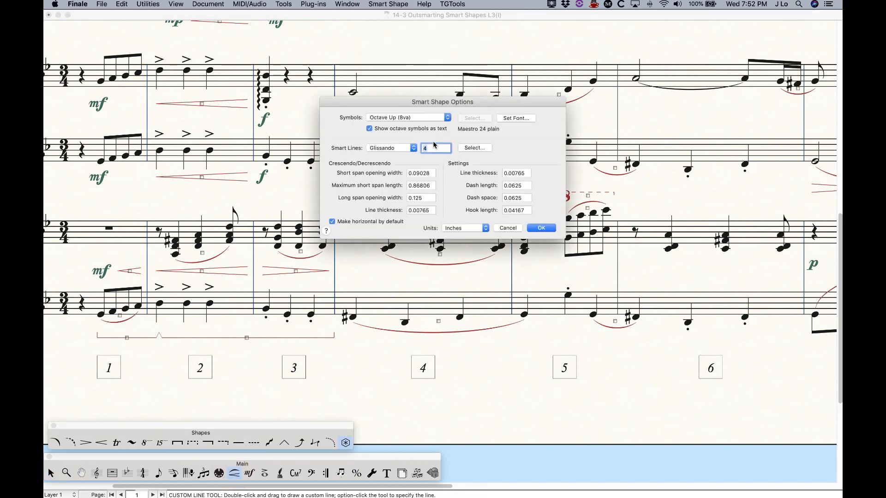
pyautogui.click(380, 148)
pyautogui.click(381, 164)
pyautogui.click(475, 148)
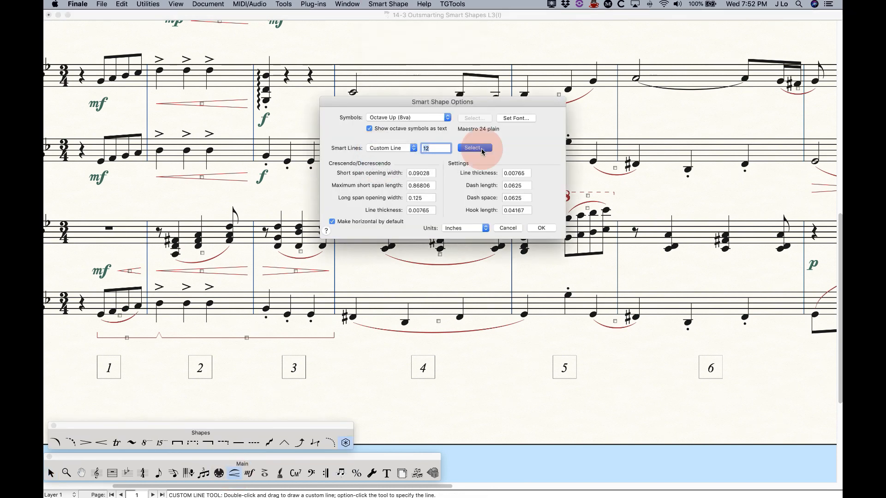
# Step: Examine the pedal lines and trill lines with accidentals in the Smart Line Selection list
pyautogui.scroll(-4, 417, 185)
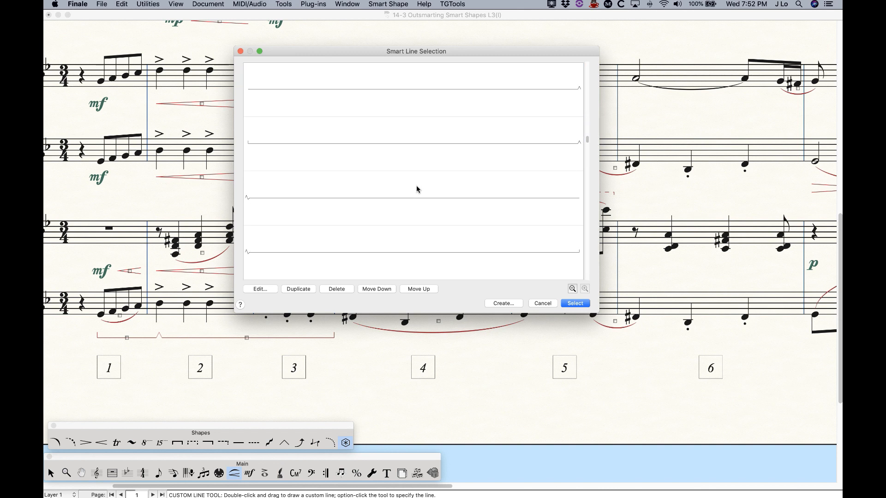
pyautogui.scroll(-5, 417, 186)
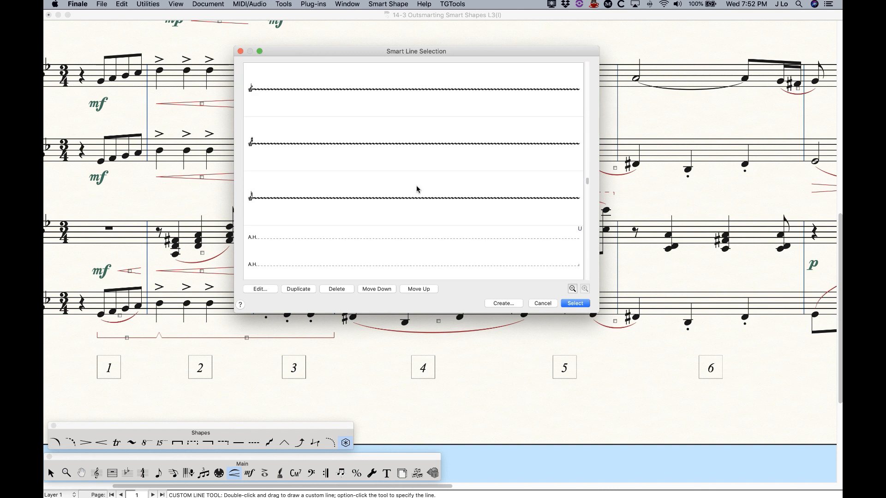
pyautogui.click(353, 93)
pyautogui.scroll(-1, 350, 132)
pyautogui.click(349, 145)
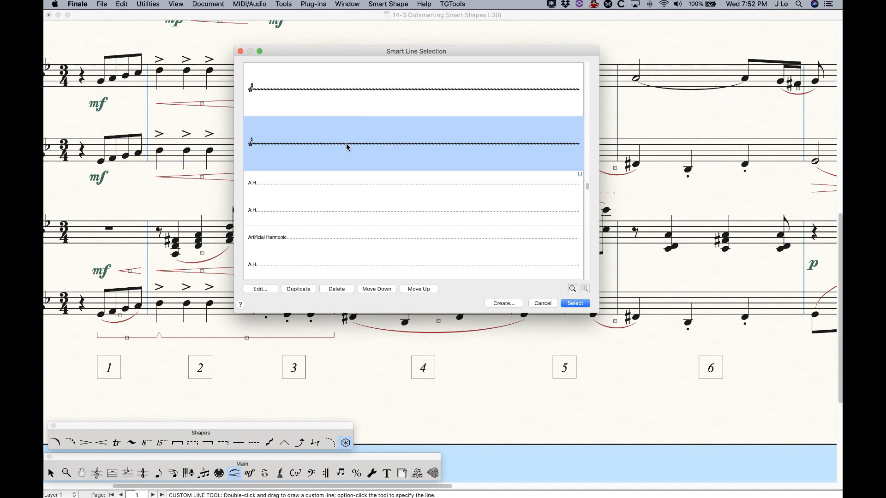
pyautogui.click(338, 95)
pyautogui.scroll(2, 352, 169)
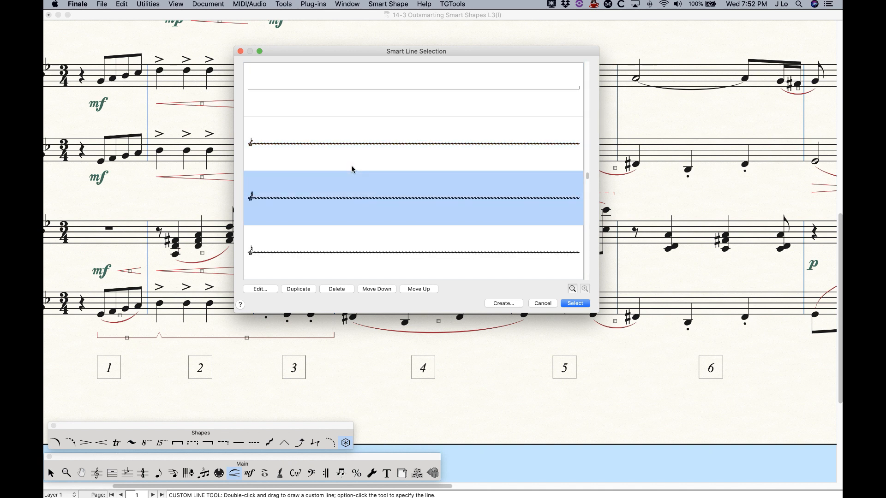
pyautogui.scroll(-2, 352, 169)
pyautogui.scroll(-1, 352, 170)
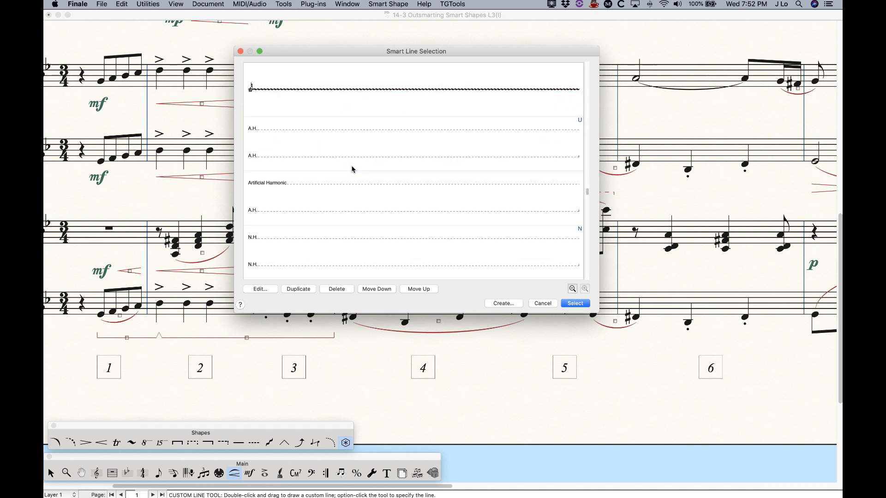
# Step: Examine the guitar lines in the list, from artificial, natural and pick harmonics to palm mute and let ring
pyautogui.scroll(-1, 384, 135)
pyautogui.click(336, 141)
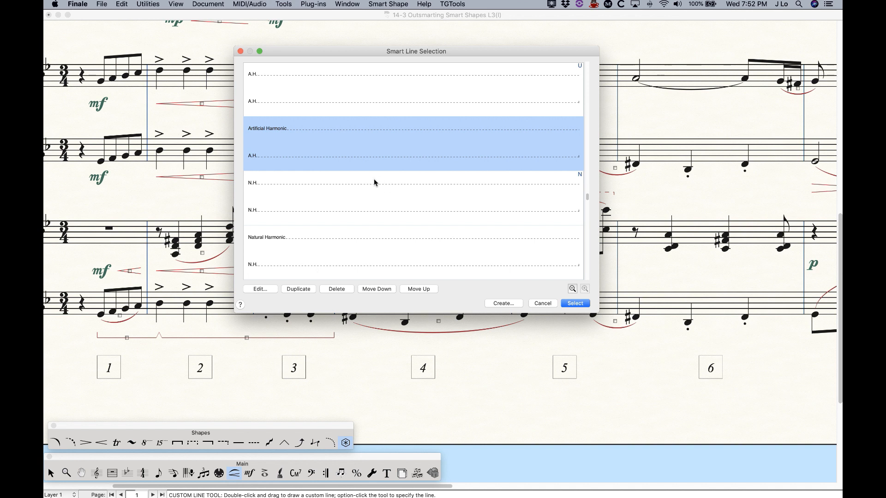
pyautogui.click(363, 188)
pyautogui.scroll(-2, 382, 192)
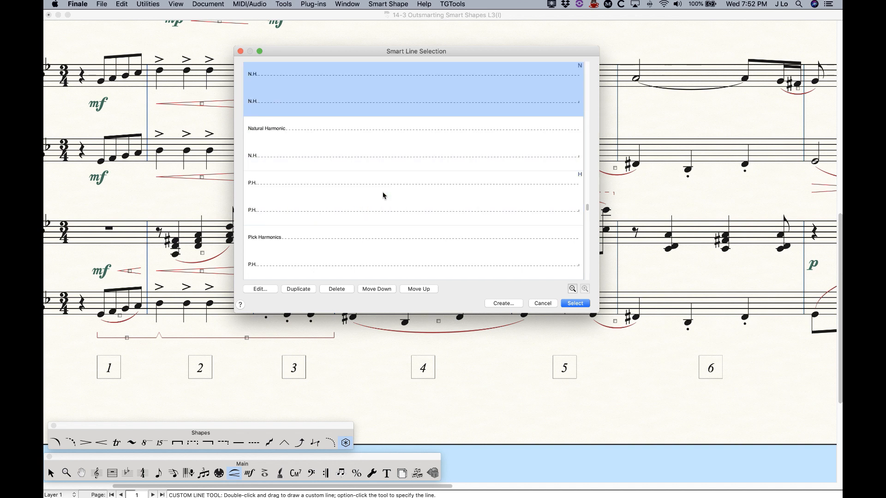
pyautogui.click(347, 140)
pyautogui.scroll(-3, 351, 184)
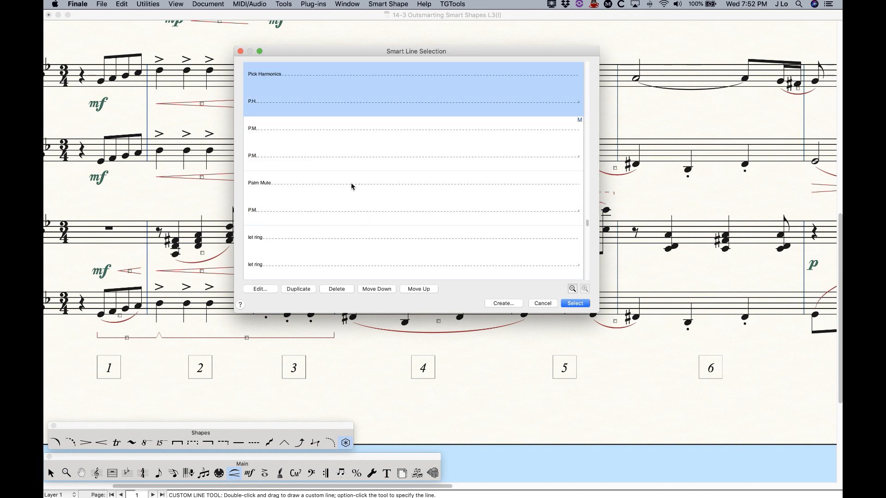
pyautogui.click(348, 185)
pyautogui.scroll(-2, 368, 188)
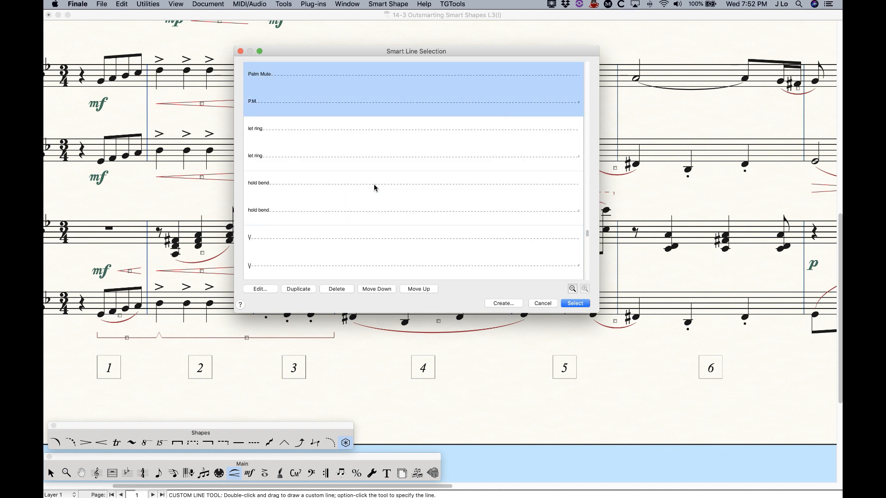
pyautogui.click(411, 150)
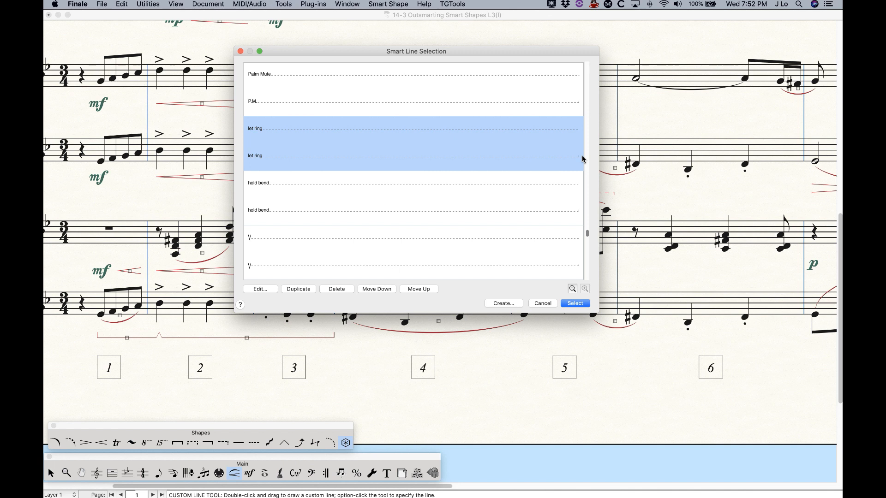
# Step: Examine the remaining lines, including the bowing lines and the single-letter H, P, B, R, S and T lines, and return to the list's start
pyautogui.scroll(-6, 345, 214)
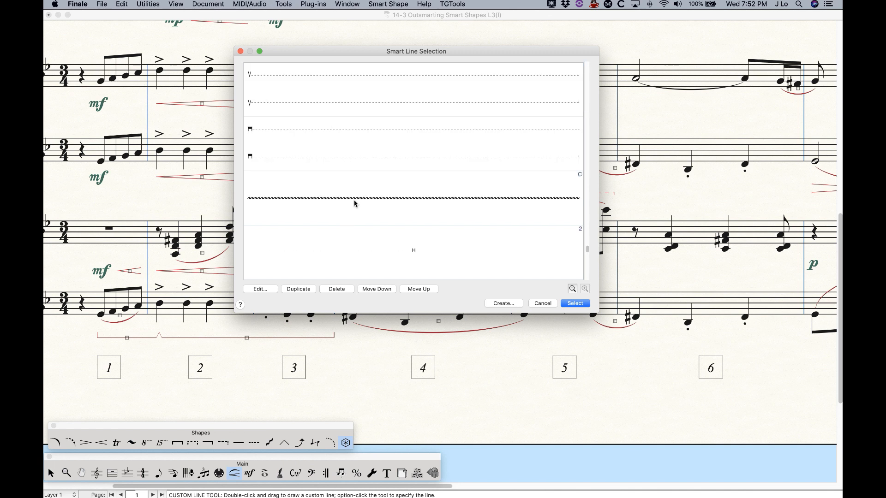
pyautogui.scroll(-3, 361, 207)
pyautogui.scroll(-2, 455, 164)
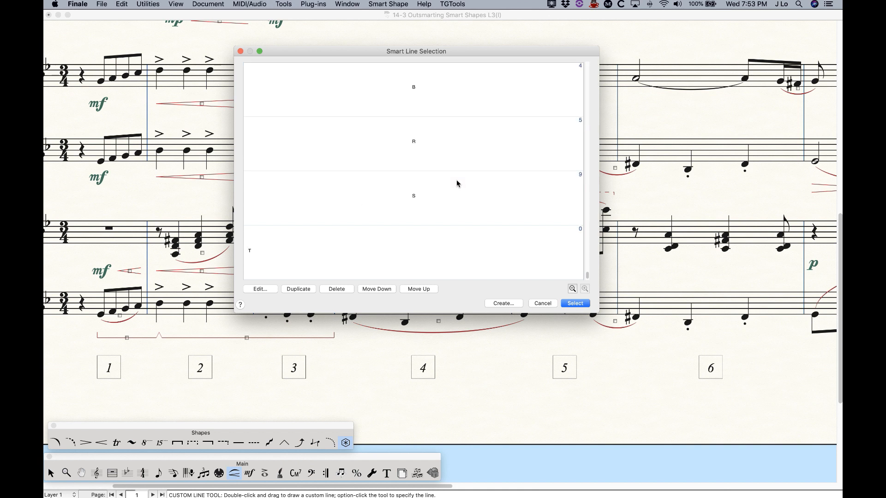
pyautogui.scroll(4, 445, 230)
pyautogui.click(445, 235)
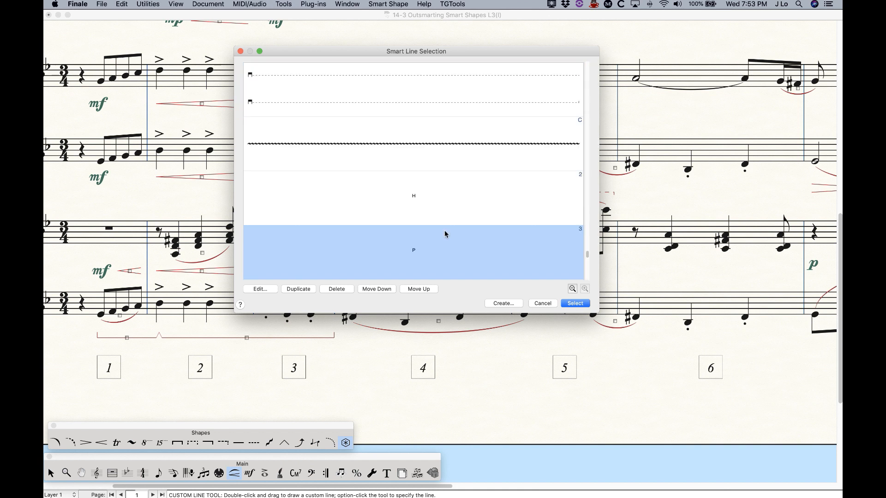
pyautogui.scroll(10, 445, 235)
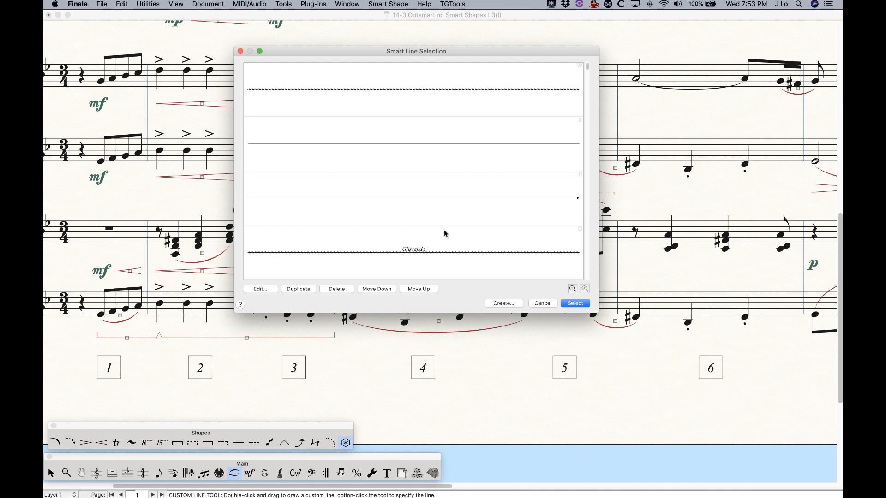
pyautogui.scroll(-1, 438, 202)
pyautogui.scroll(1, 437, 203)
pyautogui.click(359, 162)
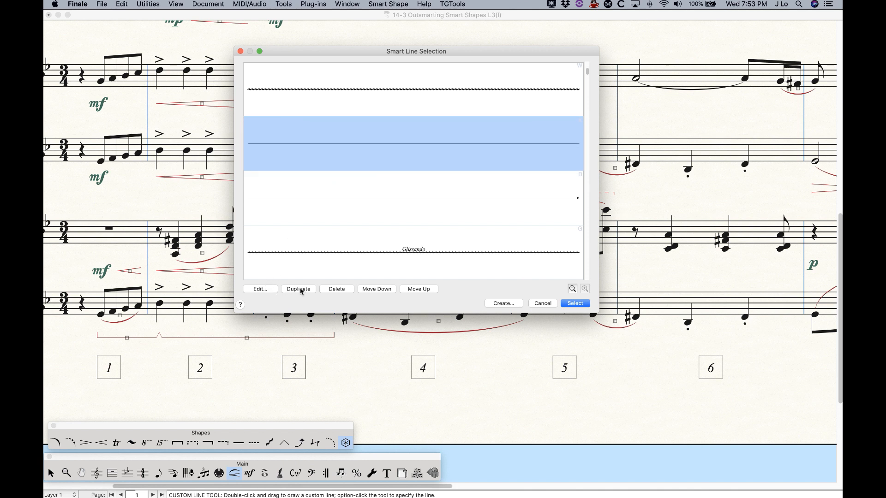
pyautogui.click(375, 290)
pyautogui.click(418, 289)
pyautogui.click(504, 304)
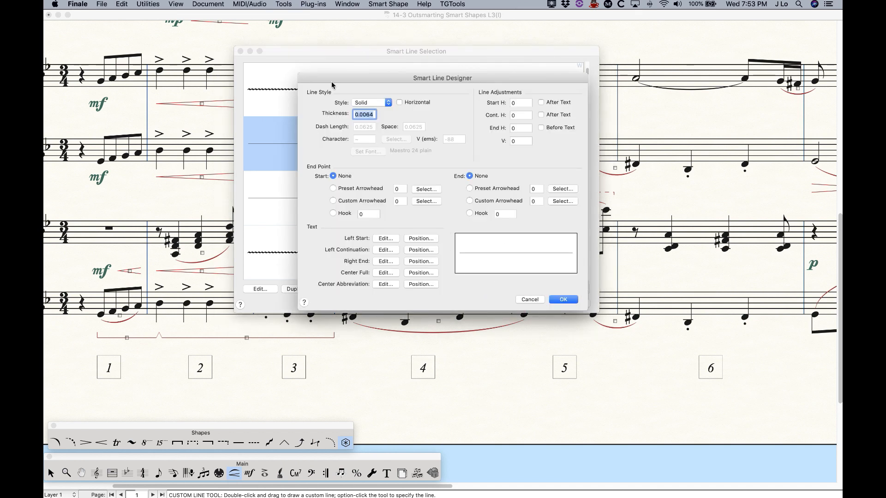
pyautogui.click(528, 300)
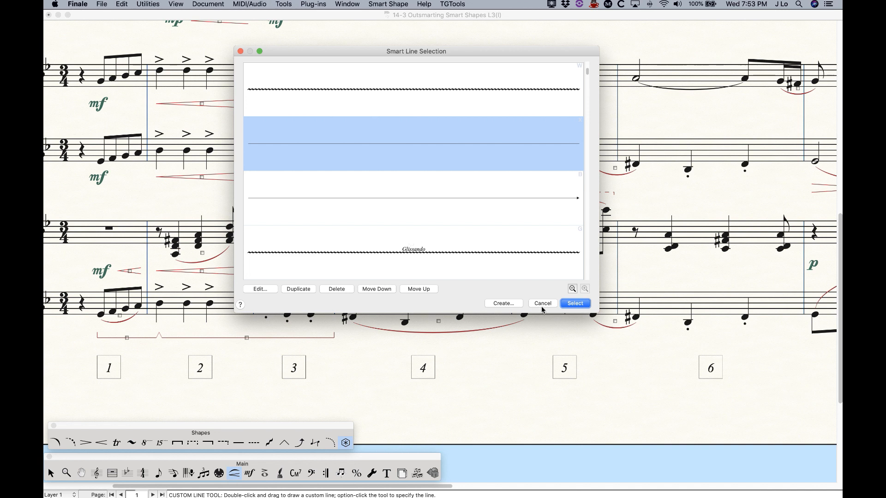
# Step: Start creating a new custom line and position the Smart Line Designer clear of the list of existing lines
pyautogui.scroll(-20, 458, 220)
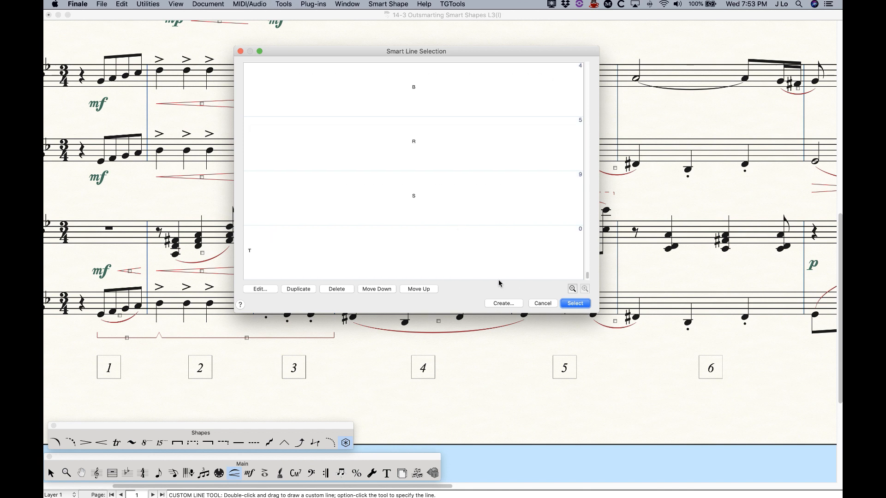
pyautogui.click(505, 303)
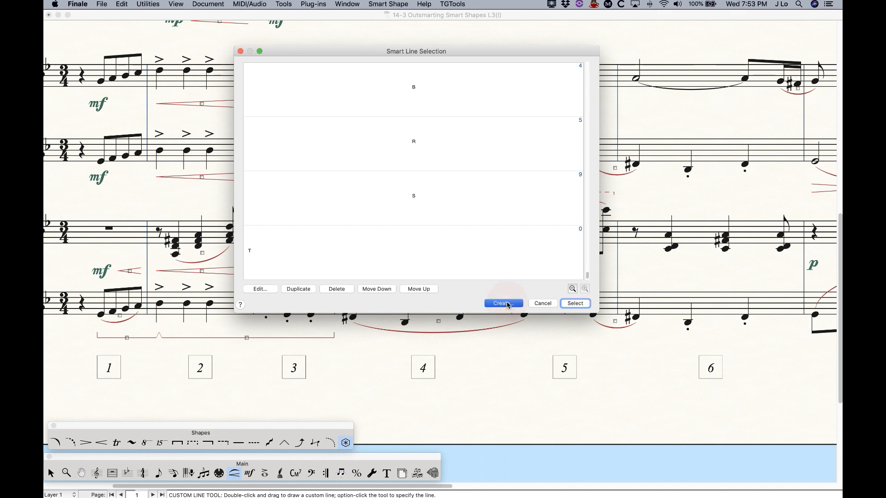
pyautogui.moveTo(504, 77); pyautogui.dragTo(398, 68)
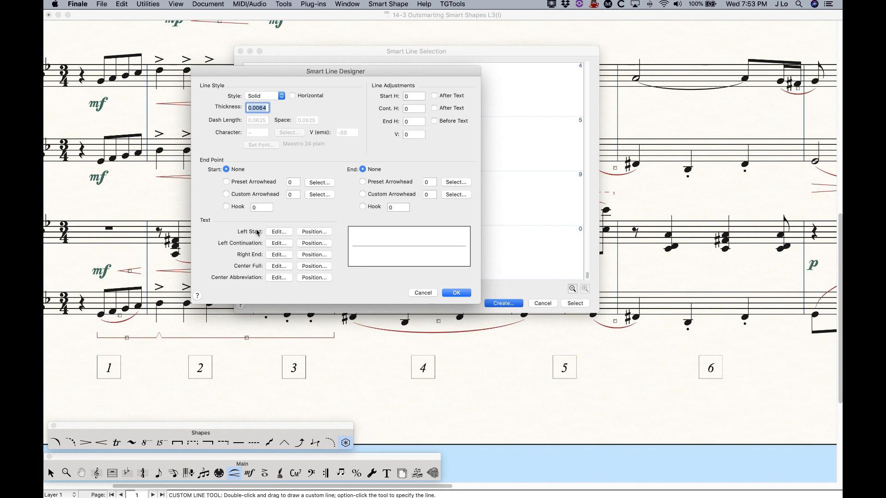
pyautogui.moveTo(268, 72); pyautogui.dragTo(268, 82)
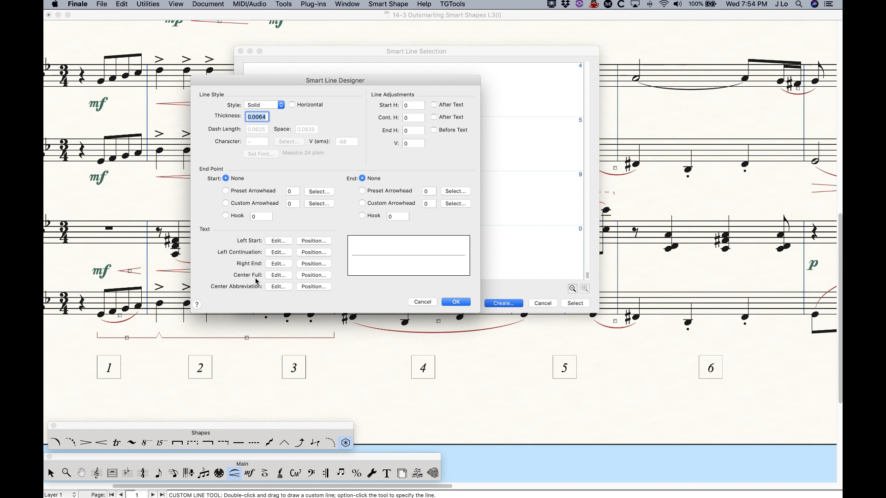
# Step: Set the new line's style to Character and choose the Maestro tilde as its repeating symbol
pyautogui.click(271, 107)
pyautogui.click(263, 105)
pyautogui.click(269, 106)
pyautogui.click(265, 114)
pyautogui.click(264, 106)
pyautogui.click(268, 114)
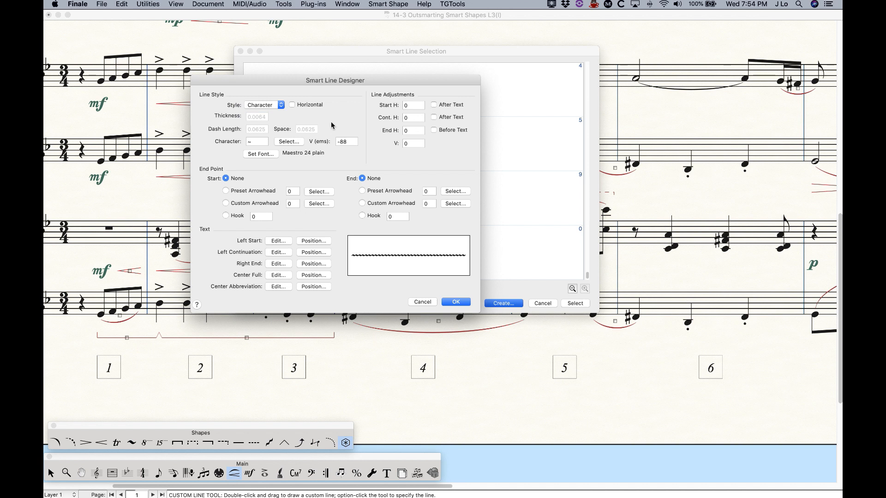
pyautogui.click(285, 143)
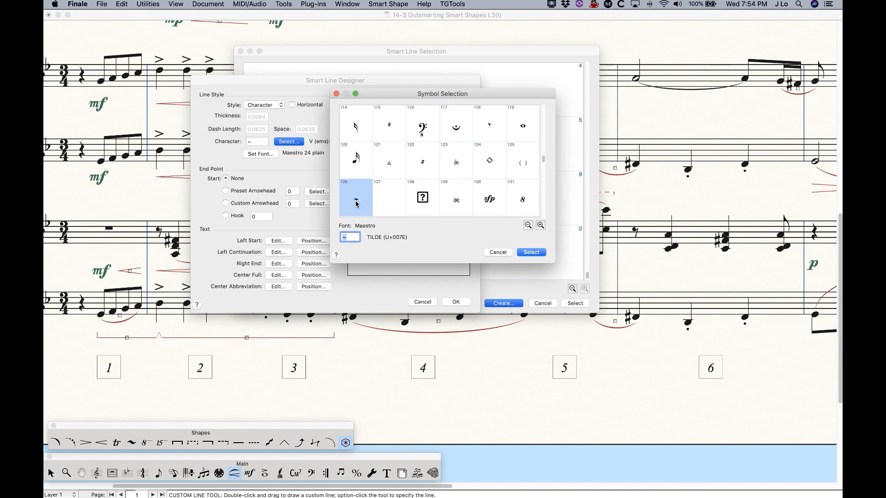
pyautogui.click(531, 253)
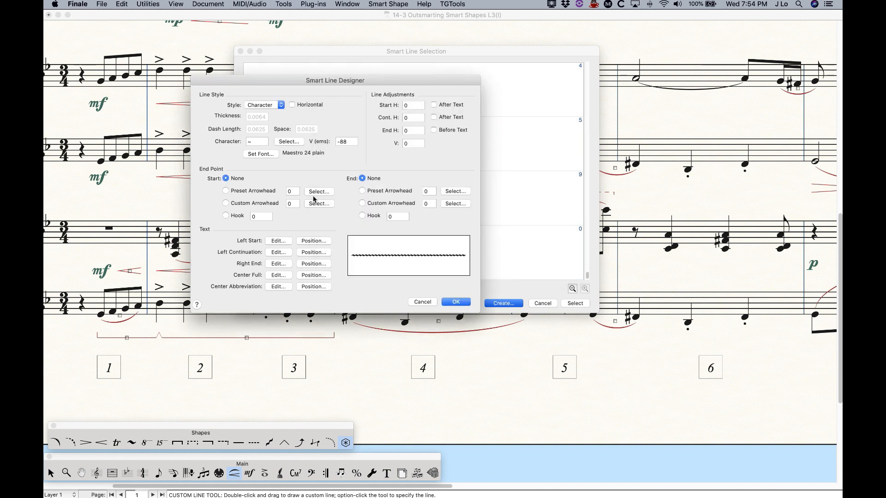
# Step: Change the new line's style to Dashed and make the line horizontal
pyautogui.click(268, 106)
pyautogui.click(256, 90)
pyautogui.click(264, 107)
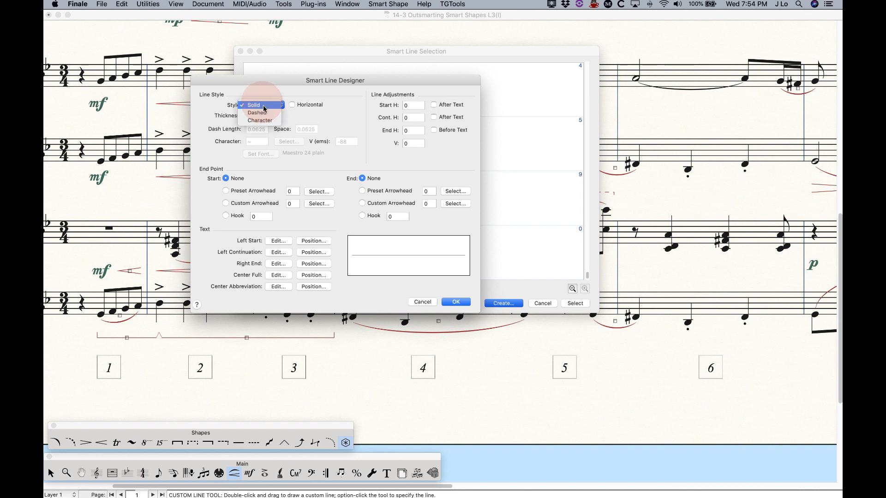
pyautogui.click(267, 113)
pyautogui.click(269, 113)
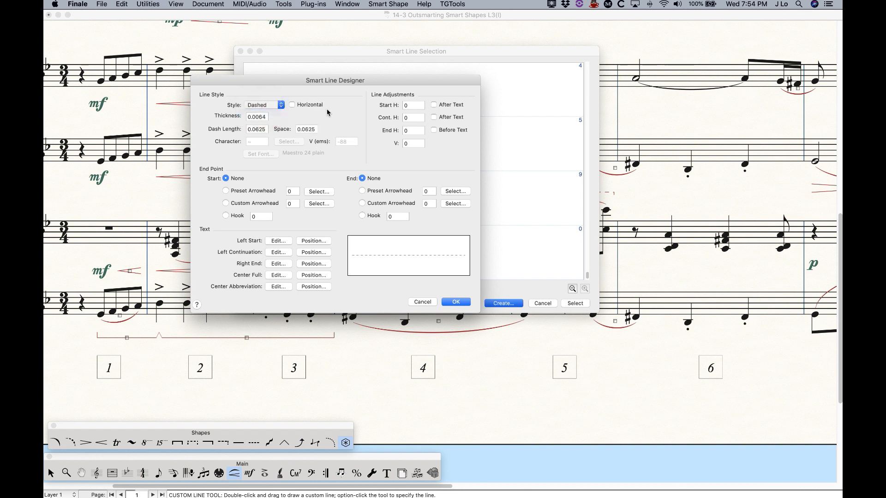
pyautogui.click(292, 106)
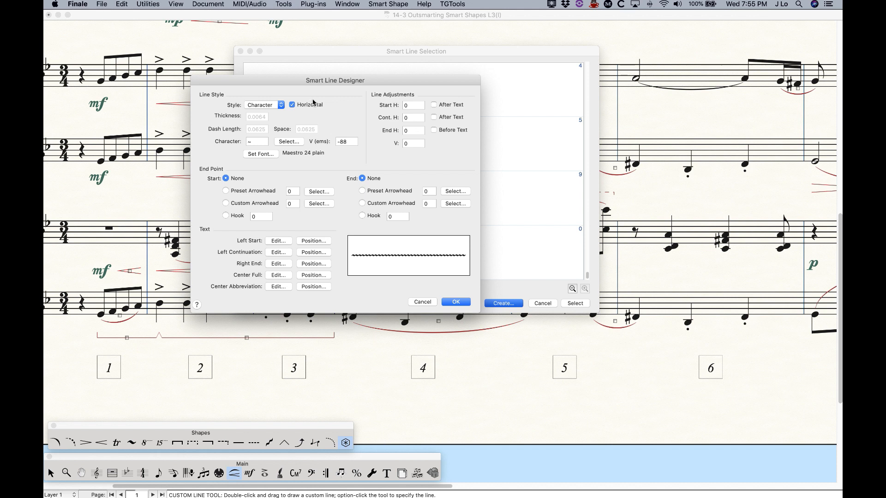
# Step: Try the line styles on the horizontal line, settle on Solid, and set its thickness to 0.01
pyautogui.click(270, 109)
pyautogui.click(261, 90)
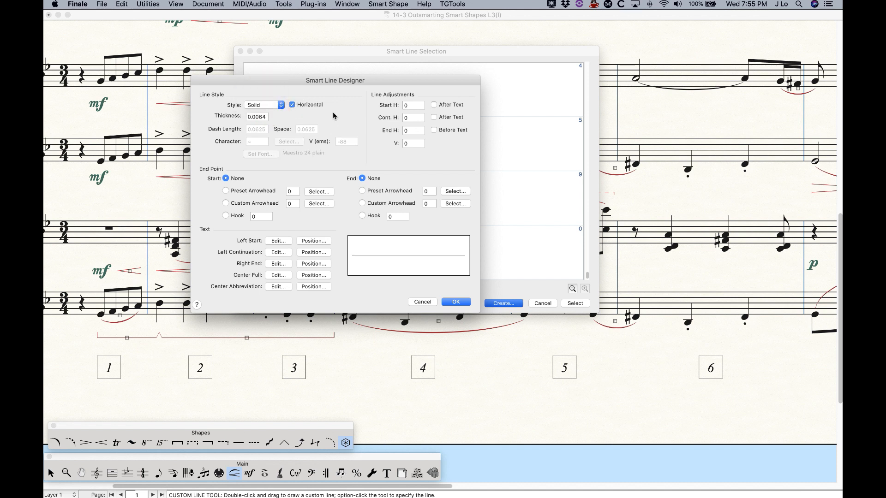
pyautogui.click(256, 107)
pyautogui.click(270, 114)
pyautogui.click(253, 98)
pyautogui.click(261, 105)
pyautogui.click(265, 123)
pyautogui.doubleClick(257, 117)
pyautogui.write('0.01')
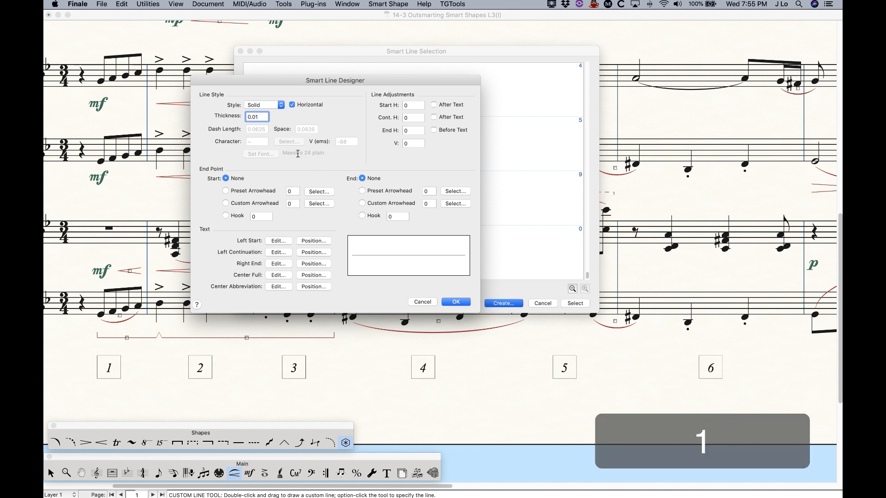
pyautogui.press('Tab')
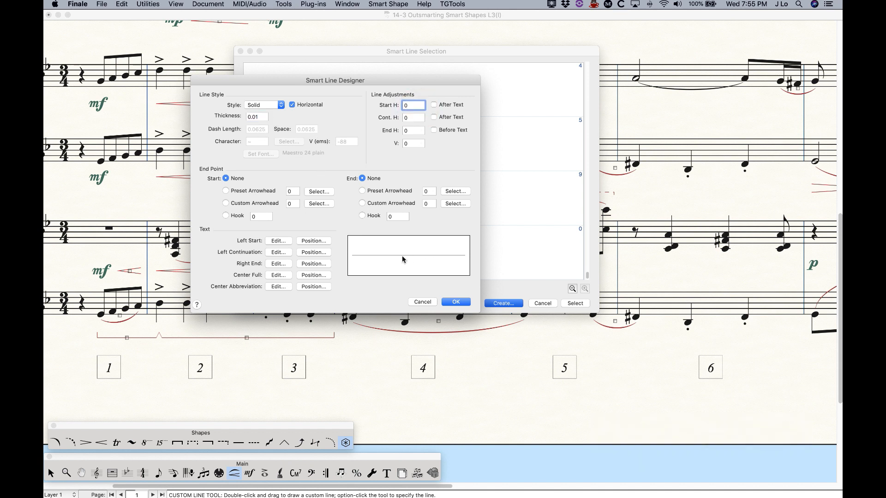
# Step: Switch the new line to the Dashed style with a dash length of 0.1 and a space of 0.05
pyautogui.click(274, 104)
pyautogui.click(278, 119)
pyautogui.click(252, 129)
pyautogui.doubleClick(252, 130)
pyautogui.write('0.1')
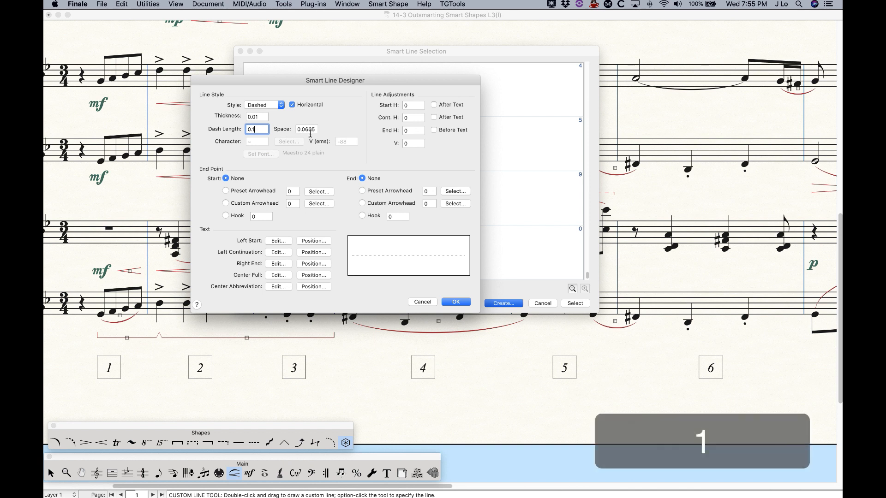
pyautogui.doubleClick(304, 130)
pyautogui.write('0.05')
pyautogui.click(263, 118)
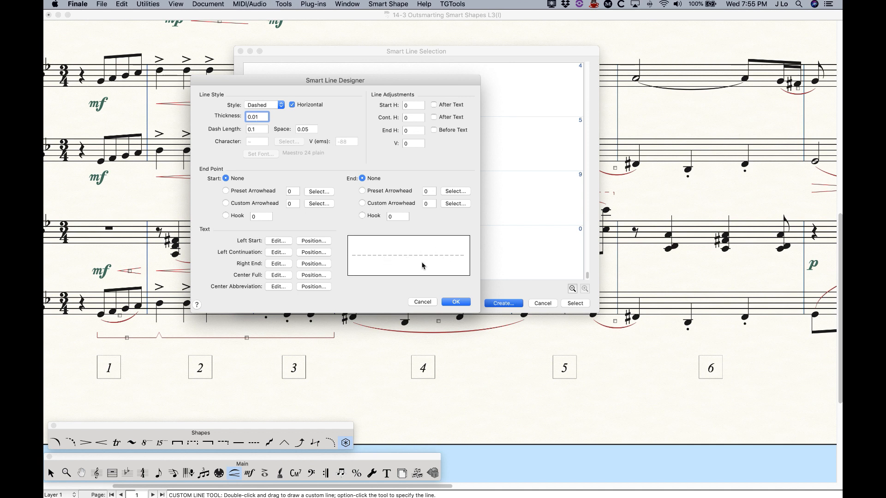
# Step: Set the dashed line's dash length to 0.06 and its space to 0.06
pyautogui.doubleClick(257, 129)
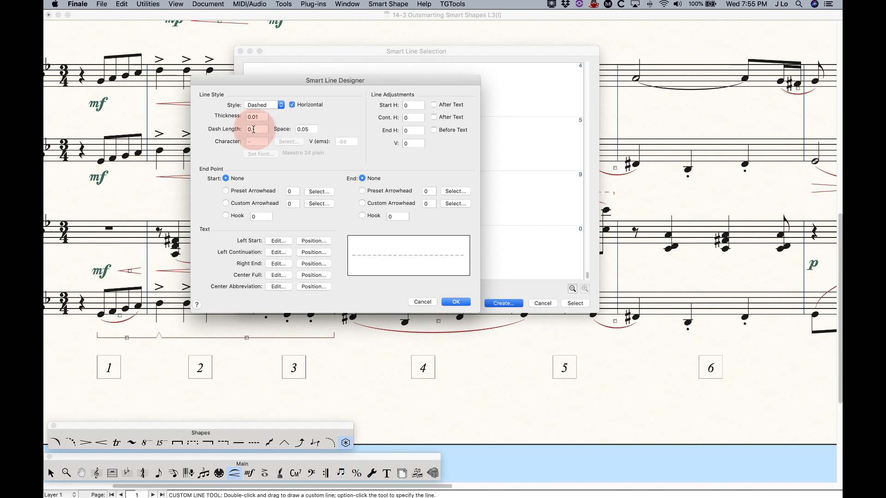
pyautogui.write('0.06')
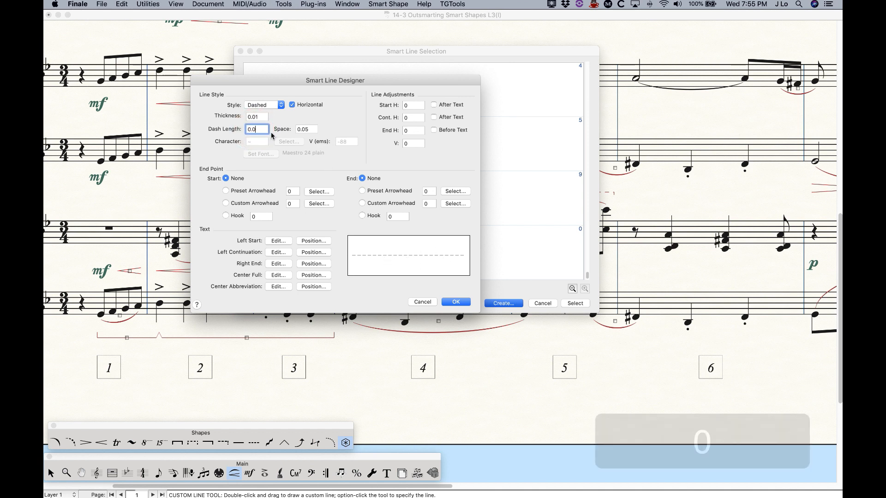
pyautogui.click(310, 129)
pyautogui.press('BackSpace')
pyautogui.write('6')
# Step: Switch the line style to Character and set the character font to Libre Bodoni Regular
pyautogui.click(264, 104)
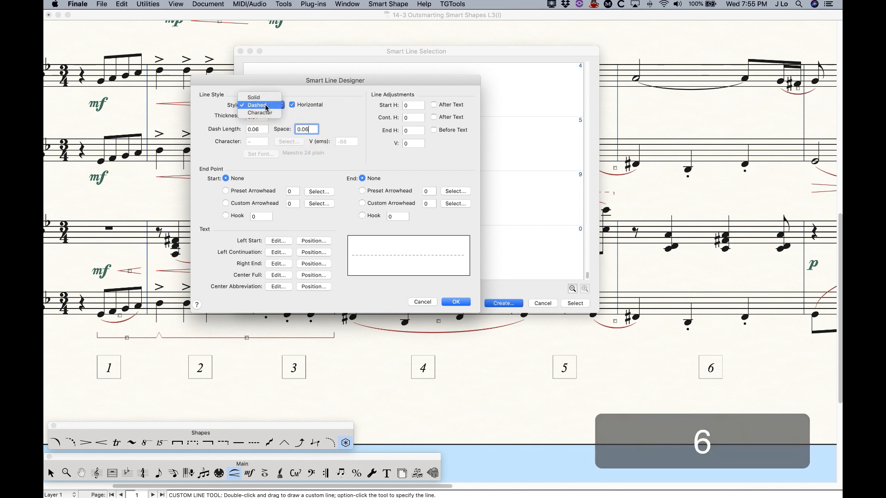
pyautogui.click(261, 114)
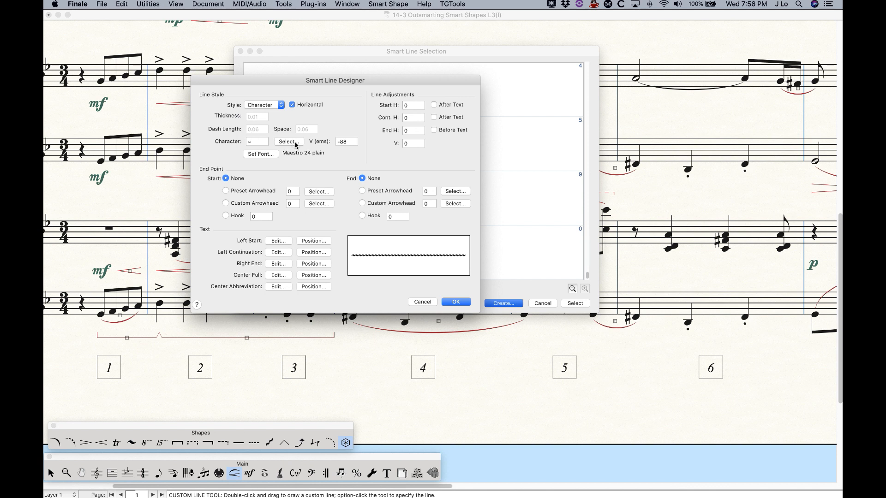
pyautogui.click(270, 155)
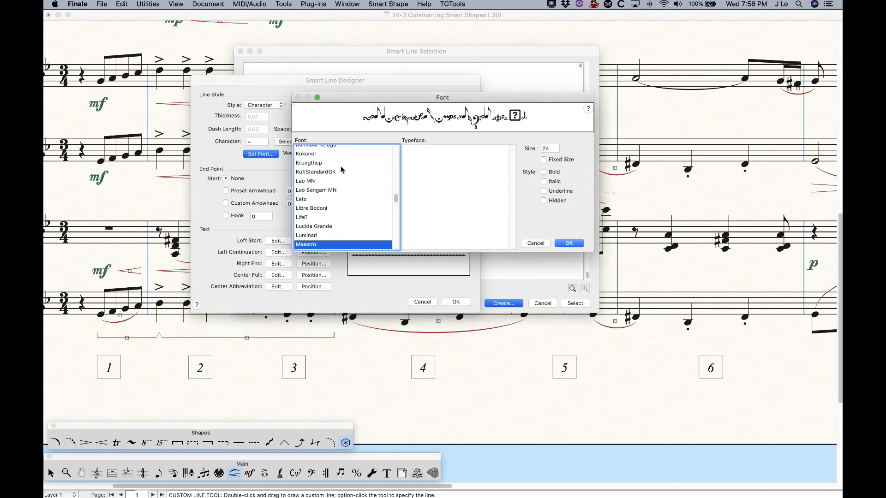
pyautogui.click(327, 209)
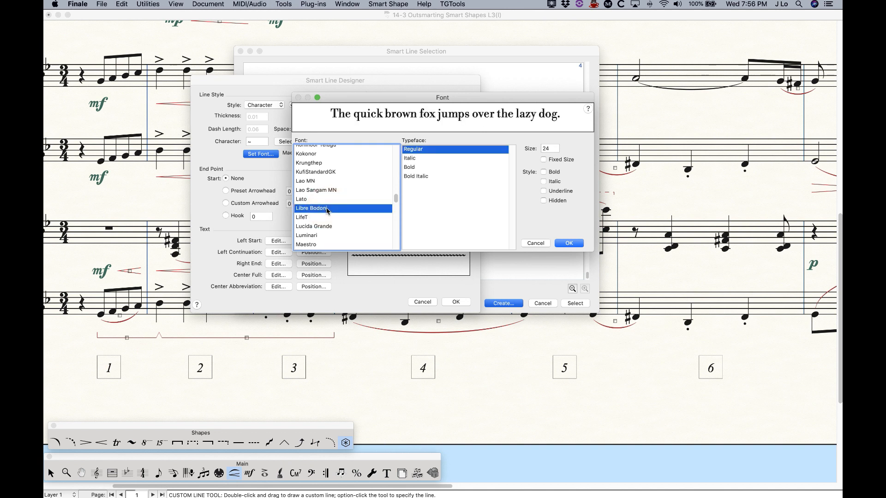
pyautogui.click(569, 244)
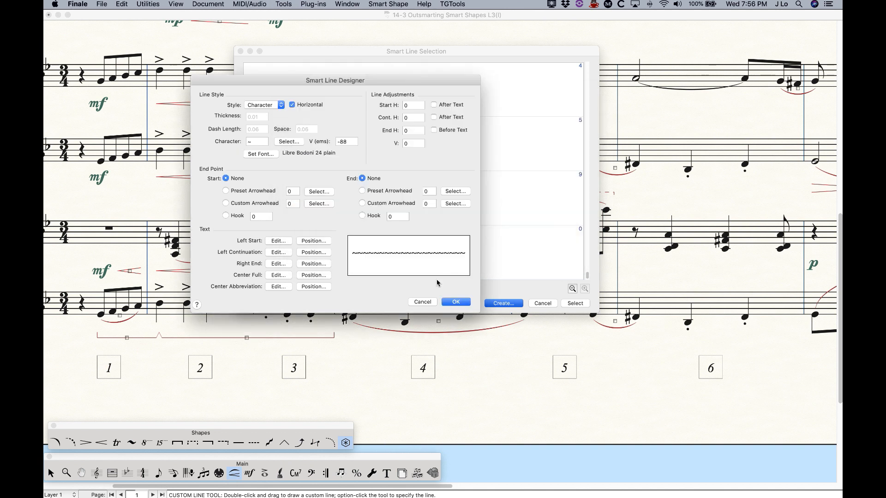
# Step: Choose the lowercase letter m as the line's repeating character
pyautogui.click(286, 142)
pyautogui.click(377, 160)
pyautogui.click(526, 253)
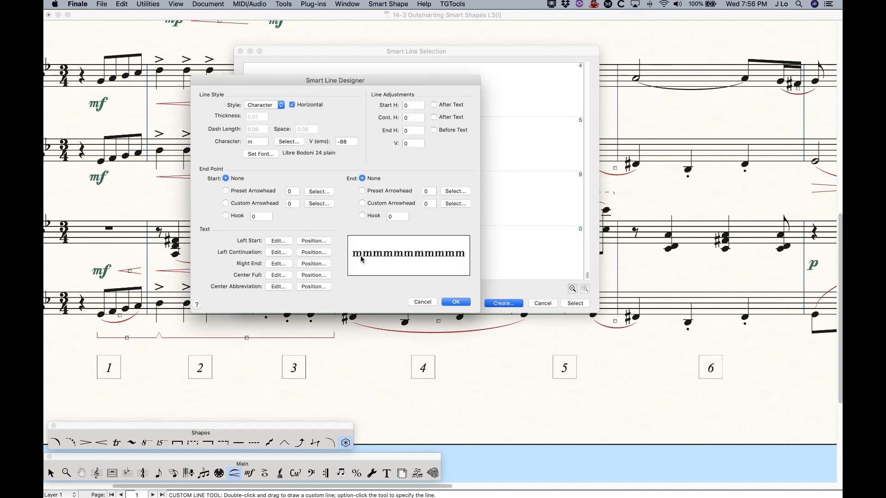
# Step: Set the character font back to Maestro and choose the tilde symbol as the line's repeating character
pyautogui.click(260, 154)
pyautogui.scroll(-5, 329, 201)
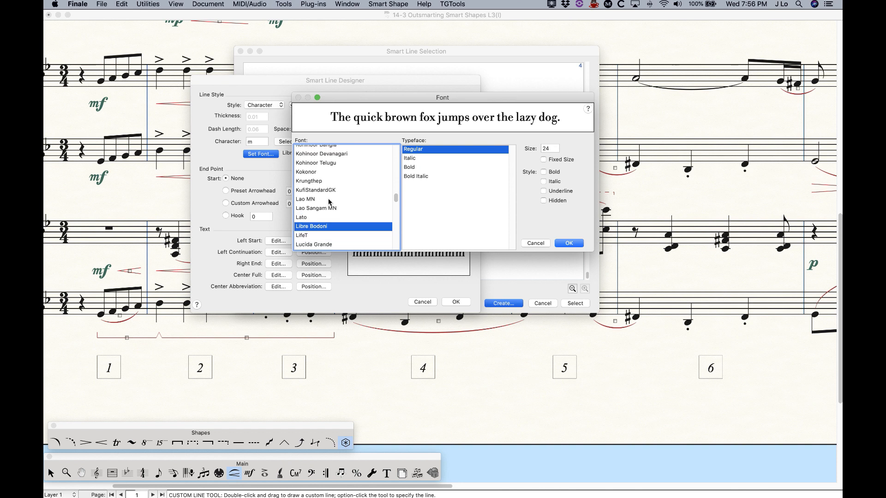
pyautogui.click(317, 232)
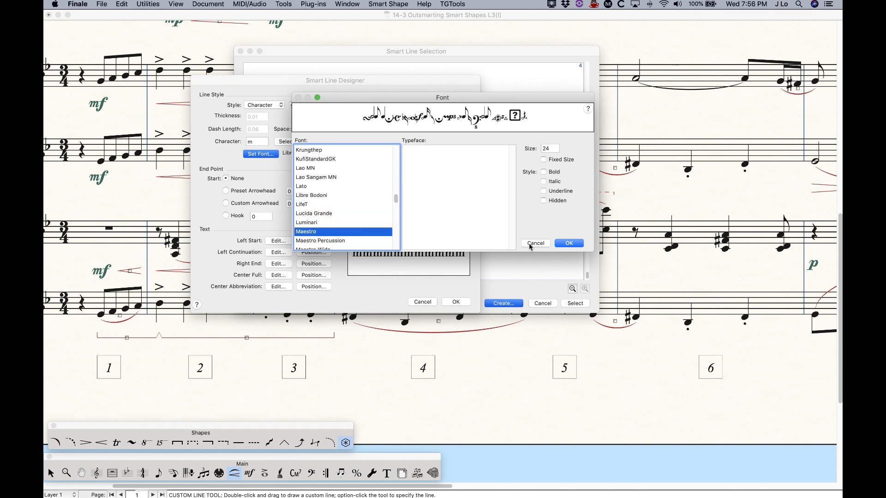
pyautogui.click(575, 243)
pyautogui.click(289, 142)
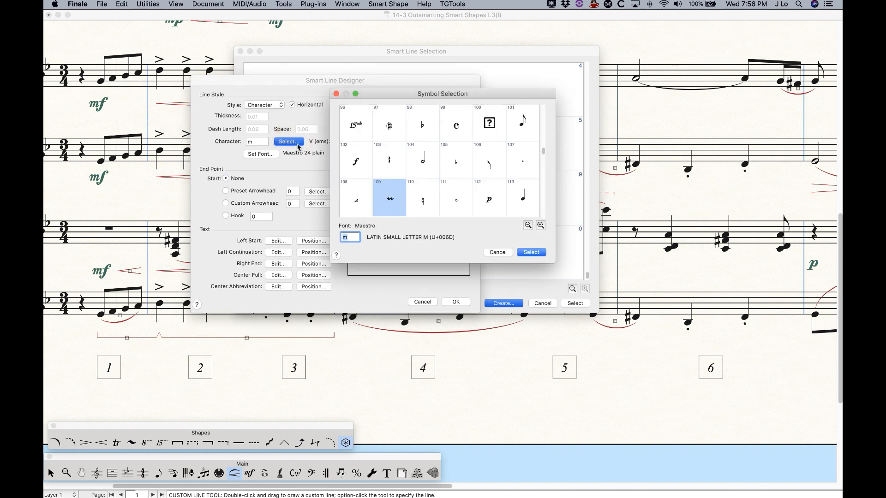
pyautogui.scroll(4, 405, 209)
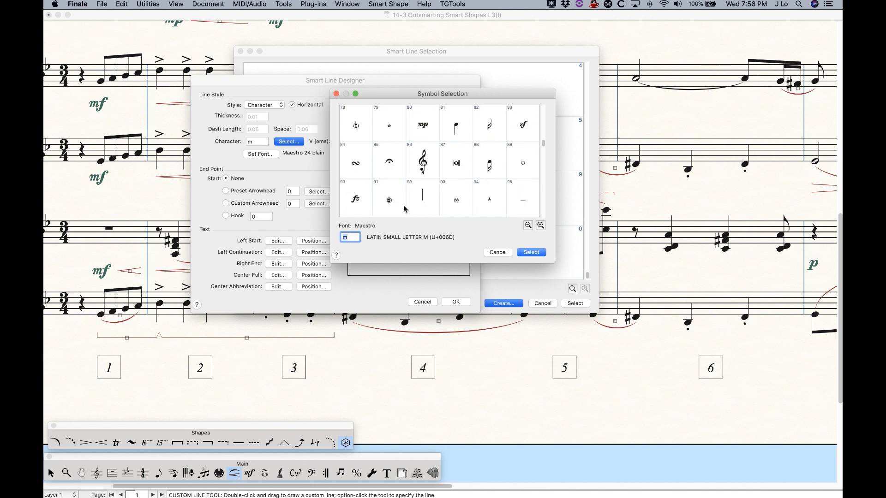
pyautogui.scroll(-7, 375, 212)
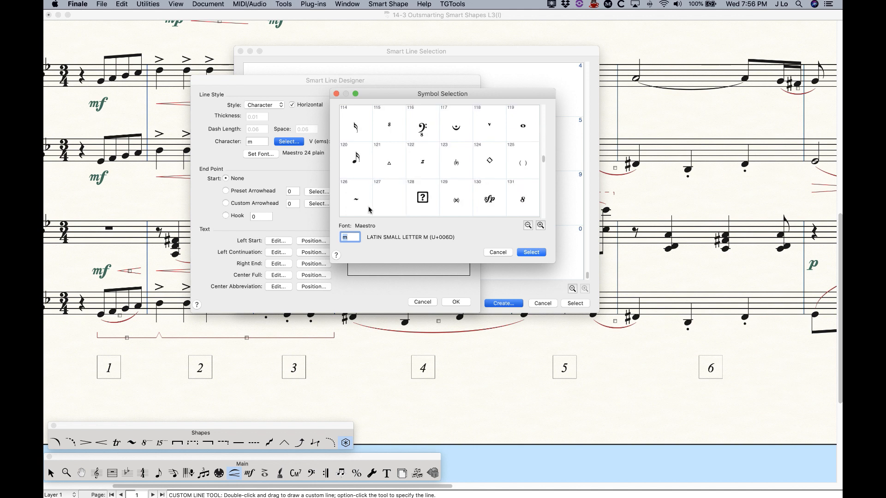
pyautogui.click(360, 205)
pyautogui.click(530, 252)
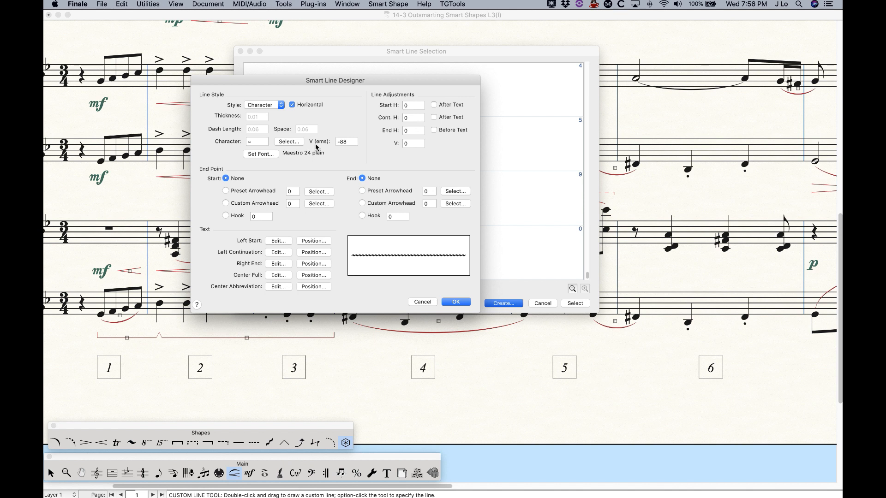
# Step: Try a vertical character offset of 88 ems on the line, and restore it to -88
pyautogui.click(350, 143)
pyautogui.moveTo(340, 143); pyautogui.dragTo(333, 143)
pyautogui.press('BackSpace')
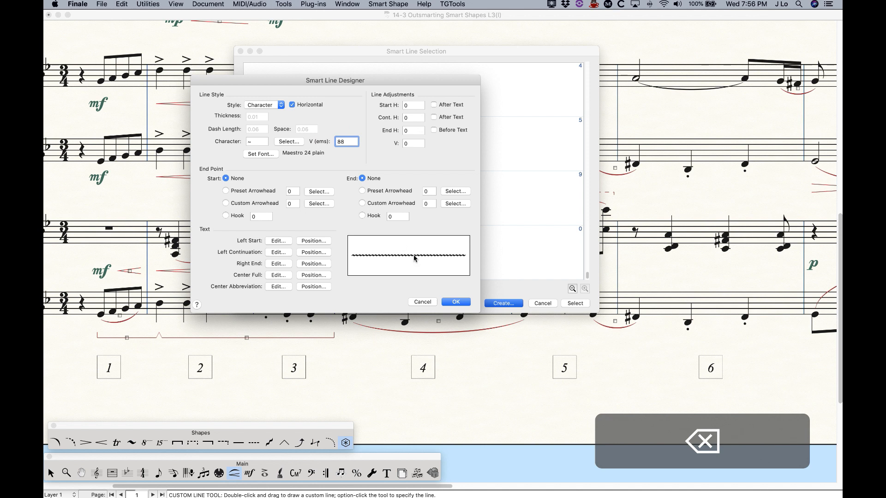
pyautogui.click(418, 131)
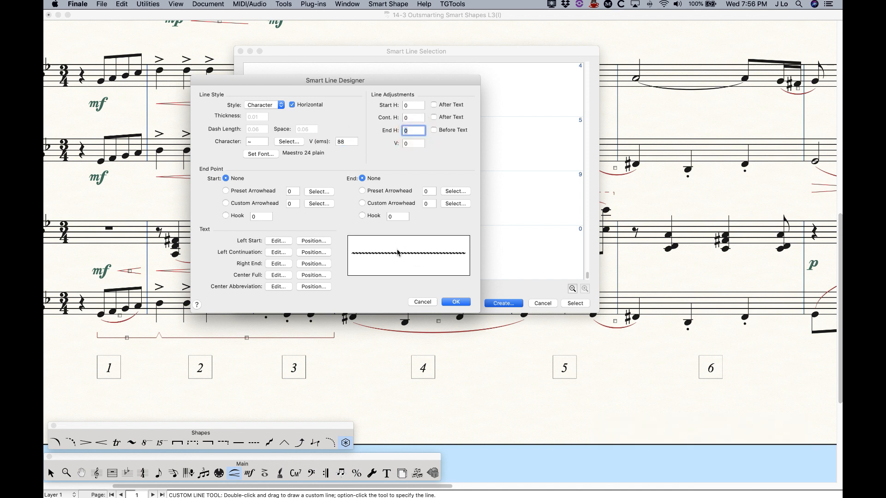
pyautogui.click(346, 142)
pyautogui.write('-')
pyautogui.click(414, 131)
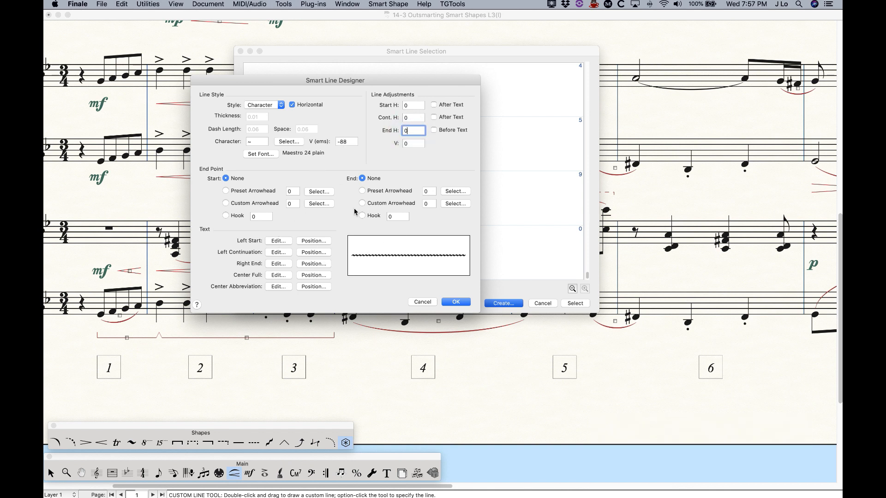
# Step: Change the line style to Solid and give its start the first preset arrowhead, the filled triangle
pyautogui.click(272, 105)
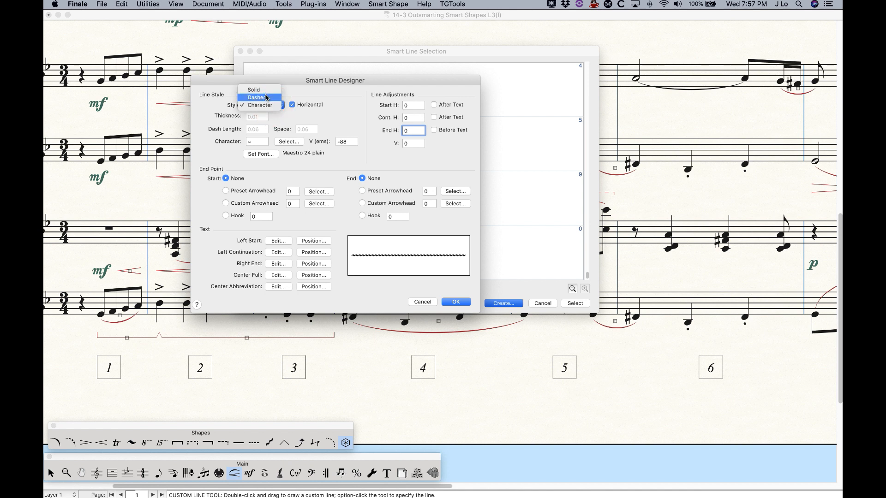
pyautogui.click(263, 88)
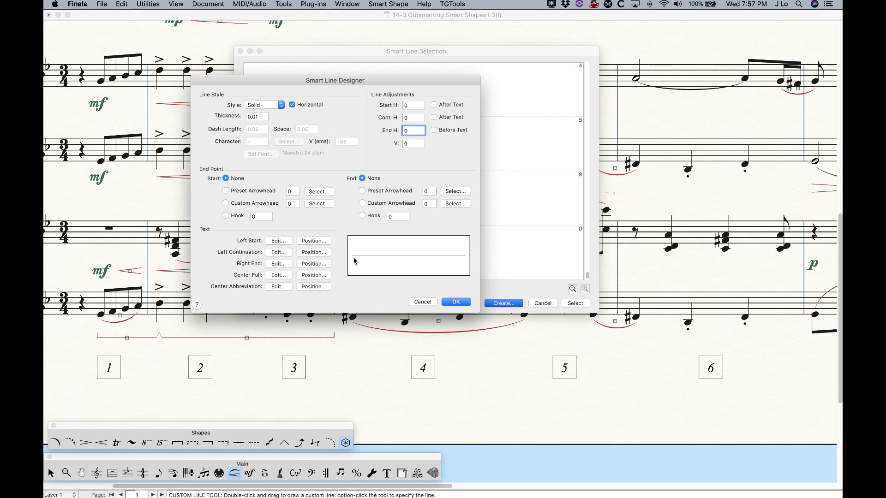
pyautogui.click(225, 190)
pyautogui.click(314, 192)
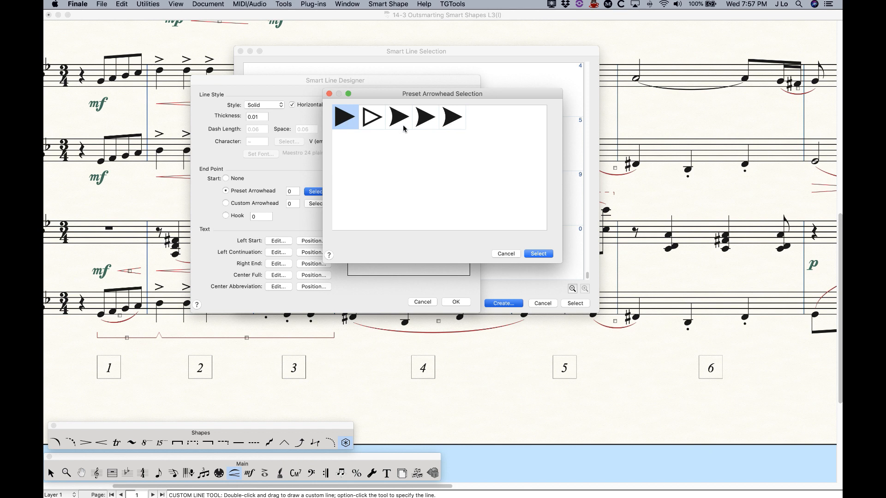
pyautogui.click(536, 255)
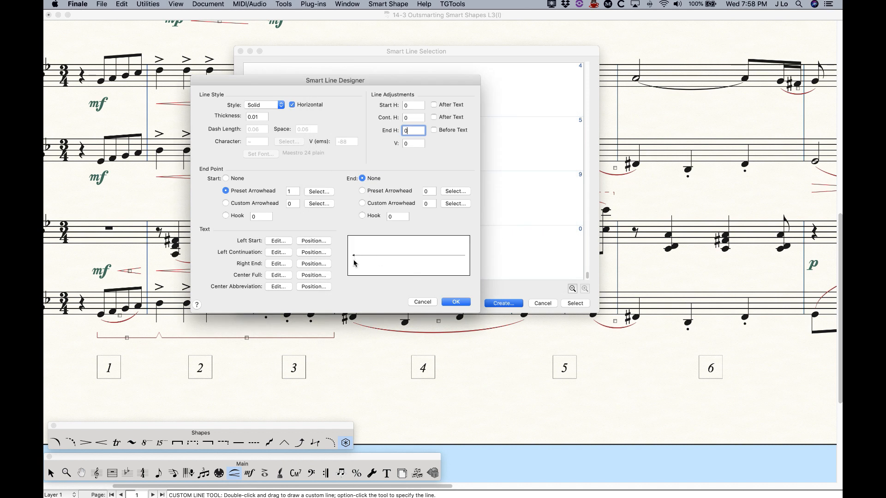
pyautogui.click(314, 193)
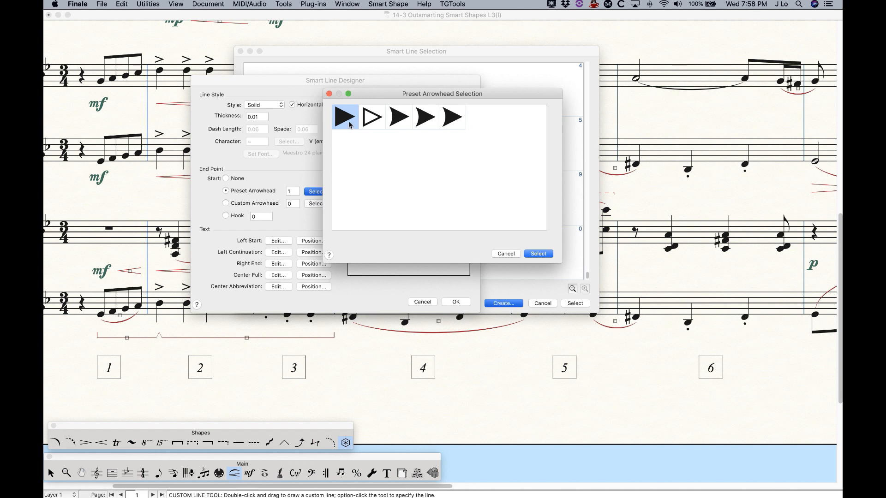
pyautogui.click(538, 254)
# Step: Switch the line's start to Custom Arrowhead and examine the available arrowheads and the Shape Designer for creating a new one
pyautogui.click(226, 203)
pyautogui.click(319, 204)
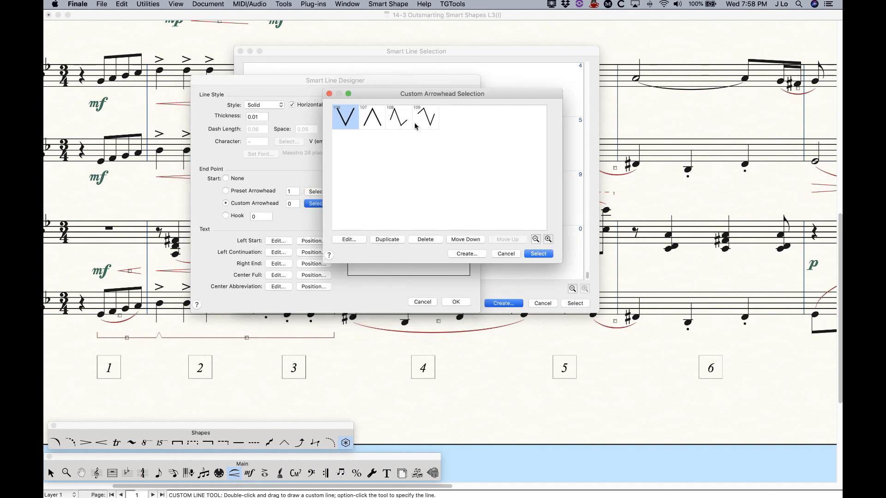
pyautogui.click(351, 121)
pyautogui.click(372, 119)
pyautogui.click(399, 123)
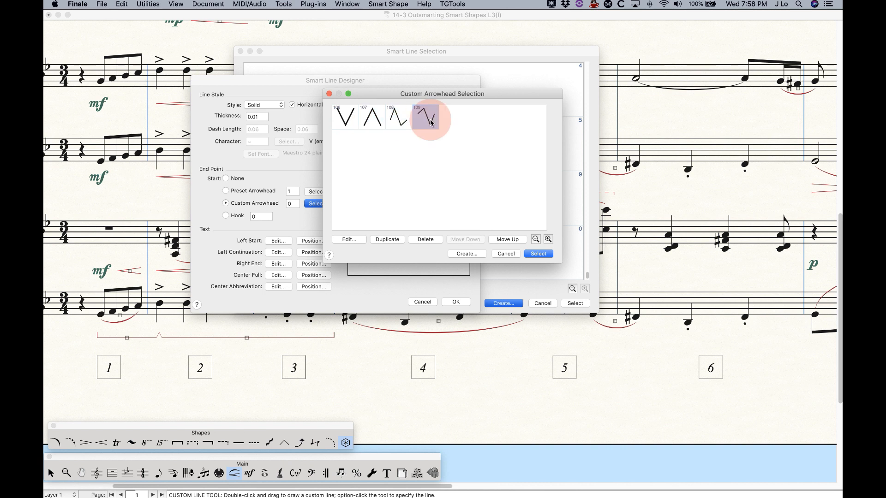
pyautogui.click(349, 121)
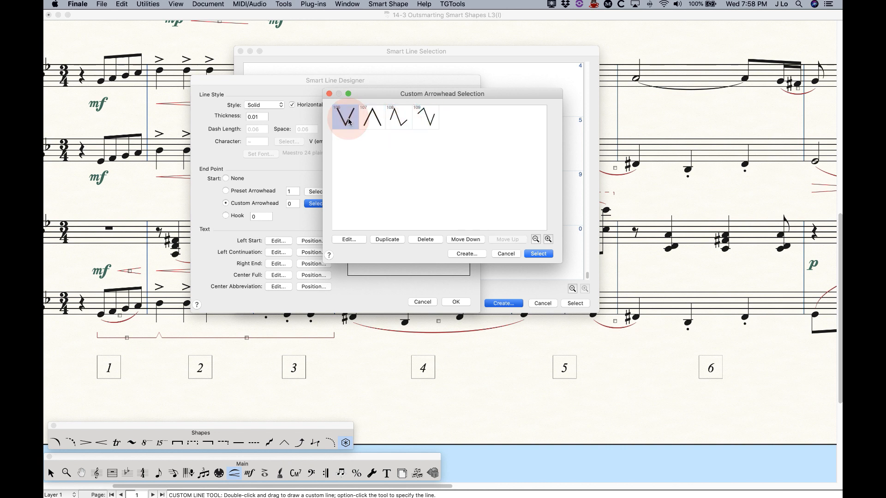
pyautogui.click(424, 121)
pyautogui.click(467, 254)
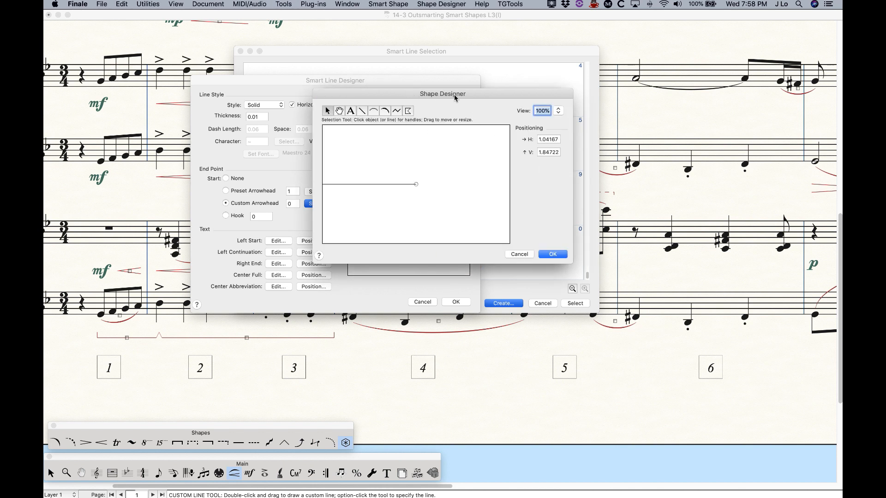
pyautogui.click(519, 254)
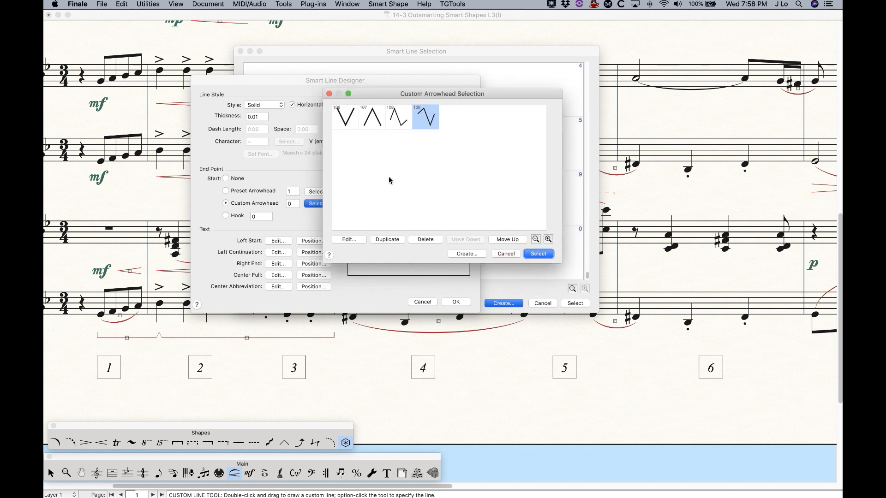
pyautogui.click(506, 254)
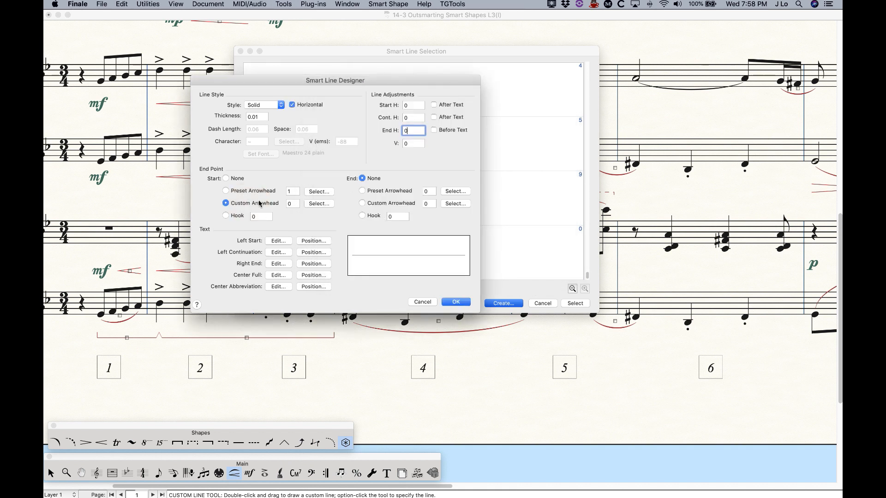
# Step: Change the line's start to a hook, trying a length of .2 and applying -.2
pyautogui.click(229, 218)
pyautogui.doubleClick(267, 217)
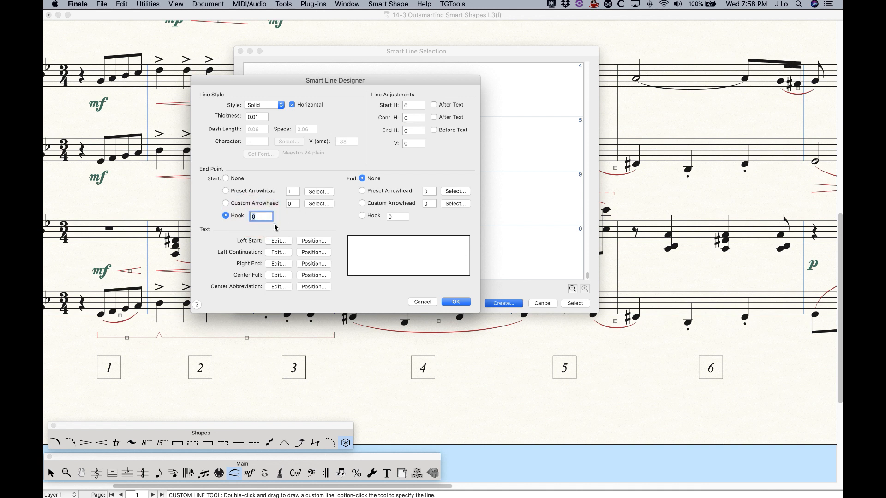
pyautogui.write('.2')
pyautogui.doubleClick(257, 217)
pyautogui.write('-')
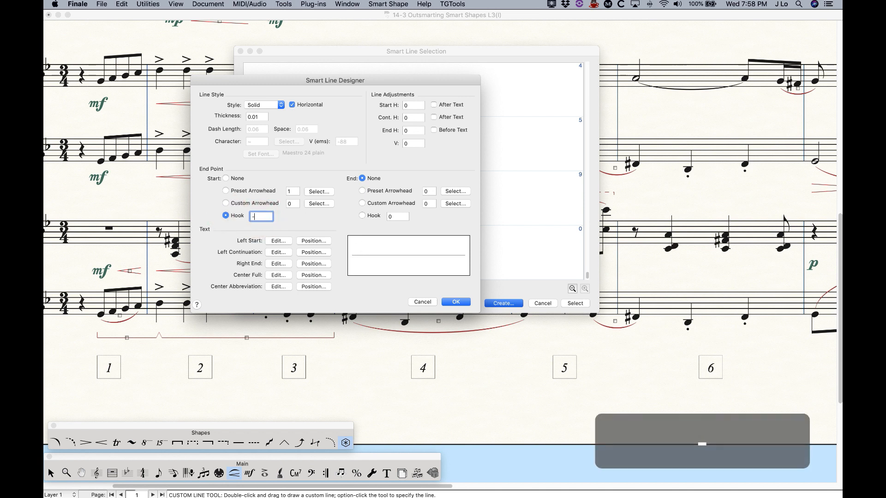
pyautogui.write('.2')
pyautogui.click(293, 203)
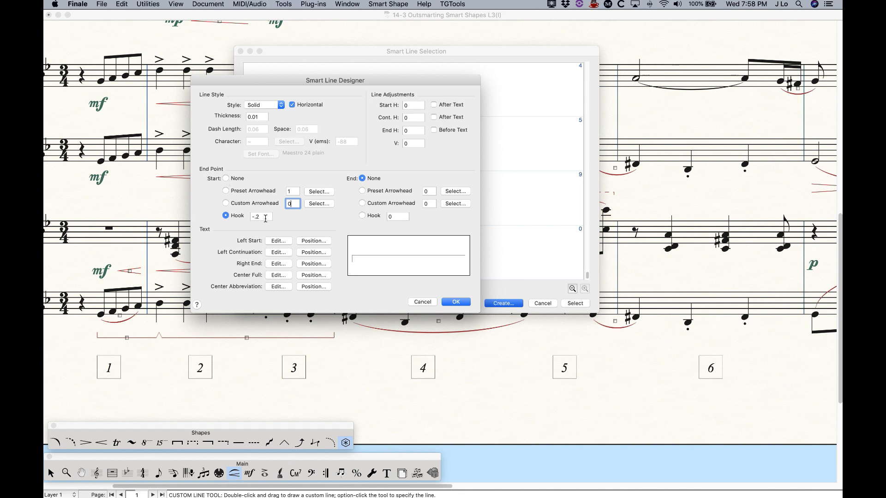
# Step: Set the start hook to .1 and add a matching .1 hook at the line's end
pyautogui.click(261, 217)
pyautogui.write('.')
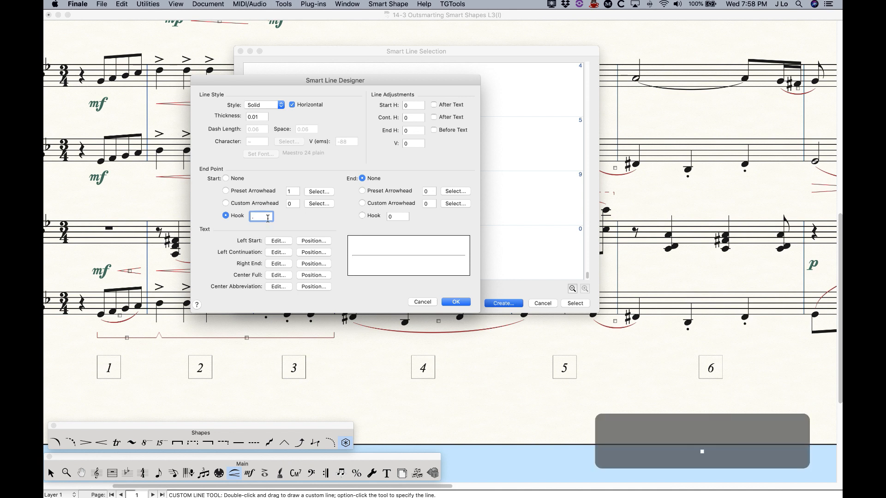
pyautogui.write('1')
pyautogui.click(373, 215)
pyautogui.click(373, 215)
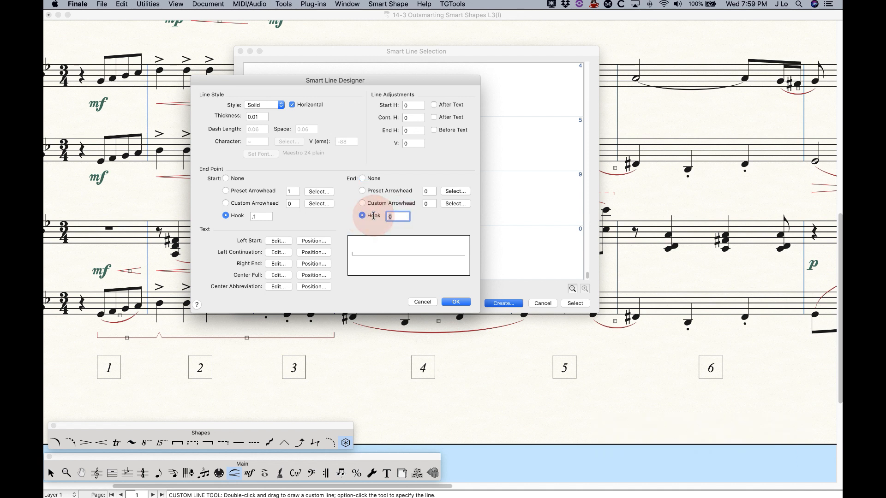
pyautogui.write('.1')
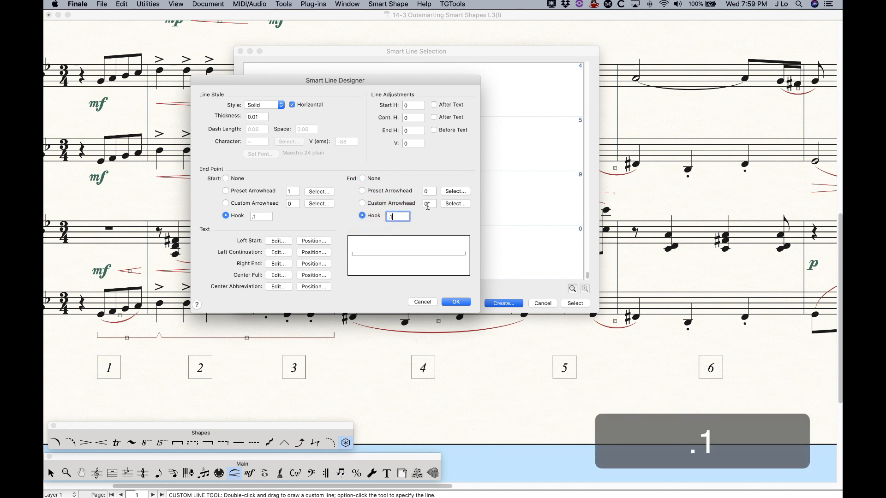
pyautogui.click(431, 204)
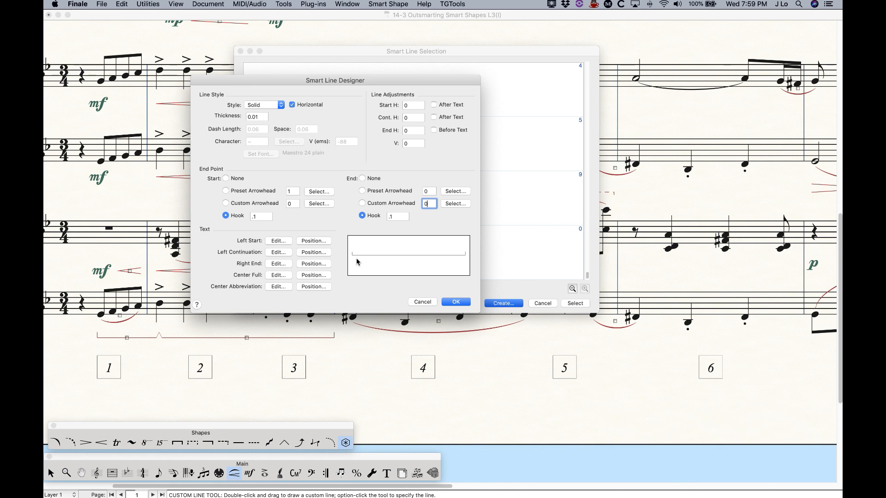
# Step: Save the new hooked line and select it as the Custom Line in Smart Shape Options
pyautogui.click(456, 302)
pyautogui.click(576, 304)
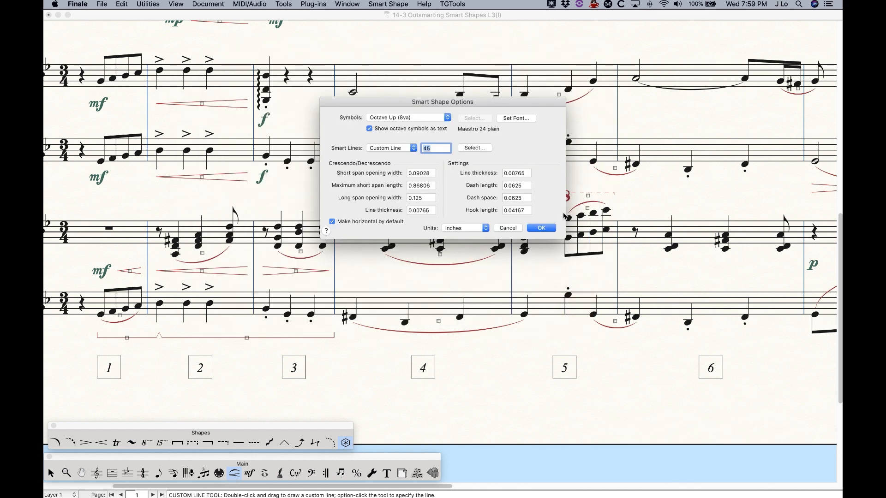
pyautogui.click(541, 229)
# Step: Draw double-ended brackets above and below the third staff in measure 6, and delete both
pyautogui.hscroll(5, 370, 346)
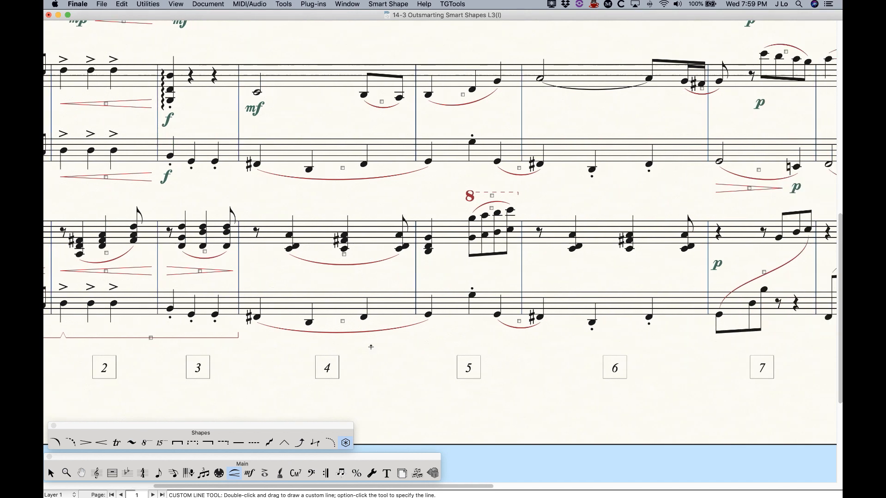
pyautogui.click(178, 444)
pyautogui.doubleClick(539, 210)
pyautogui.moveTo(572, 212); pyautogui.dragTo(646, 210)
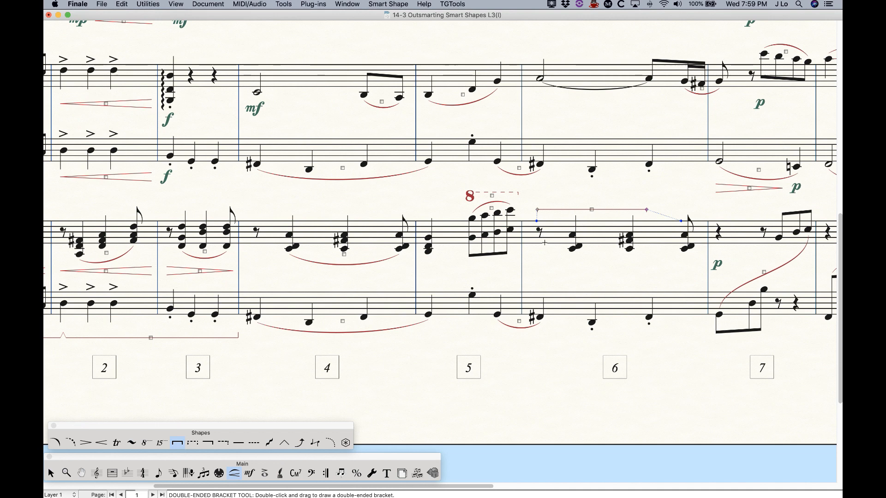
pyautogui.doubleClick(538, 260)
pyautogui.moveTo(538, 260); pyautogui.dragTo(653, 271)
pyautogui.click(660, 271)
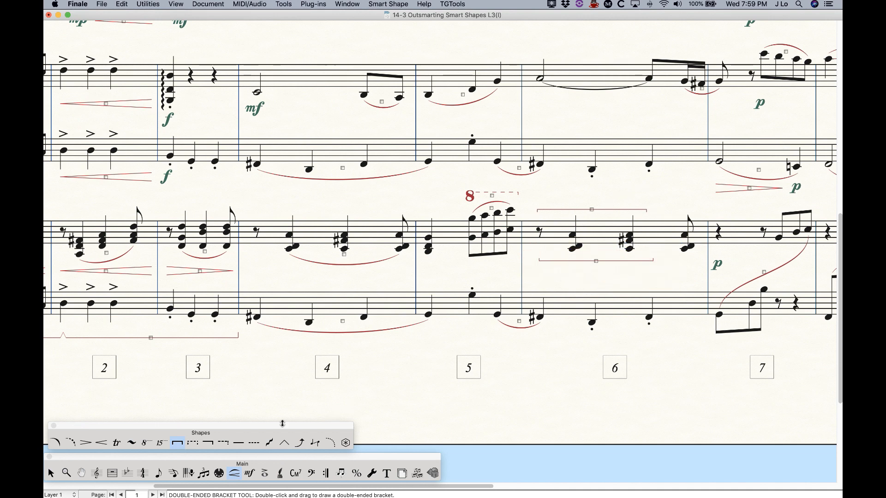
pyautogui.moveTo(603, 192); pyautogui.dragTo(584, 286)
pyautogui.press('BackSpace')
# Step: Draw the custom line twice in measure 6, once above and once below the third staff
pyautogui.click(345, 443)
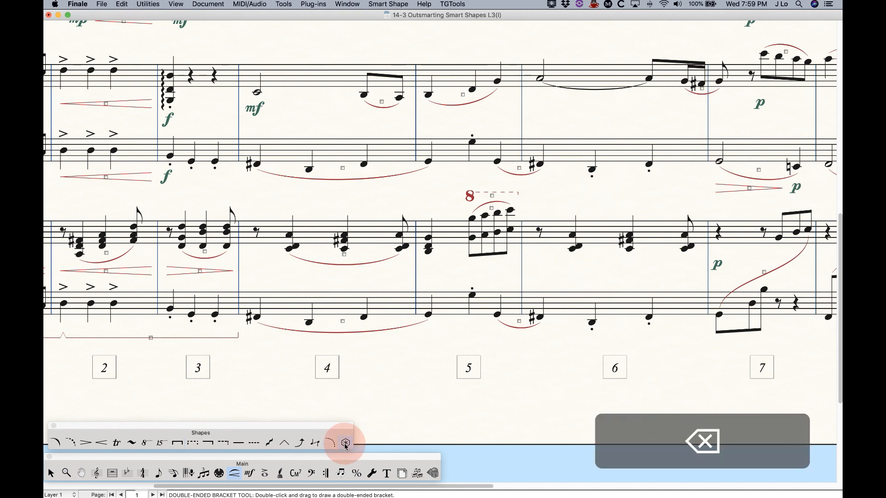
pyautogui.click(535, 214)
pyautogui.moveTo(536, 213); pyautogui.dragTo(672, 214)
pyautogui.moveTo(603, 214); pyautogui.dragTo(603, 212)
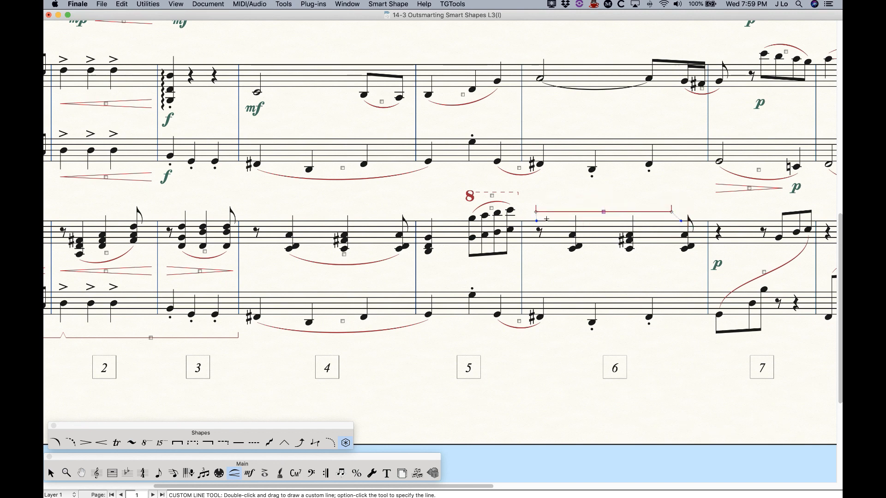
pyautogui.click(538, 267)
pyautogui.moveTo(538, 267); pyautogui.dragTo(674, 267)
pyautogui.click(598, 203)
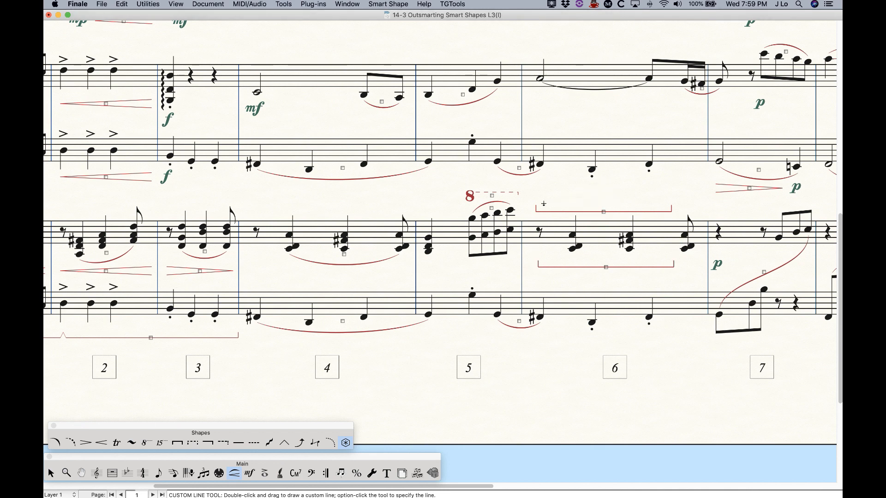
# Step: Turn off Make Horizontal for the upper custom line in measure 6 and rotate it into a short vertical bracket
pyautogui.rightClick(604, 213)
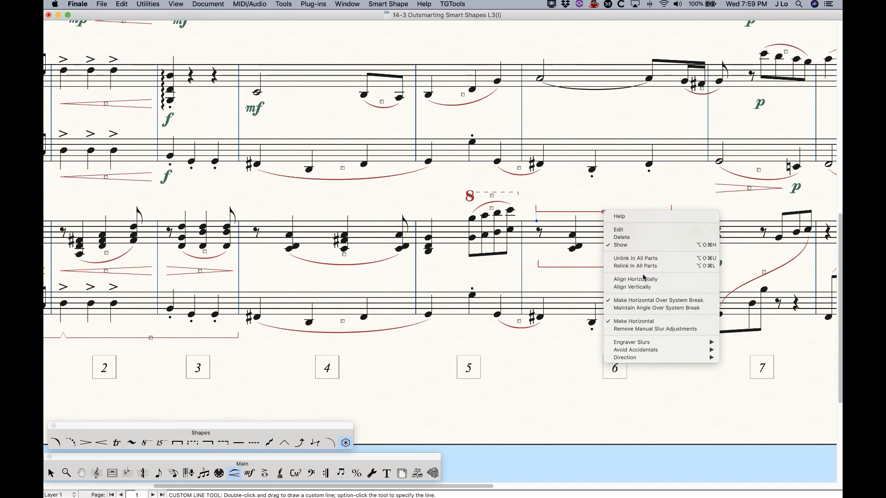
pyautogui.click(647, 322)
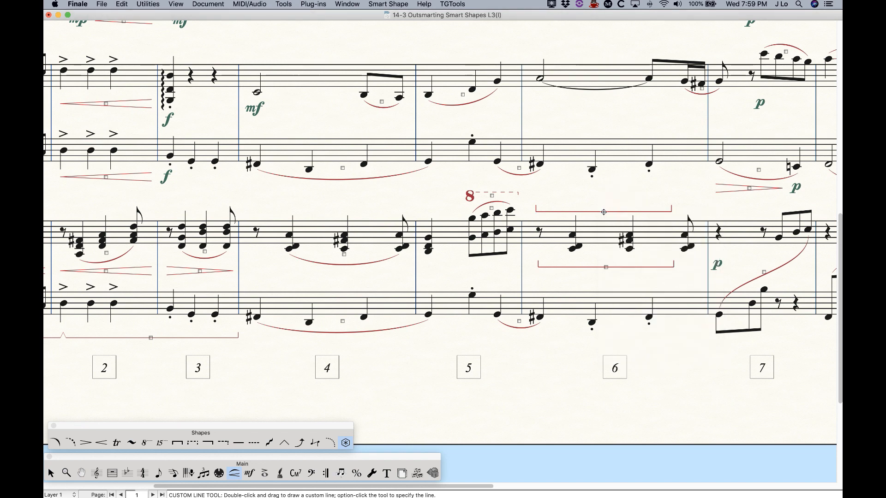
pyautogui.moveTo(671, 212); pyautogui.dragTo(541, 187)
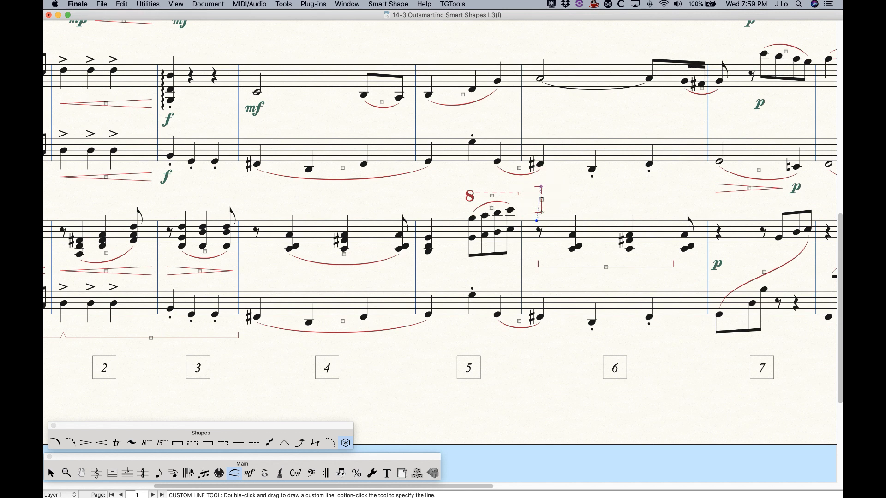
# Step: Draw a double-ended bracket above measure 4 of the third staff, turn off Make Horizontal and slant it upward
pyautogui.click(177, 442)
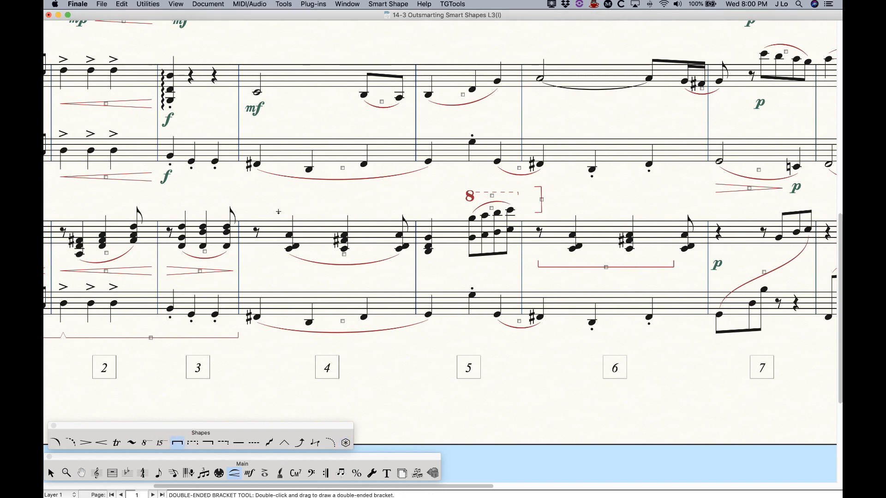
pyautogui.moveTo(279, 212)
pyautogui.mouseDown()
pyautogui.moveTo(332, 207)
pyautogui.moveTo(396, 222)
pyautogui.mouseUp()
pyautogui.rightClick(331, 207)
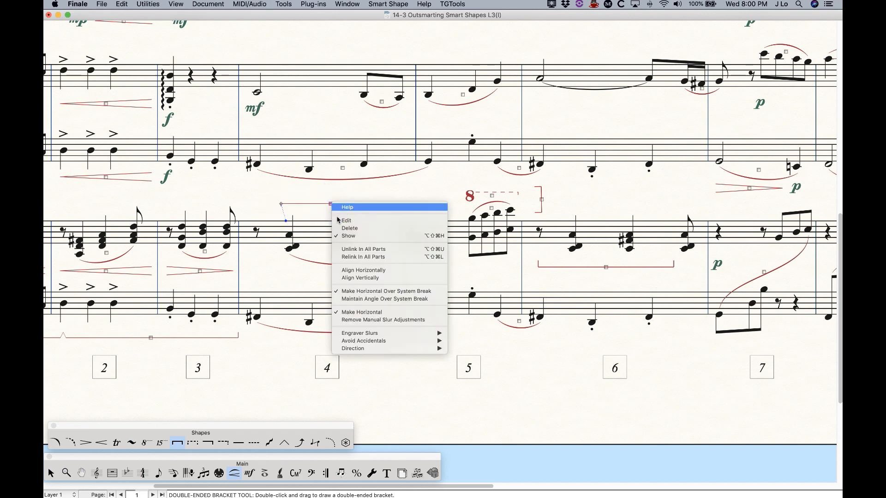
pyautogui.click(366, 312)
pyautogui.moveTo(381, 203); pyautogui.dragTo(304, 185)
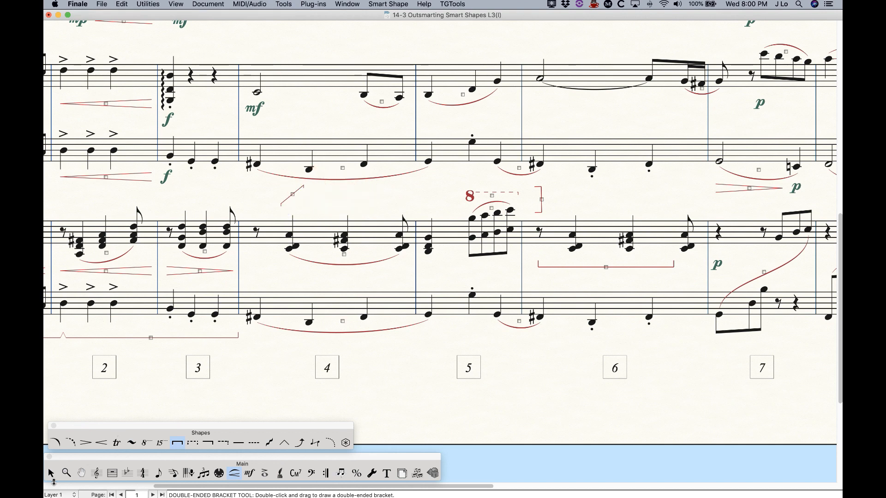
# Step: Examine up close how the hooks differ between the slanted bracket in measure 4 and the vertical custom line in measure 6
pyautogui.click(51, 473)
pyautogui.click(310, 223)
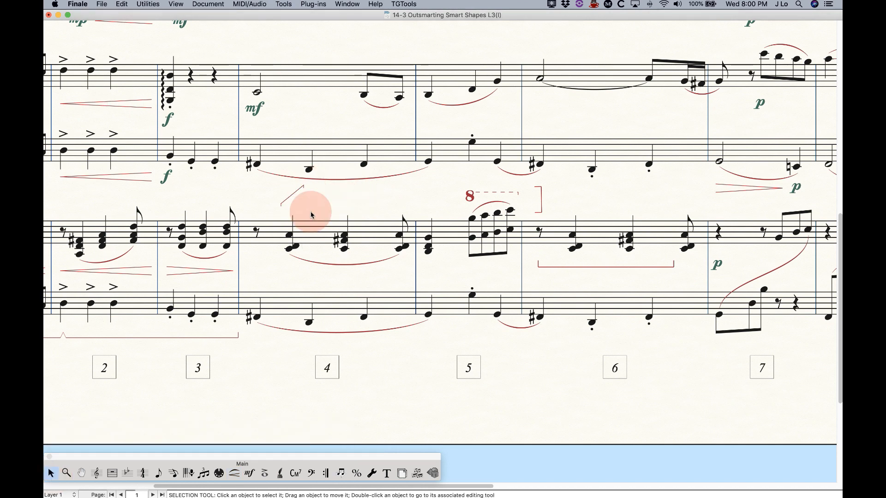
pyautogui.press('super+equal')
pyautogui.press('super+equal')
pyautogui.scroll(-3, 423, 325)
pyautogui.hscroll(8, 424, 325)
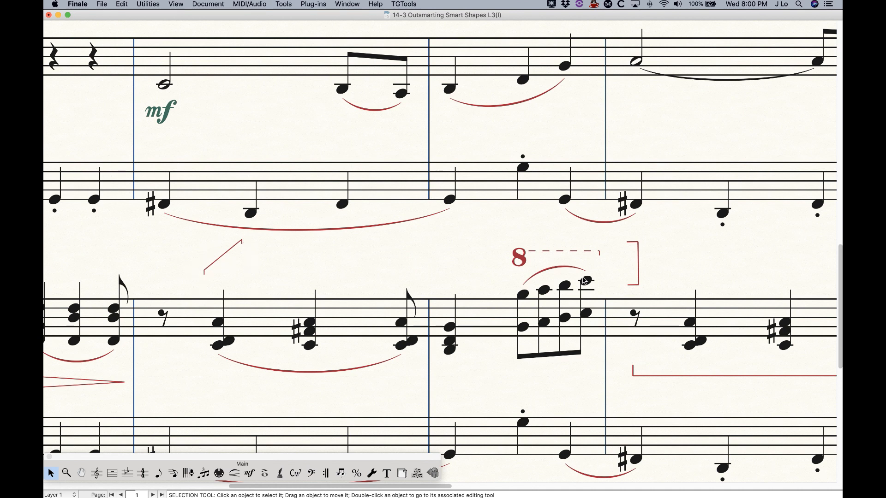
pyautogui.hscroll(3, 563, 225)
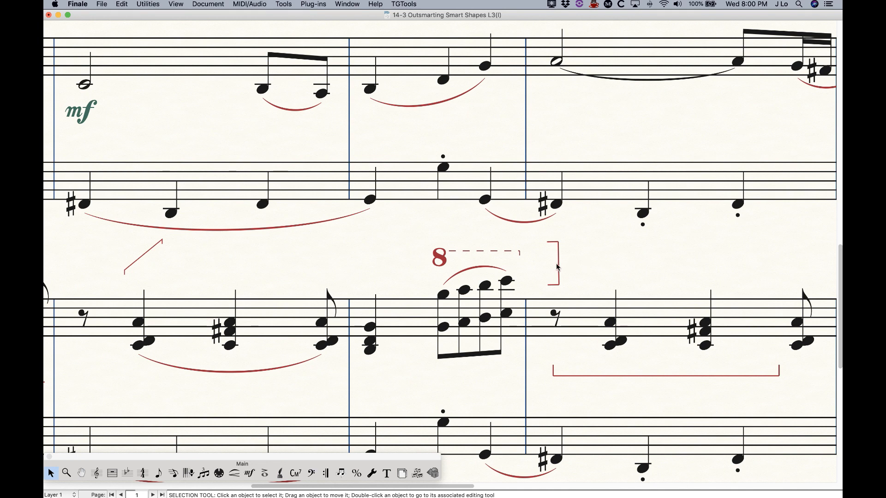
# Step: Place the vertical custom line before the first chord of measure 6 as a bracket facing and spanning the chord
pyautogui.moveTo(557, 267); pyautogui.dragTo(562, 279)
pyautogui.doubleClick(556, 272)
pyautogui.click(559, 263)
pyautogui.moveTo(560, 244); pyautogui.dragTo(589, 333)
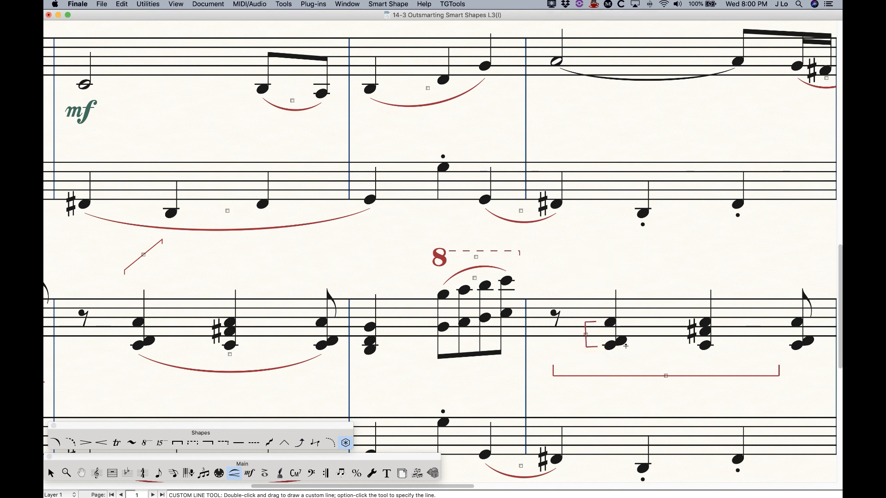
pyautogui.doubleClick(584, 335)
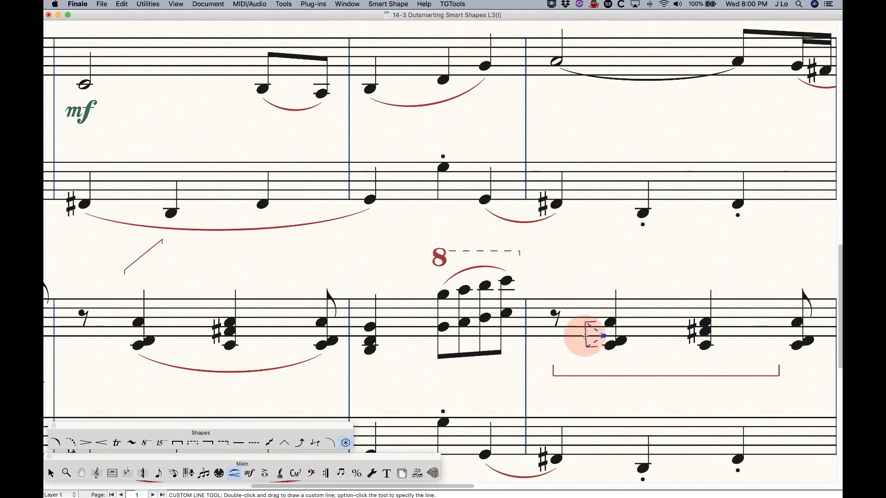
pyautogui.moveTo(586, 348); pyautogui.dragTo(585, 308)
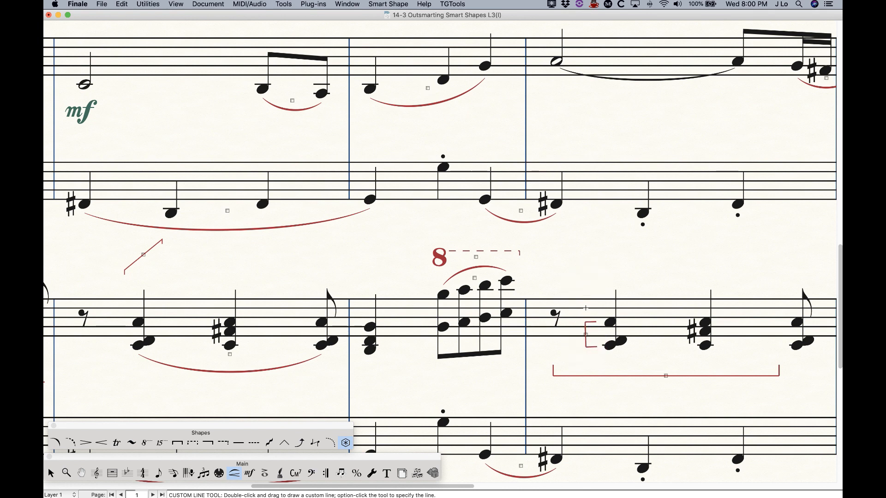
# Step: Edit the custom bracket line in the Smart Line Designer, setting its start to None and its end hook to -.05
pyautogui.click(383, 4)
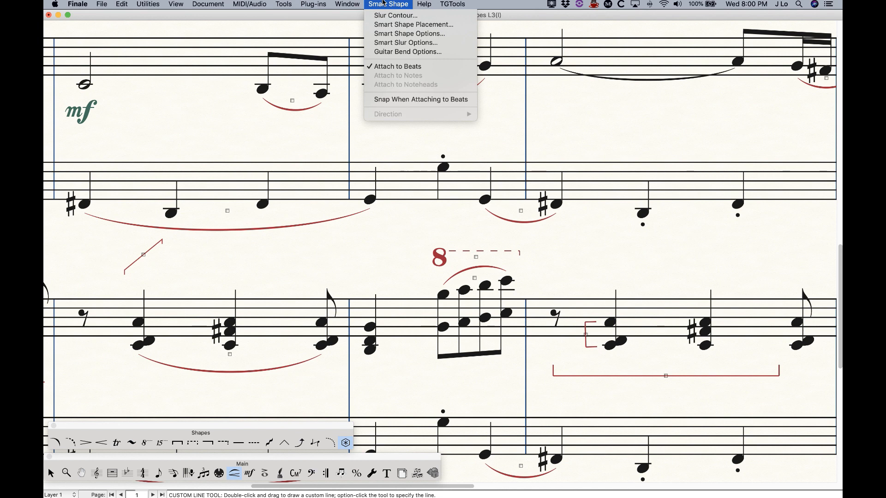
pyautogui.click(396, 37)
pyautogui.click(399, 149)
pyautogui.click(398, 165)
pyautogui.click(474, 148)
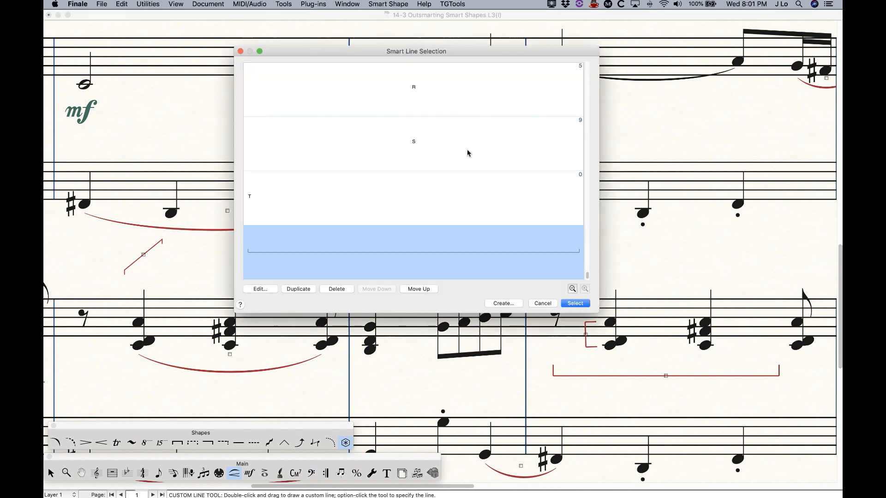
pyautogui.click(260, 289)
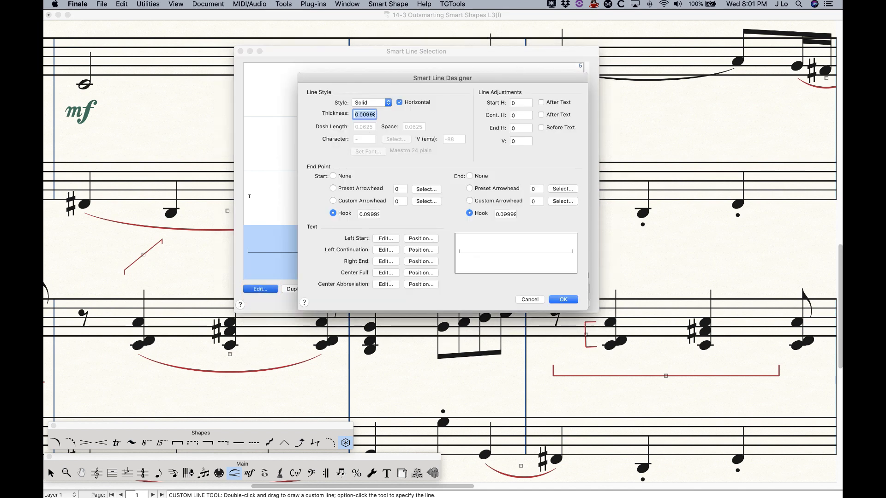
pyautogui.click(333, 177)
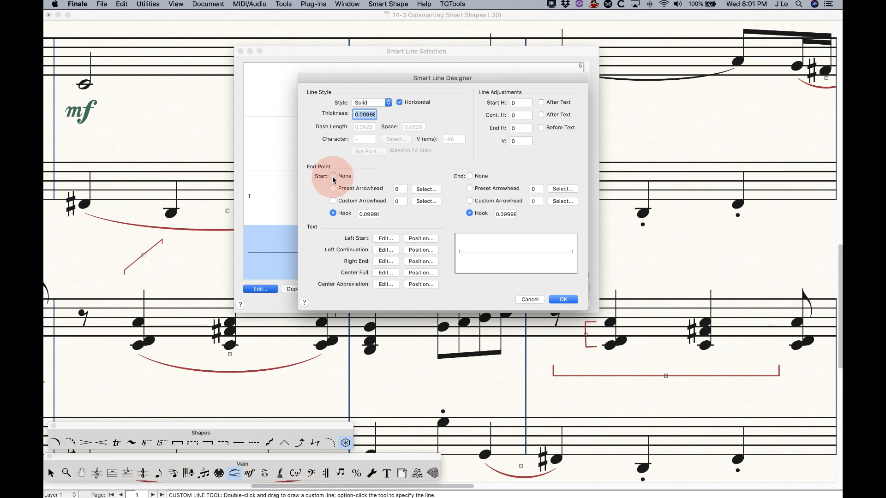
pyautogui.click(496, 216)
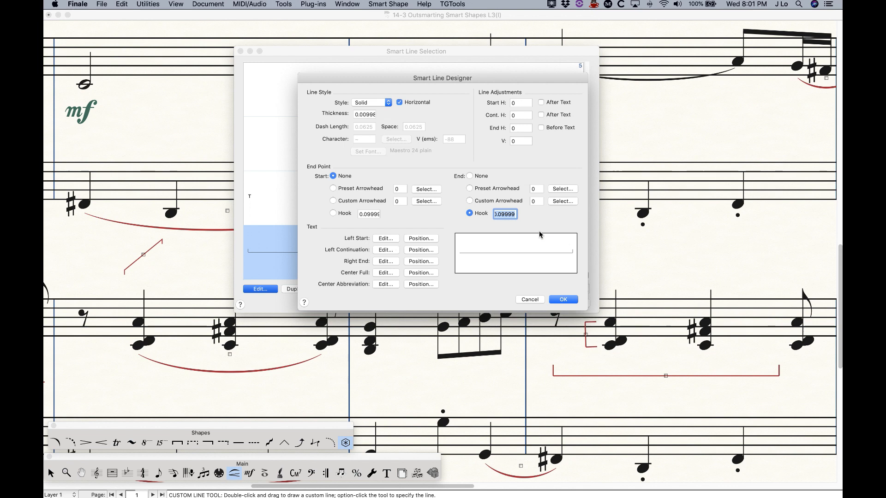
pyautogui.write('-.05')
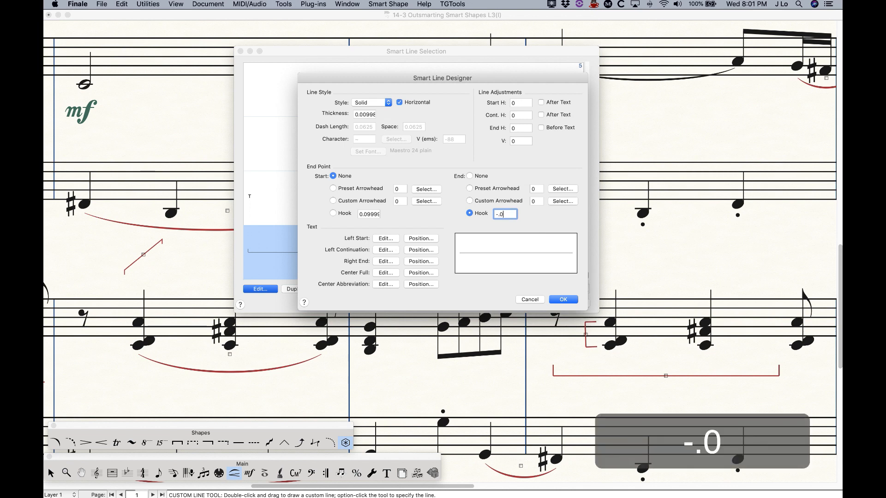
pyautogui.hotkey('shift', 'Tab')
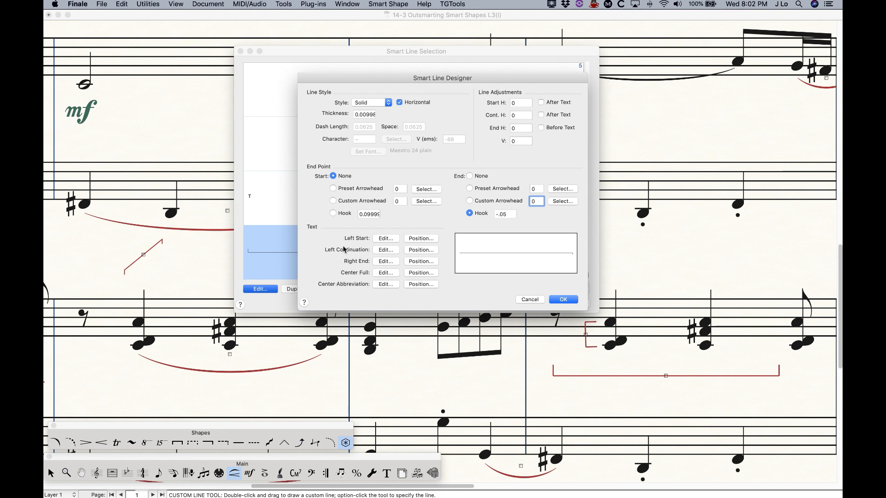
# Step: Look through the text editors for Left Start, Left Continuation, Right End, Center Full and Center Abbreviation without entering anything
pyautogui.click(385, 239)
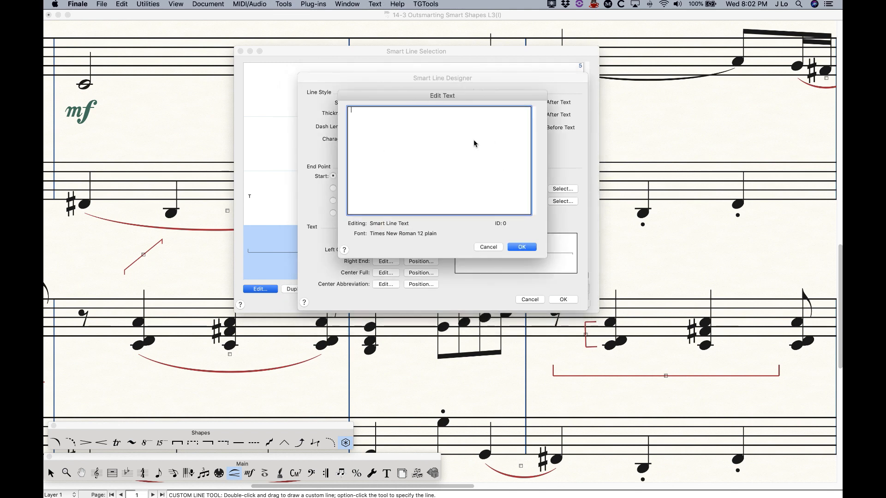
pyautogui.click(486, 246)
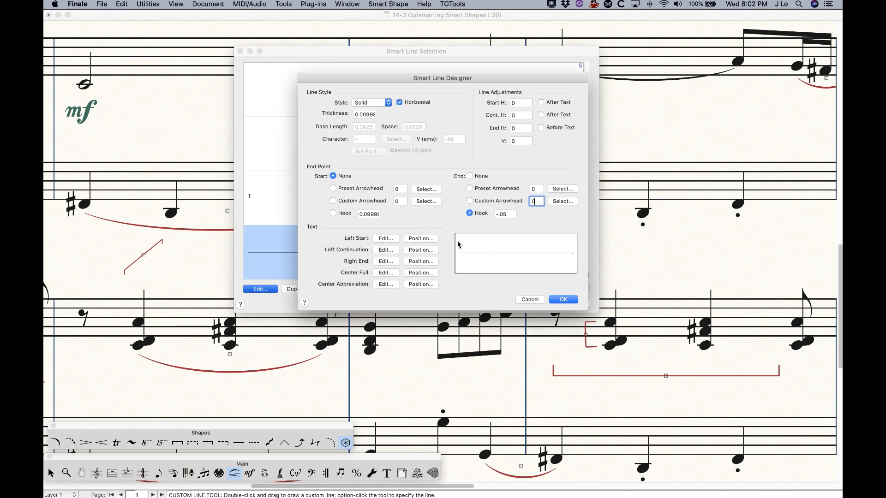
pyautogui.click(385, 250)
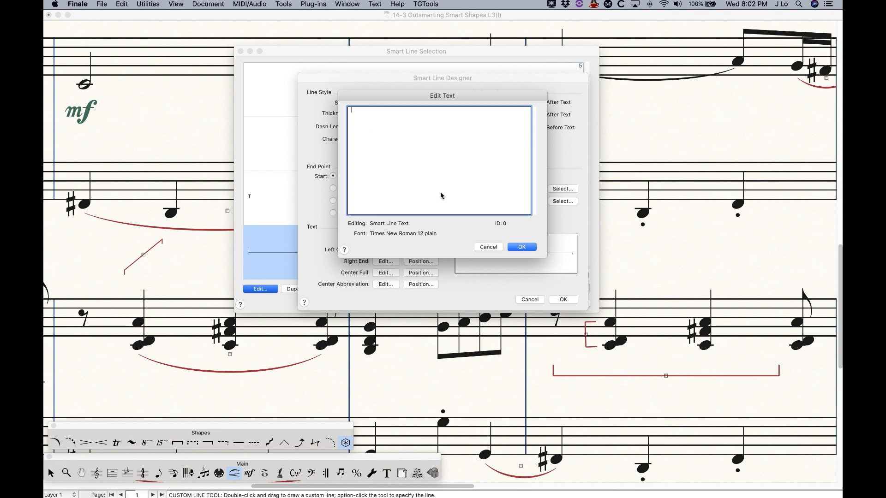
pyautogui.click(488, 248)
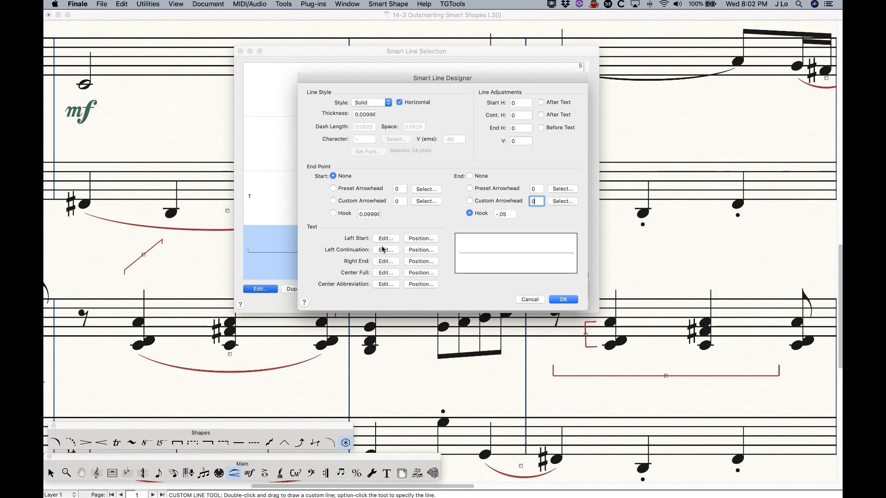
pyautogui.click(384, 262)
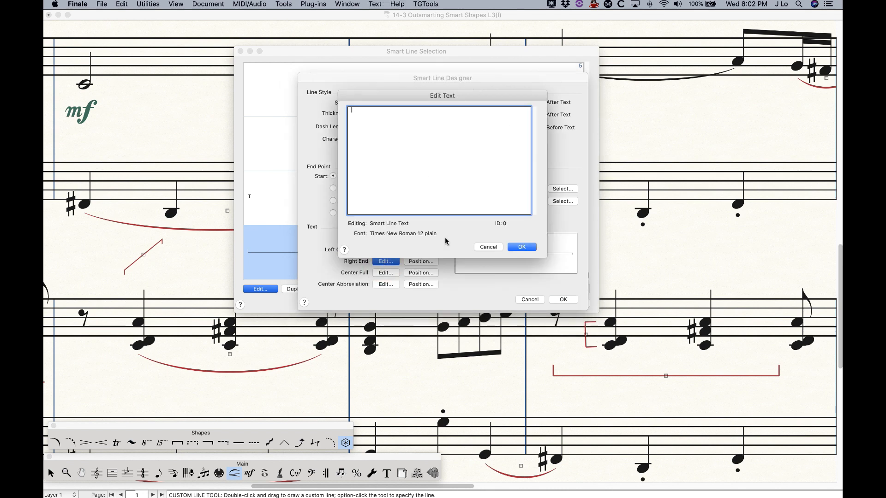
pyautogui.click(488, 247)
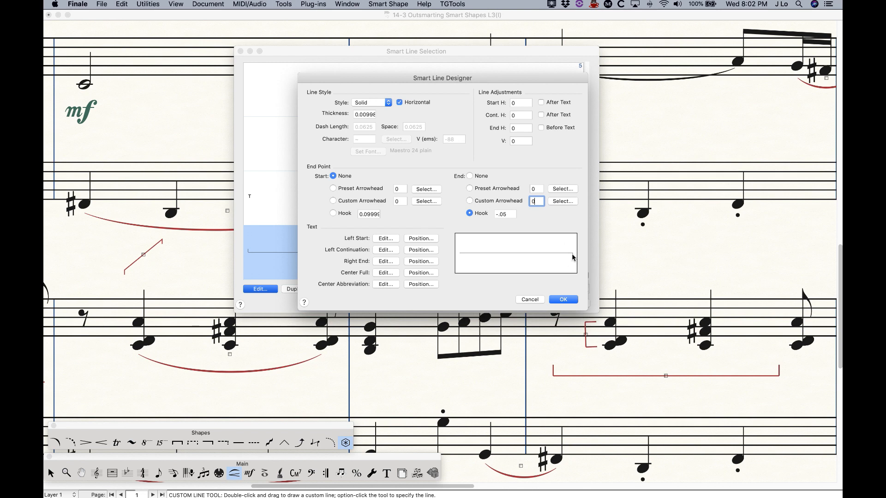
pyautogui.click(384, 273)
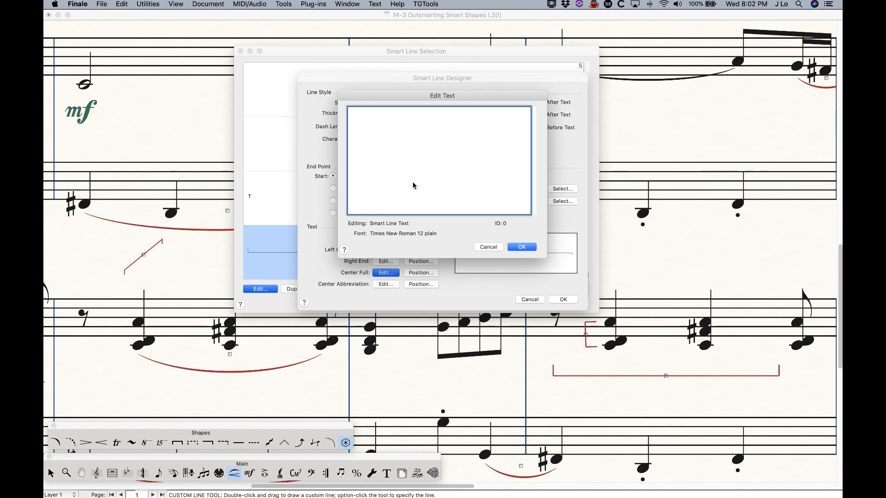
pyautogui.click(488, 247)
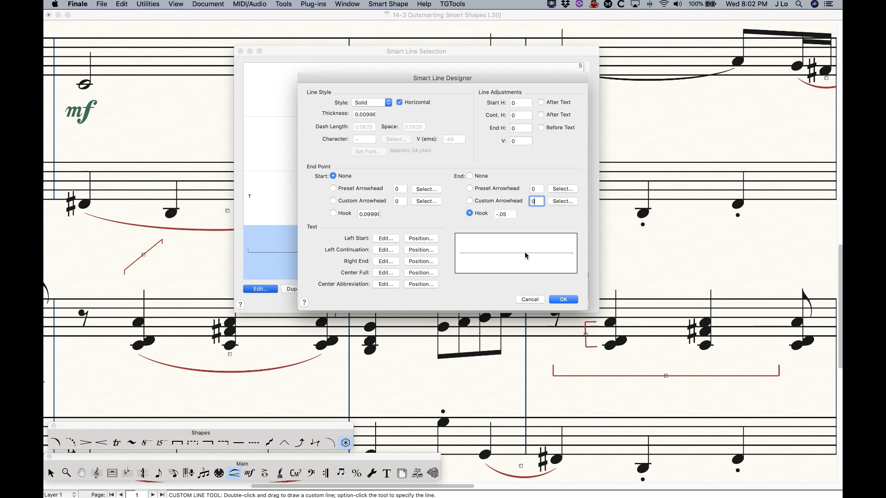
pyautogui.click(387, 284)
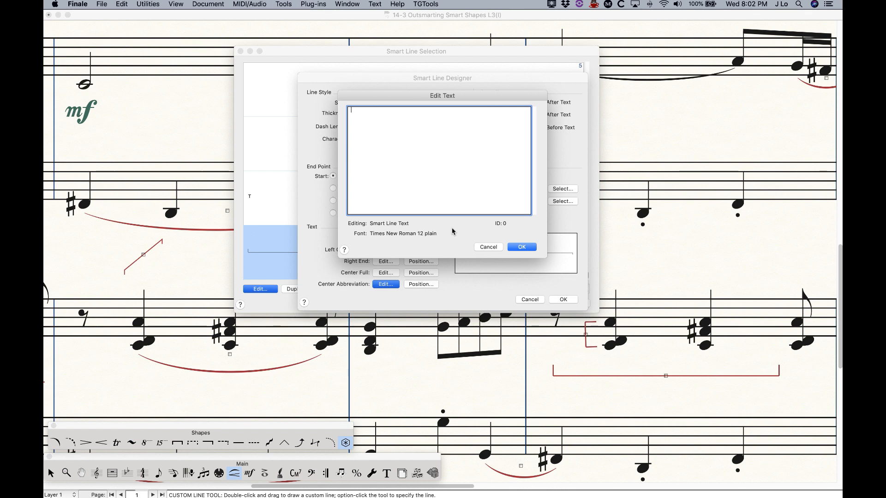
pyautogui.click(487, 247)
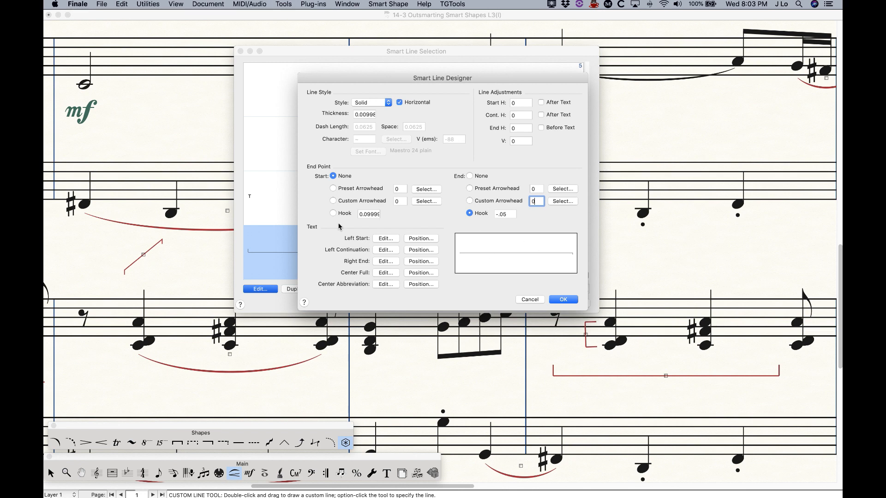
# Step: Enter "Play like you don't want to miss the 9:37 bus!" as the line's Left Start text, broken into two lines after "want"
pyautogui.click(381, 239)
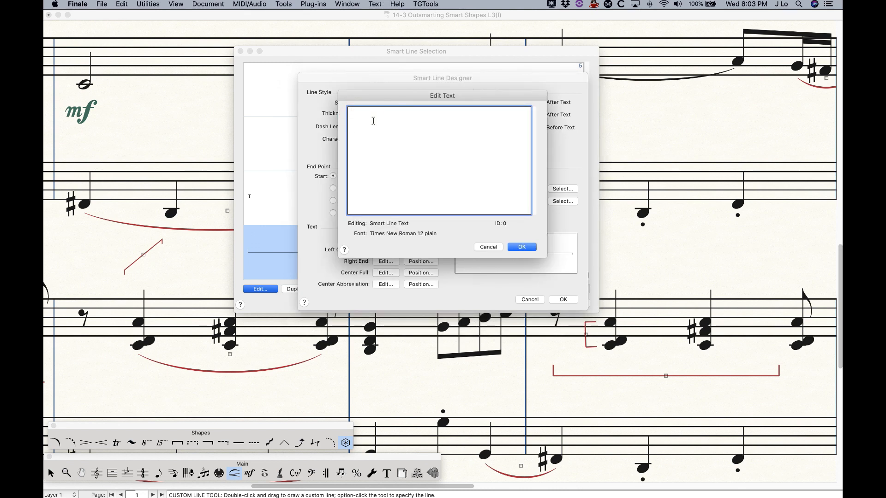
pyautogui.write("Play like you don't want to")
pyautogui.press('BackSpace')
pyautogui.press('BackSpace')
pyautogui.press('BackSpace')
pyautogui.press('Return')
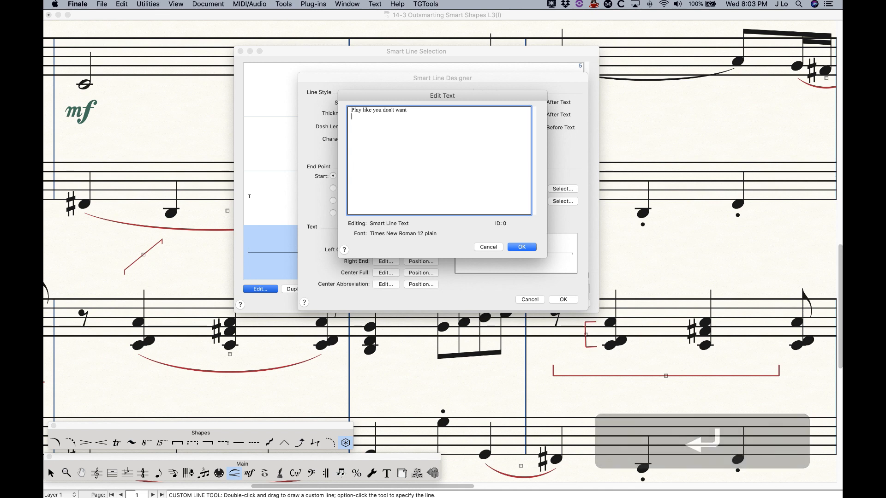
pyautogui.write('to ')
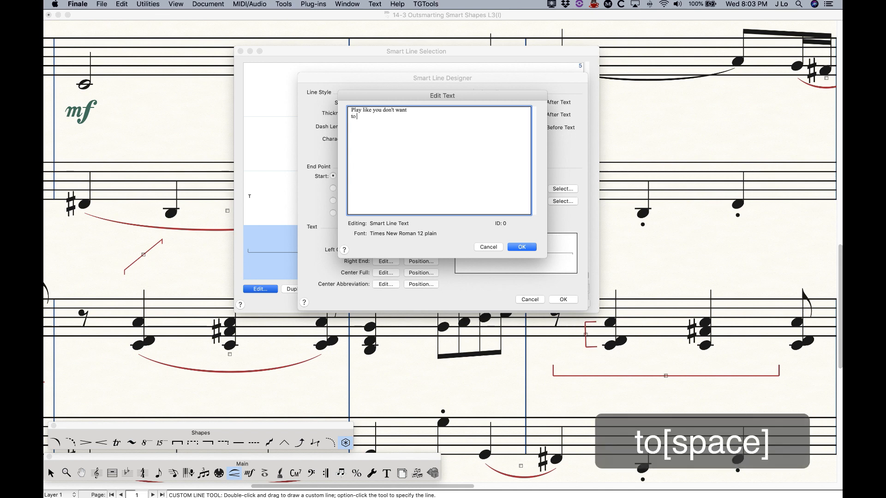
pyautogui.write('miss the 9')
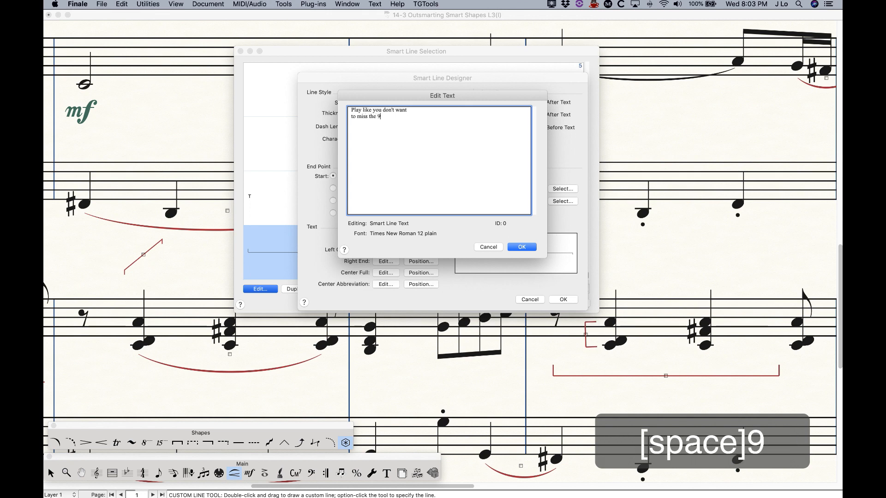
pyautogui.write(':37 b')
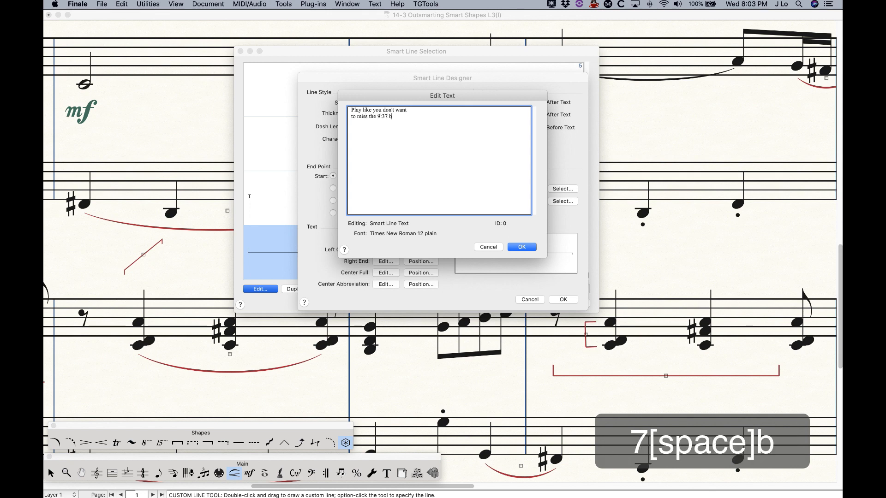
pyautogui.write('u!')
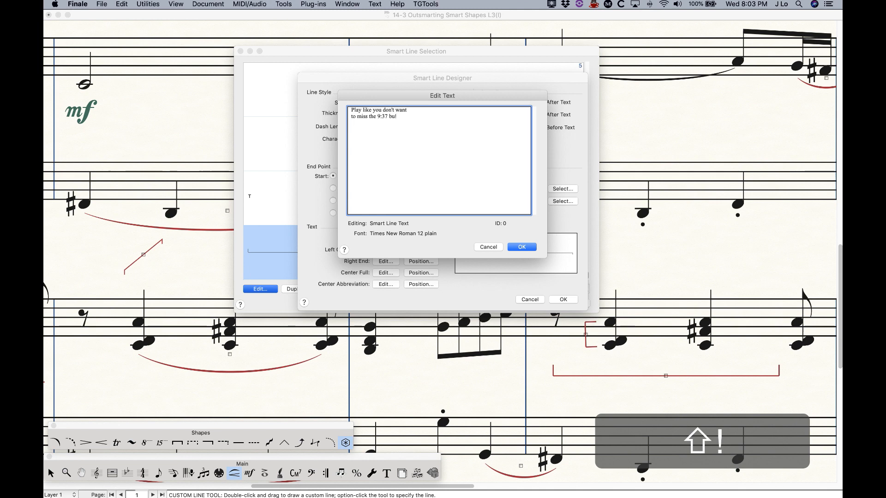
pyautogui.press('BackSpace')
pyautogui.write('s~!')
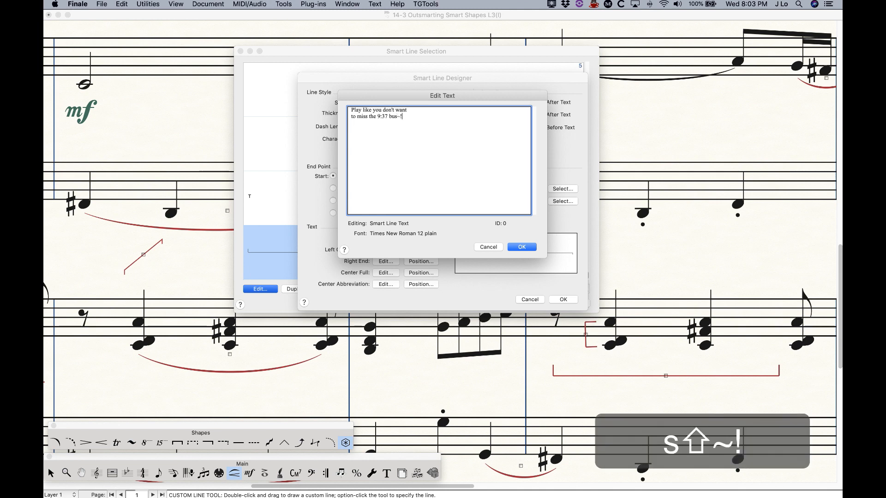
pyautogui.press('BackSpace')
pyautogui.press('BackSpace')
pyautogui.write('!')
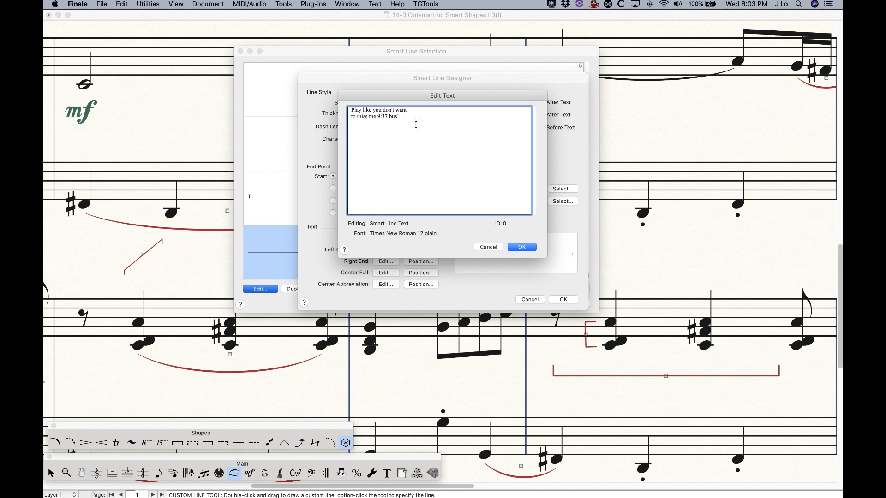
pyautogui.click(512, 248)
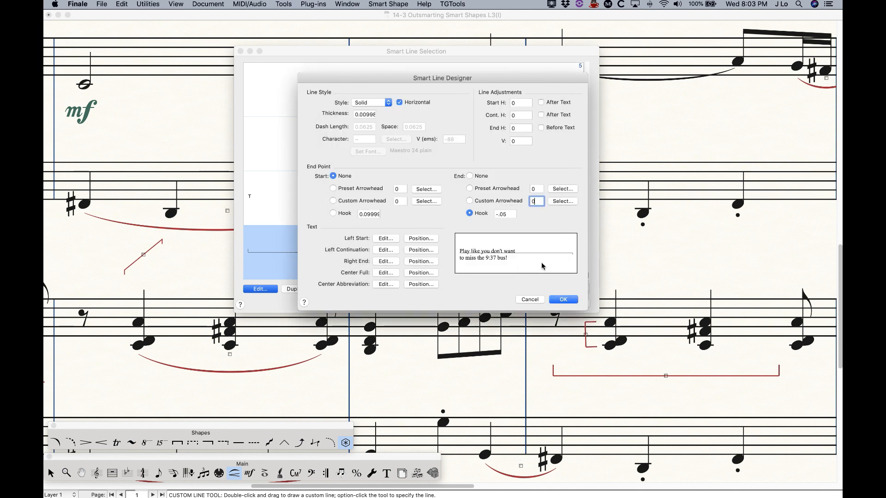
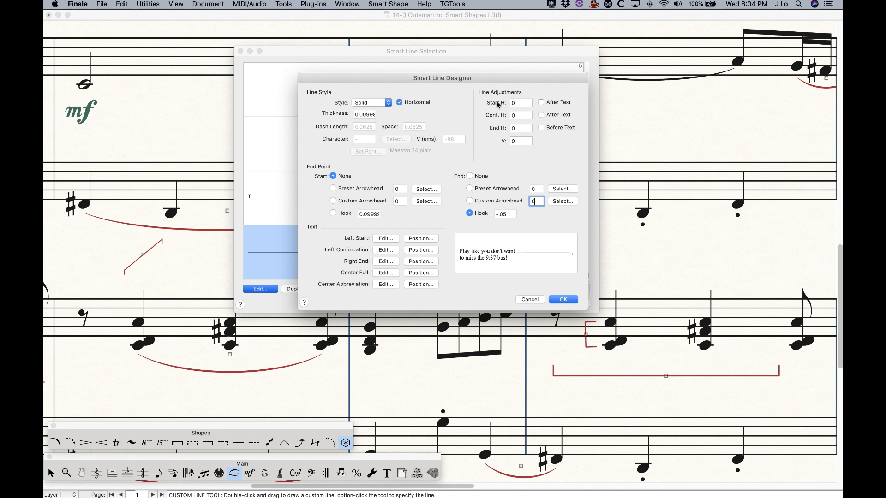
# Step: Start the line after its text with a Start H adjustment of .1 and a V adjustment of -.2, and accept the design
pyautogui.click(542, 103)
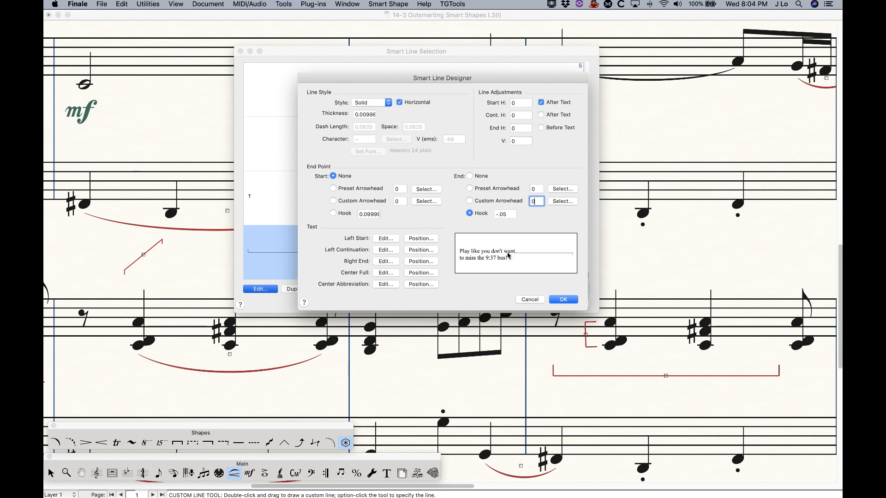
pyautogui.doubleClick(521, 103)
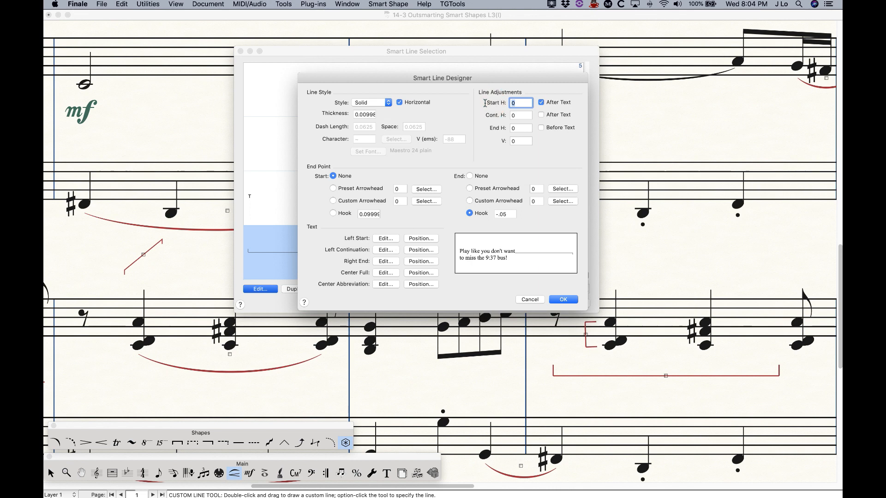
pyautogui.write('.1')
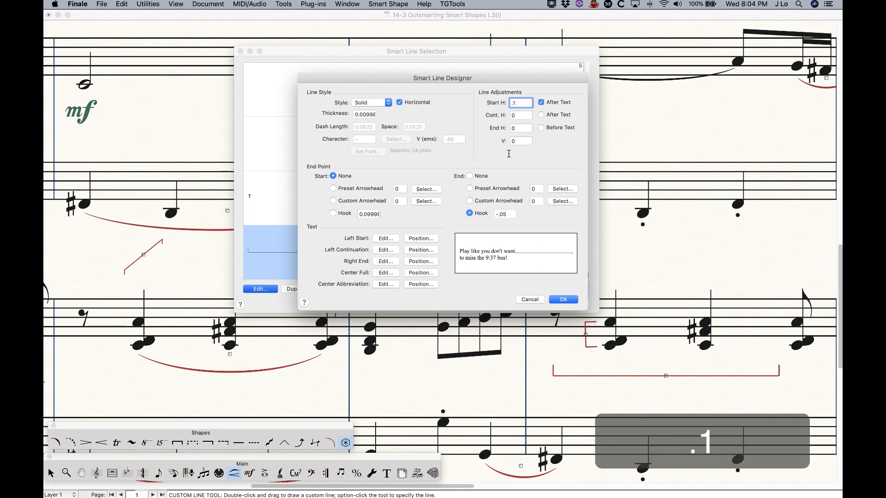
pyautogui.press('Tab')
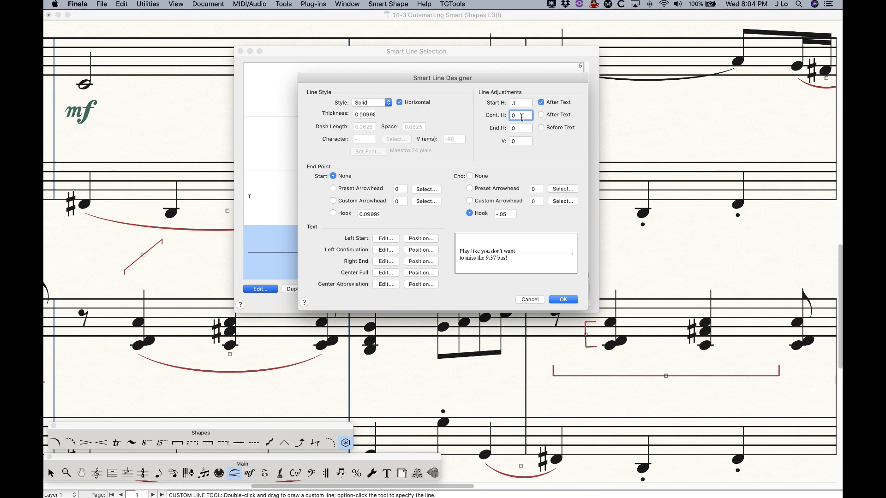
pyautogui.click(521, 142)
pyautogui.write('-.2')
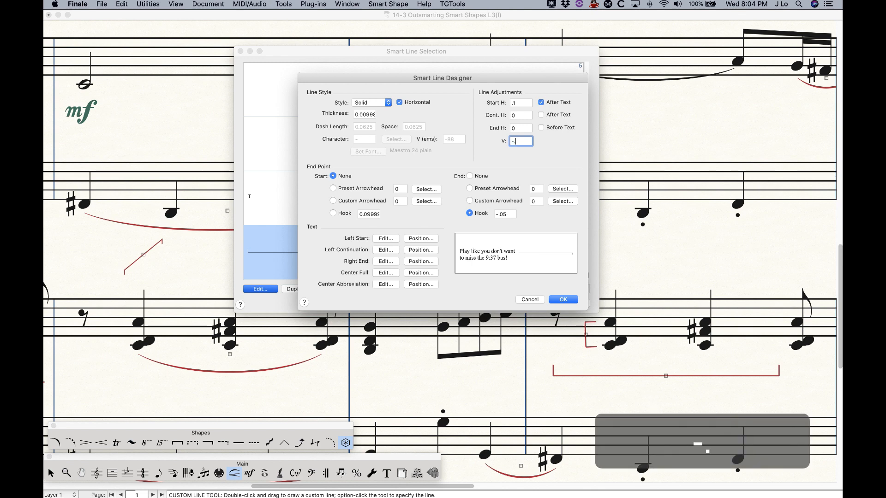
pyautogui.press('Return')
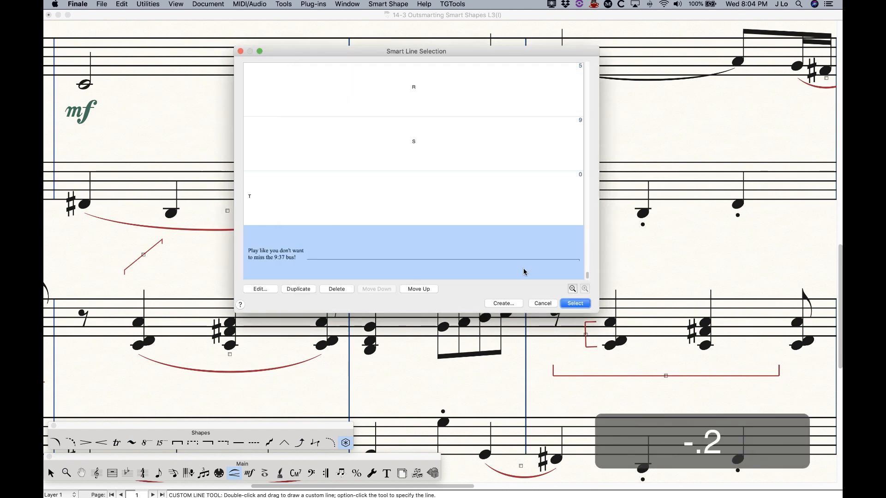
# Step: Reopen the 9:37 bus line for editing, try Start H at 0 and -.5, and set it to -.2
pyautogui.click(260, 289)
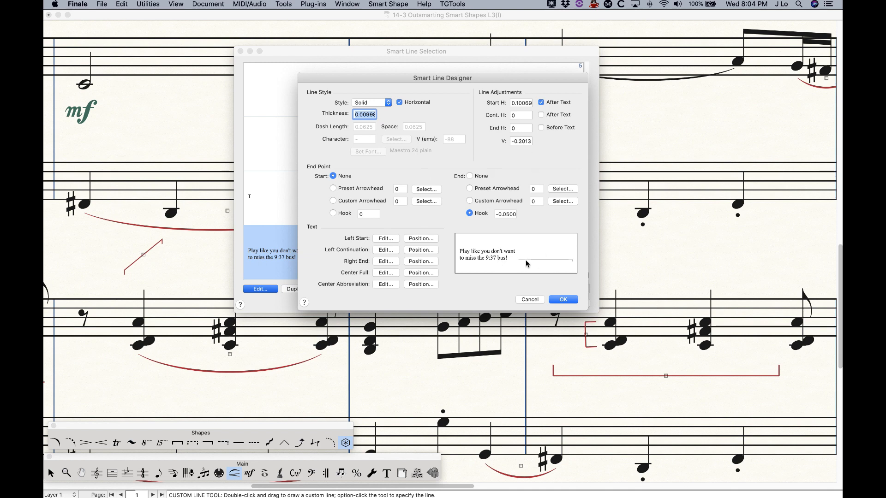
pyautogui.click(526, 103)
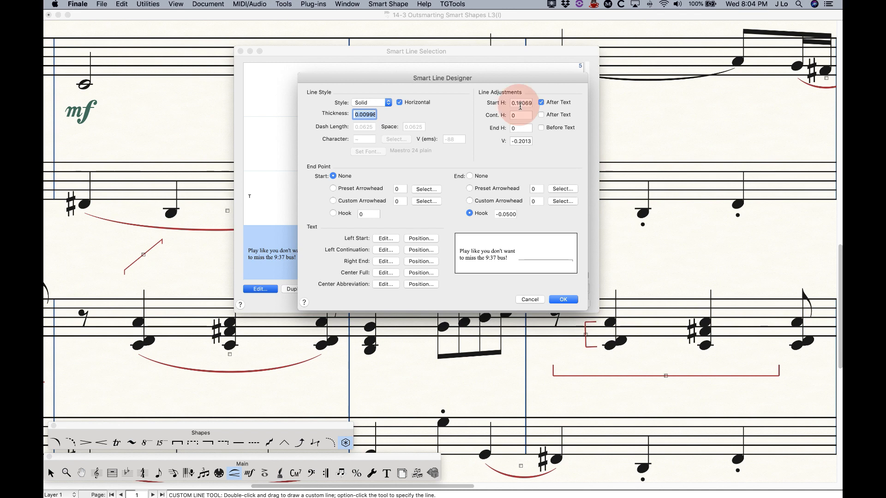
pyautogui.click(512, 103)
pyautogui.moveTo(531, 110); pyautogui.dragTo(547, 118)
pyautogui.write('0')
pyautogui.click(524, 118)
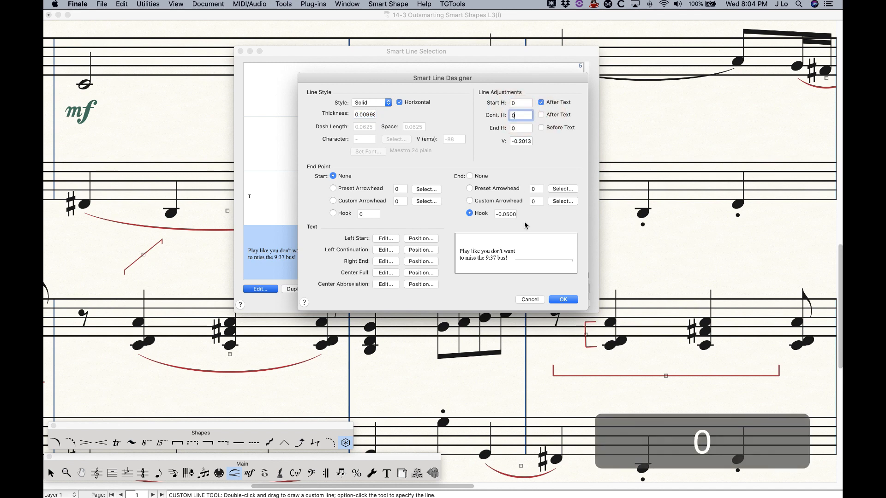
pyautogui.click(519, 104)
pyautogui.write('-.5')
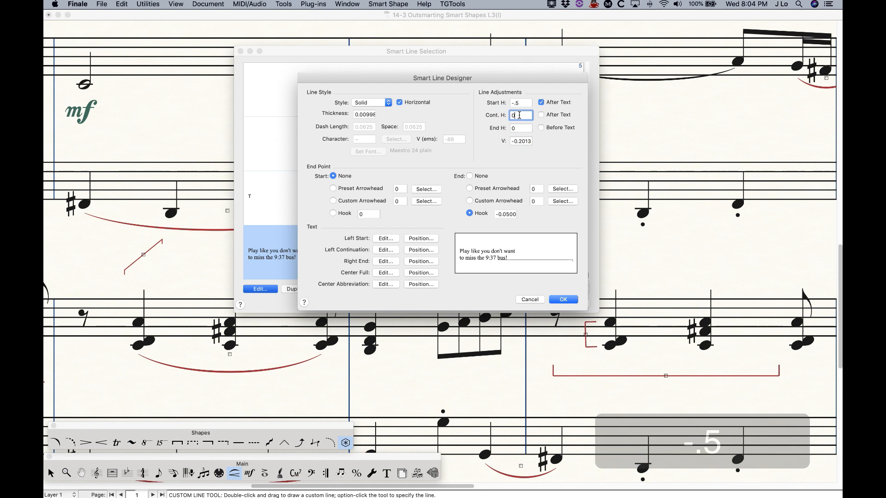
pyautogui.click(522, 103)
pyautogui.write('2')
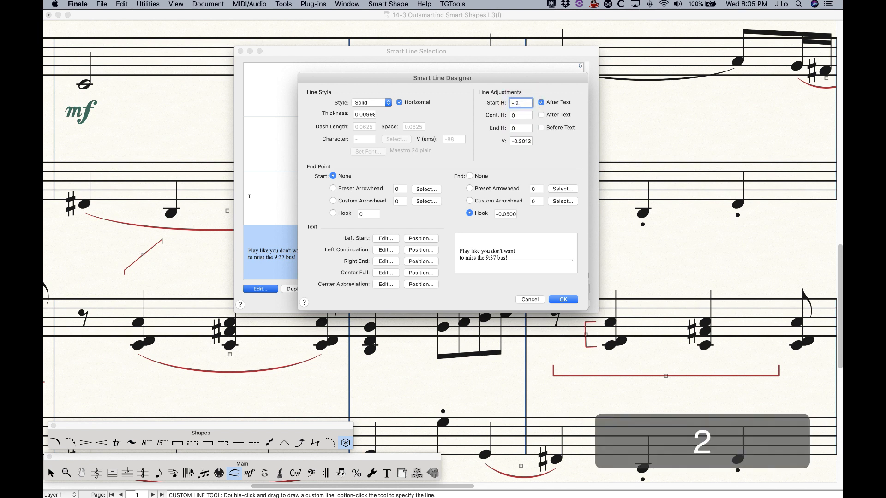
pyautogui.click(521, 116)
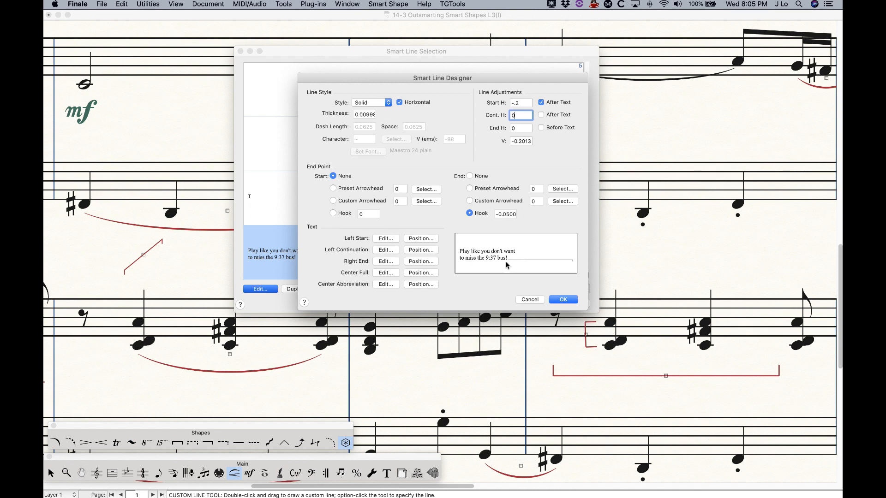
# Step: Open the Left Continuation text of the 9:37 bus line and enter an opening parenthesis in Times New Roman
pyautogui.click(386, 249)
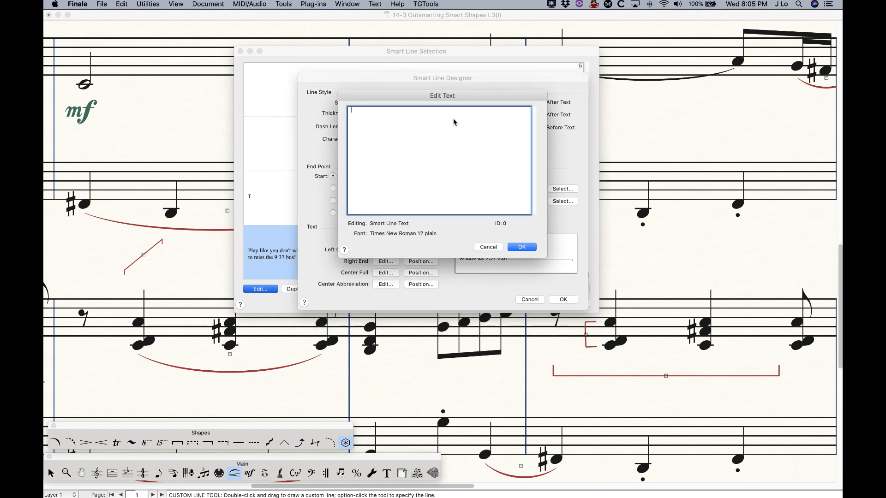
pyautogui.click(437, 137)
pyautogui.click(374, 4)
pyautogui.moveTo(383, 36)
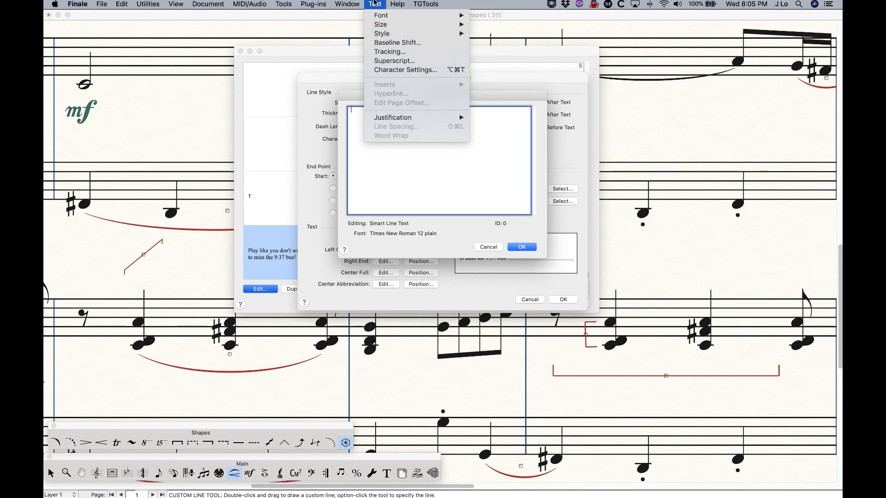
pyautogui.click(400, 164)
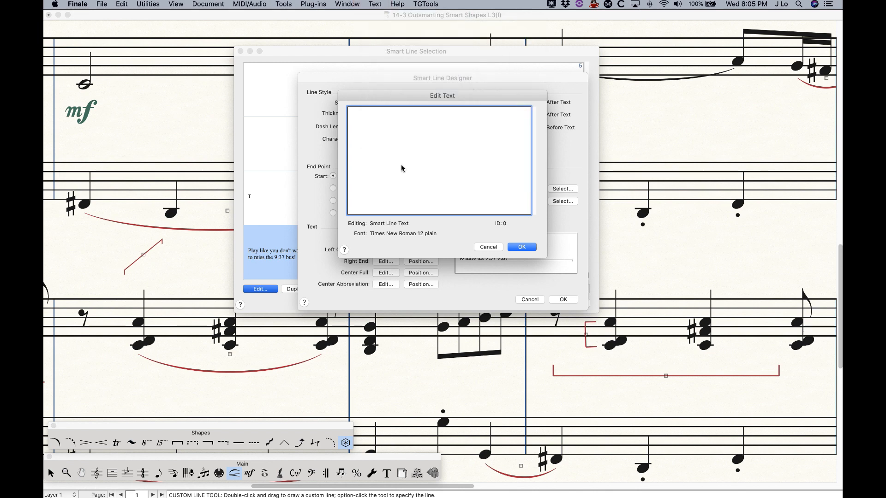
pyautogui.click(376, 4)
pyautogui.moveTo(382, 36)
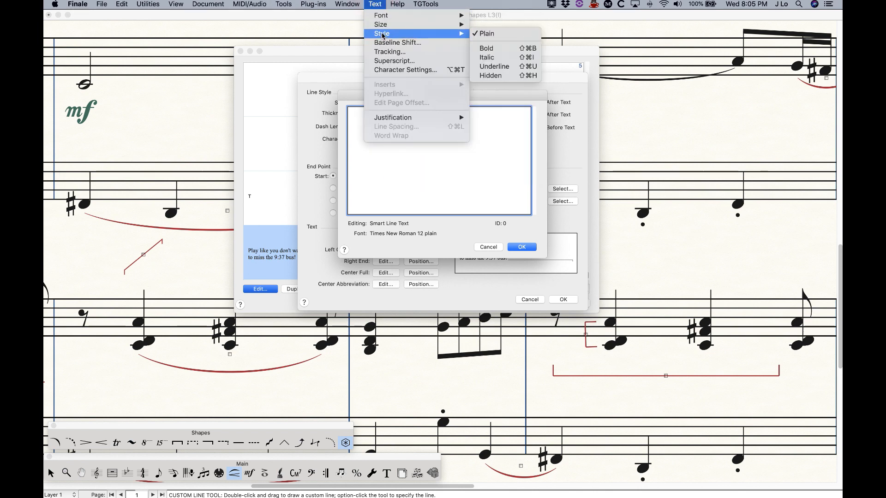
pyautogui.click(376, 4)
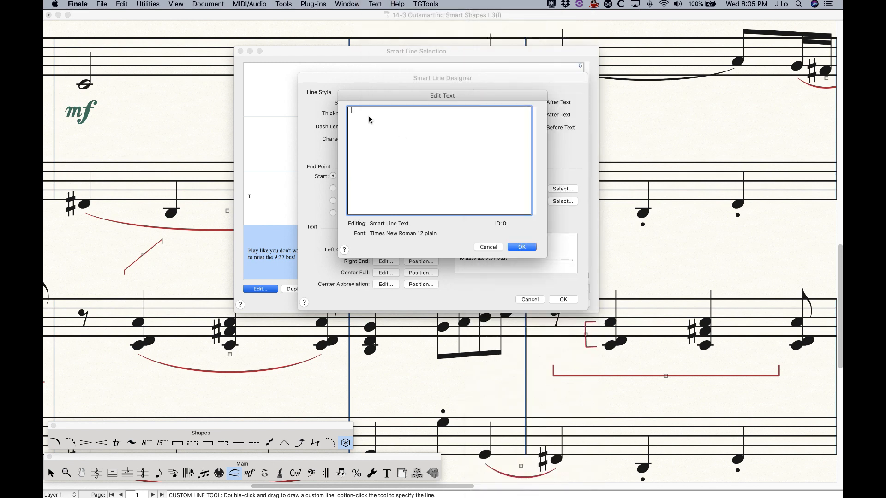
pyautogui.press('shift')
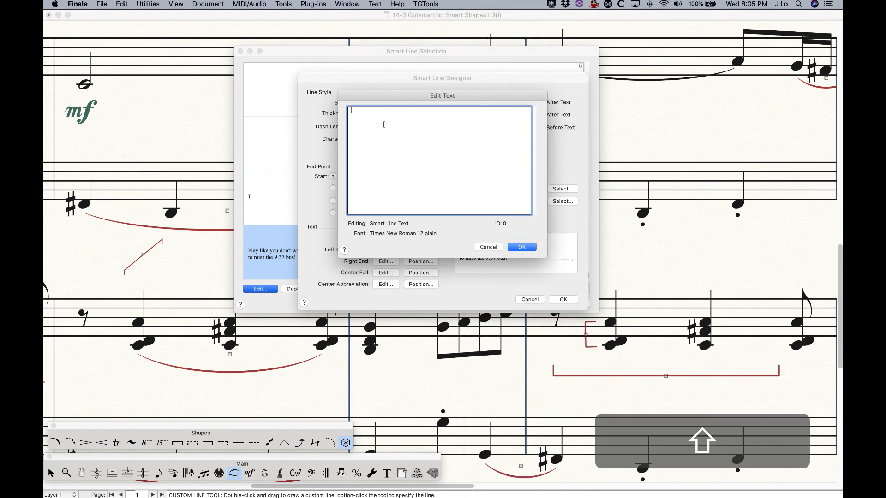
pyautogui.write('(')
pyautogui.hotkey('shift', 'Left')
# Step: Switch the font to Webdings after the parenthesis and add the bus symbol with the character "v"
pyautogui.click(375, 4)
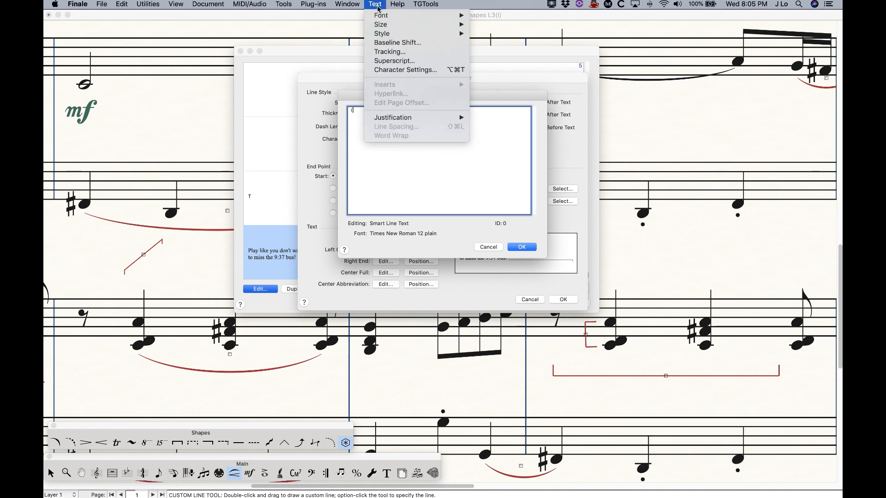
pyautogui.moveTo(380, 18)
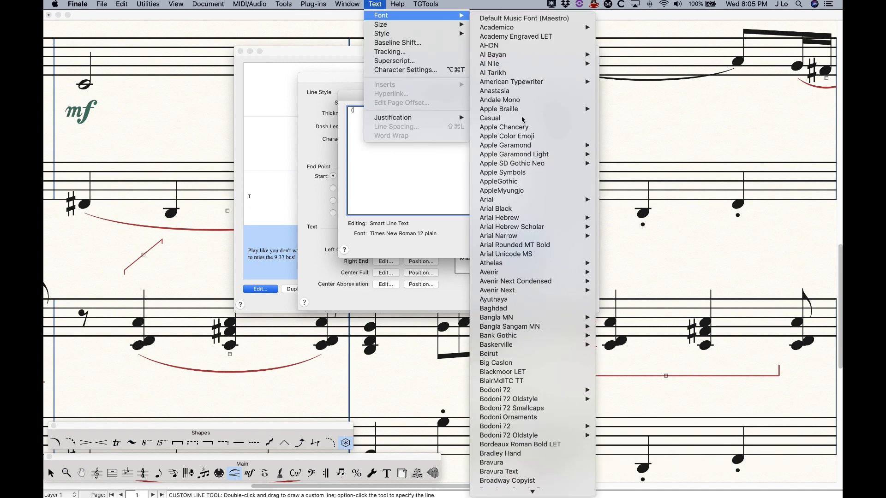
pyautogui.scroll(-20, 512, 191)
pyautogui.moveTo(519, 194)
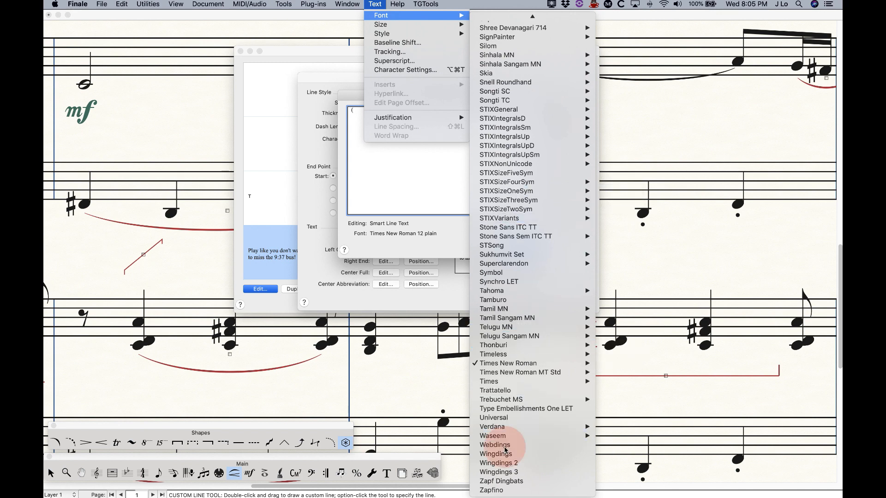
pyautogui.click(506, 446)
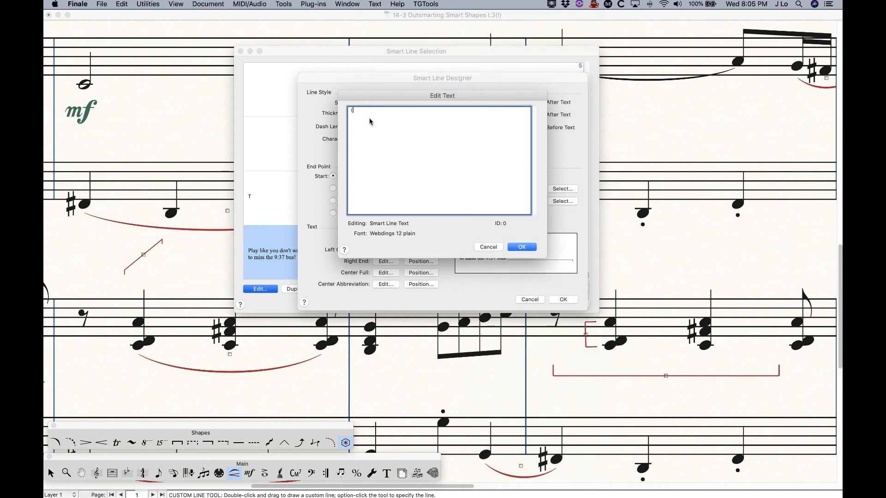
pyautogui.write('v')
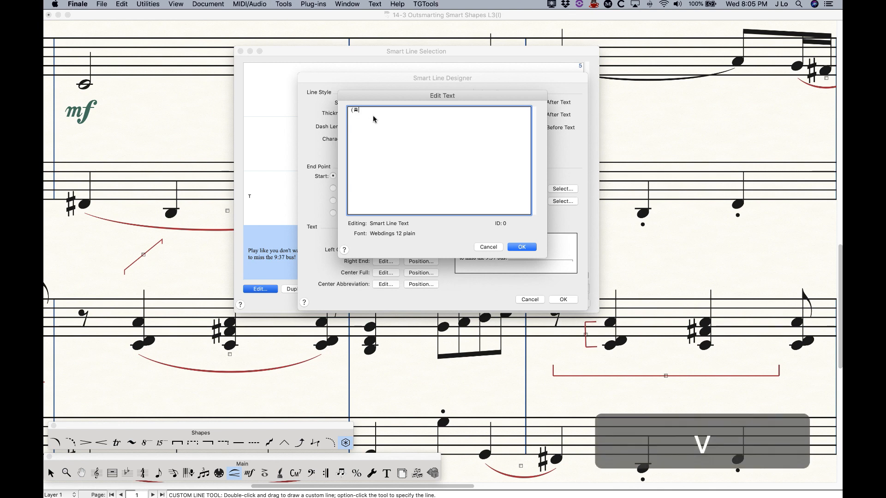
# Step: Return to Times New Roman, add a closing parenthesis after the bus symbol, and accept the Left Continuation text
pyautogui.click(375, 4)
pyautogui.moveTo(380, 16)
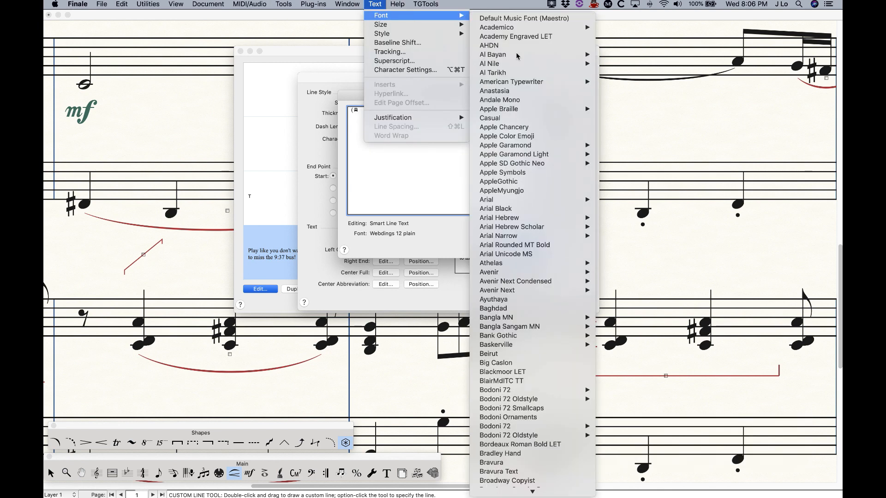
pyautogui.scroll(-20, 521, 302)
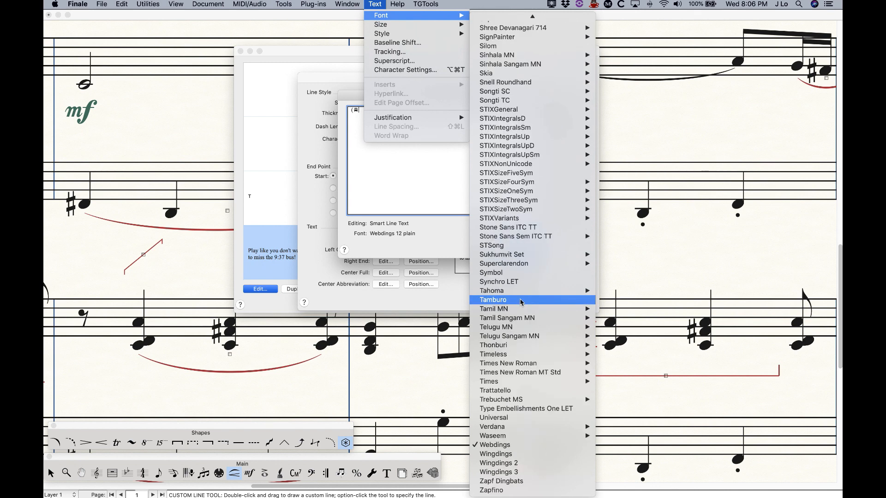
pyautogui.moveTo(523, 365)
pyautogui.click(617, 364)
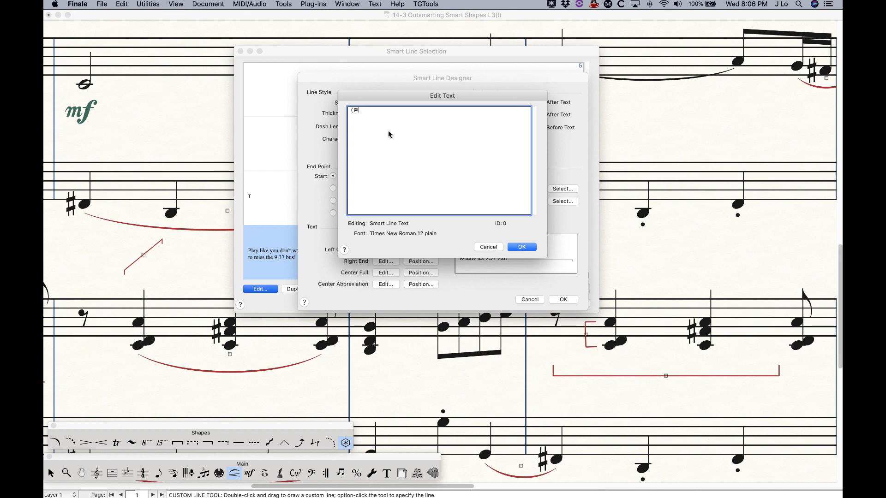
pyautogui.write(')')
pyautogui.click(519, 248)
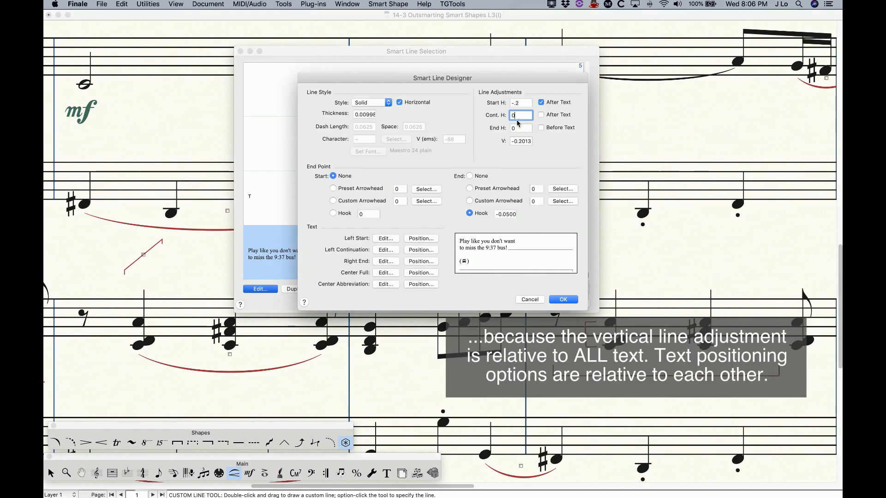
# Step: Position the Left Continuation text at about H -0.028 and V -0.194, and start the continuation line after its text
pyautogui.click(420, 251)
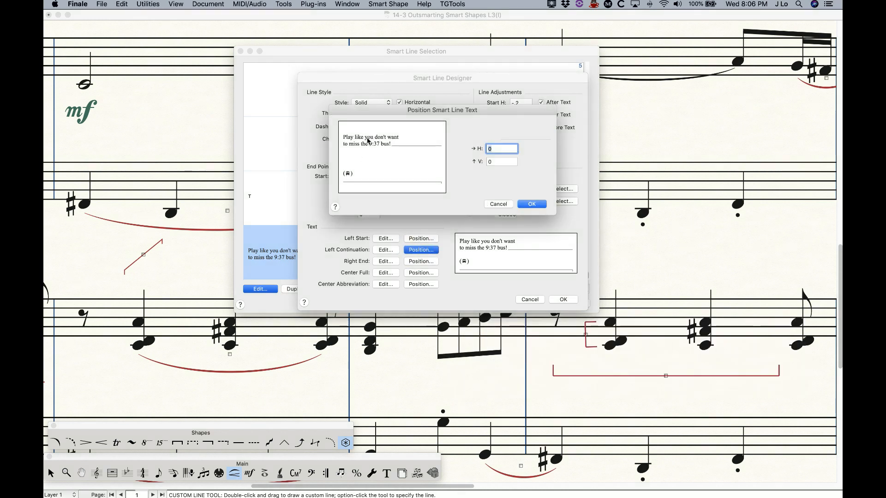
pyautogui.moveTo(347, 175); pyautogui.dragTo(346, 181)
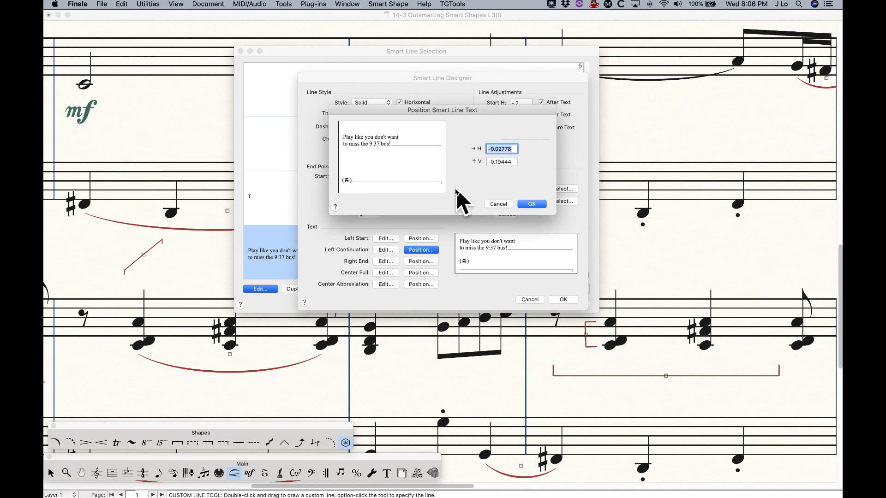
pyautogui.click(531, 204)
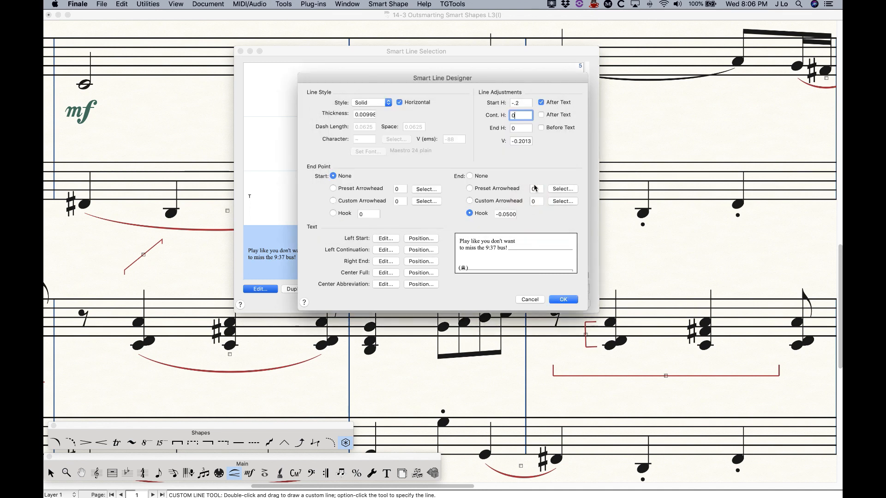
pyautogui.click(523, 116)
pyautogui.click(542, 116)
# Step: Enter "Go Home!" as the line's Right End text
pyautogui.click(384, 262)
pyautogui.click(364, 114)
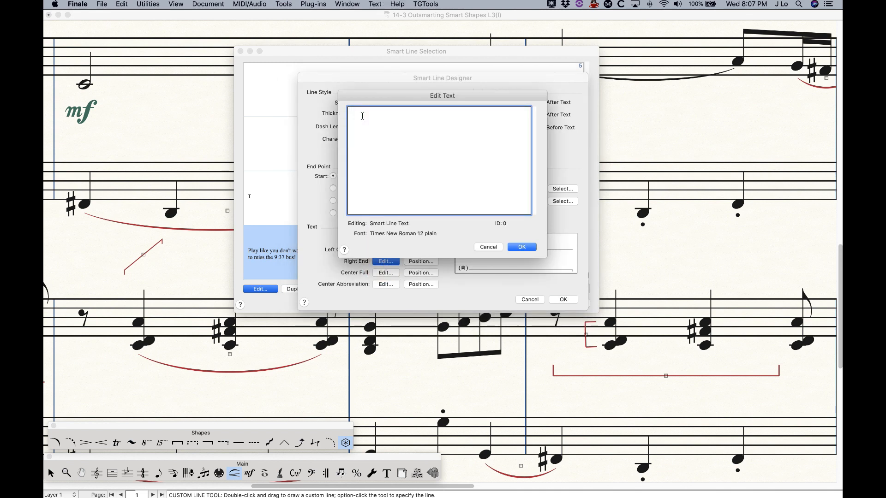
pyautogui.press('shift')
pyautogui.write('Go Ho')
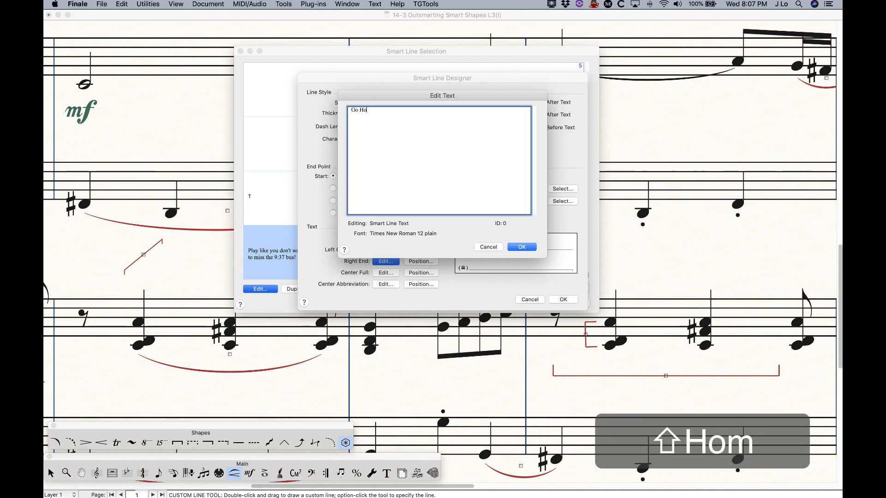
pyautogui.write('me!')
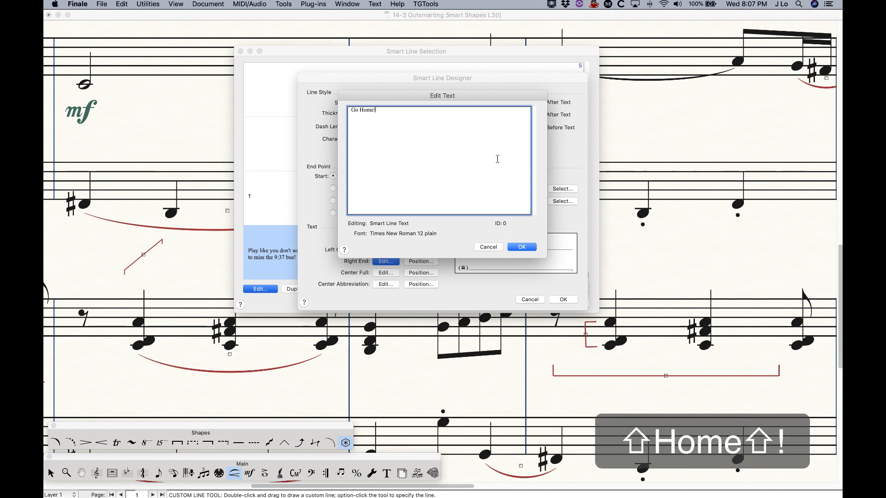
pyautogui.click(531, 246)
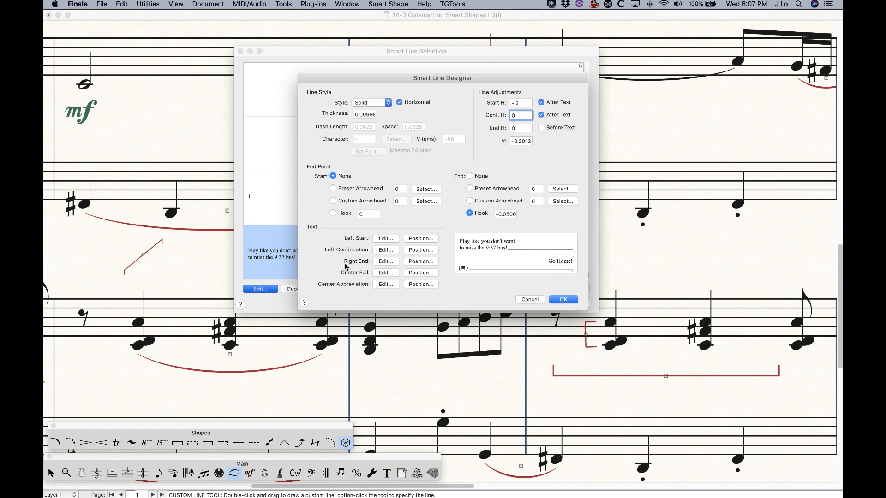
# Step: Lower the Right End text to about V -0.139, accept the design and select the line for use in the score
pyautogui.click(421, 262)
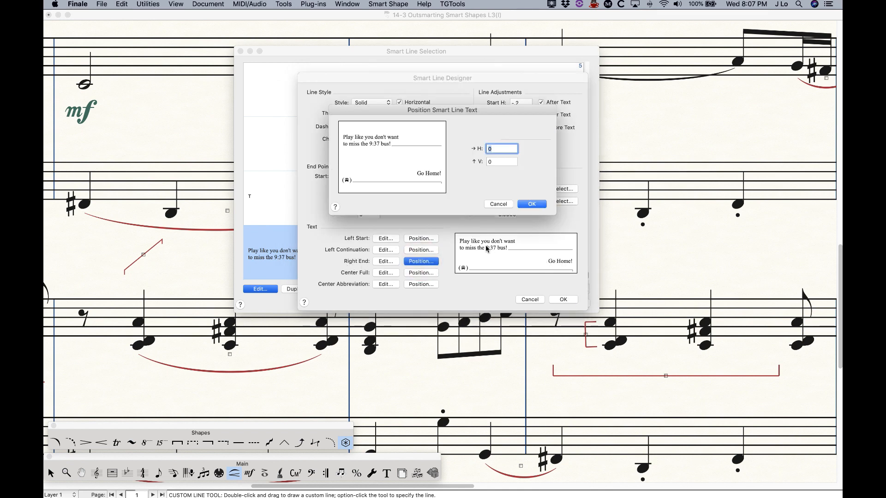
pyautogui.moveTo(428, 172); pyautogui.dragTo(428, 180)
pyautogui.click(532, 204)
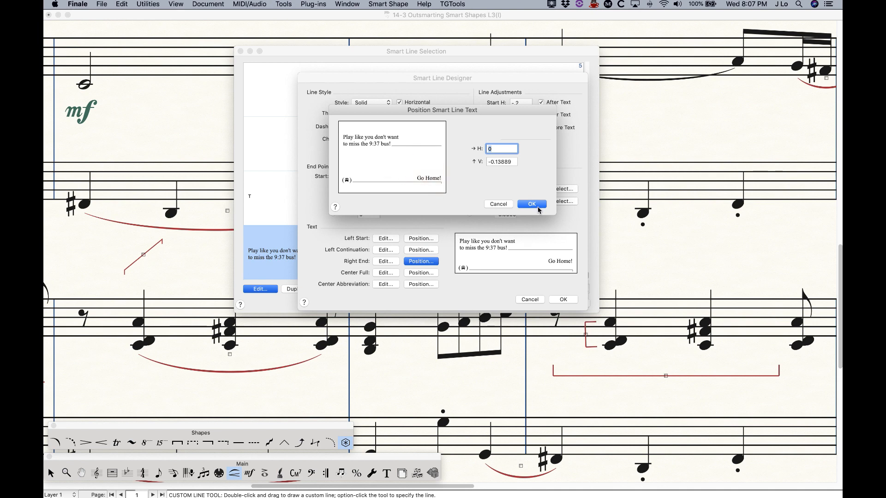
pyautogui.click(563, 300)
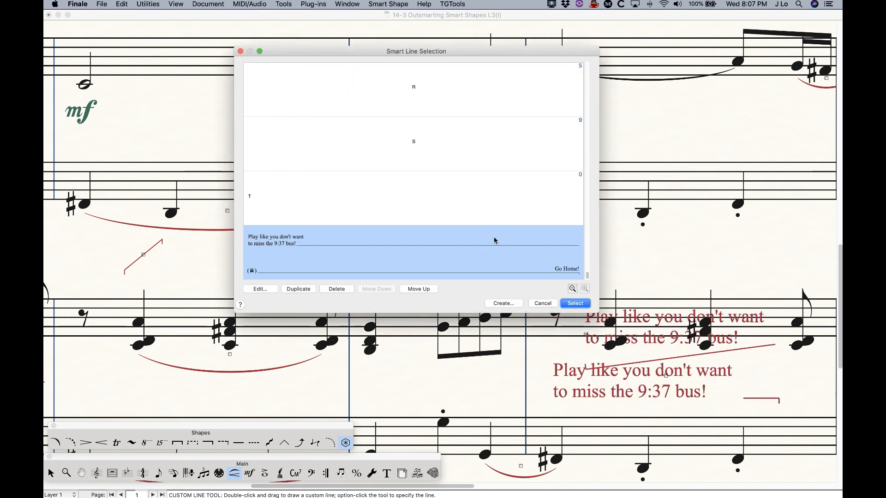
pyautogui.click(577, 303)
# Step: Delete the custom lines around the piano's upper staff in measures 4 and 6
pyautogui.click(542, 228)
pyautogui.moveTo(557, 267); pyautogui.dragTo(669, 365)
pyautogui.press('BackSpace')
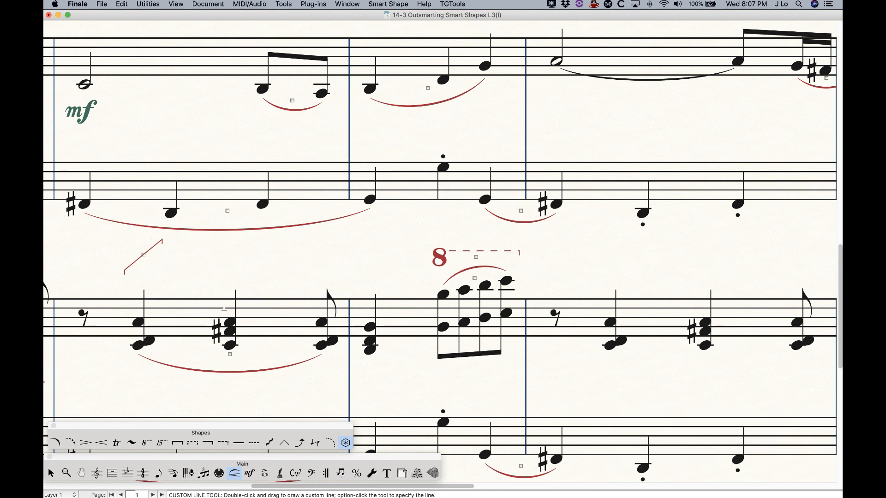
pyautogui.press('BackSpace')
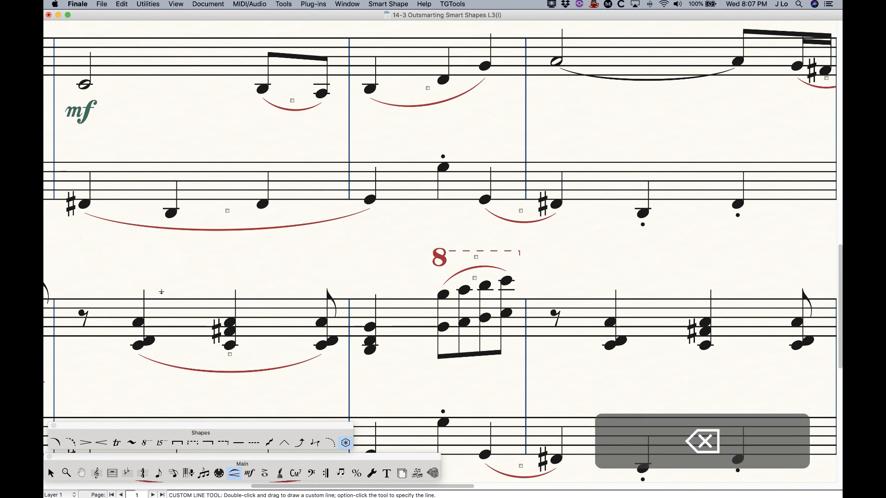
# Step: Draw the 9:37 bus line above the violin staff from measure 1 to measure 11 and raise it slightly
pyautogui.press('super+minus')
pyautogui.press('super+minus')
pyautogui.press('super+minus')
pyautogui.press('super+minus')
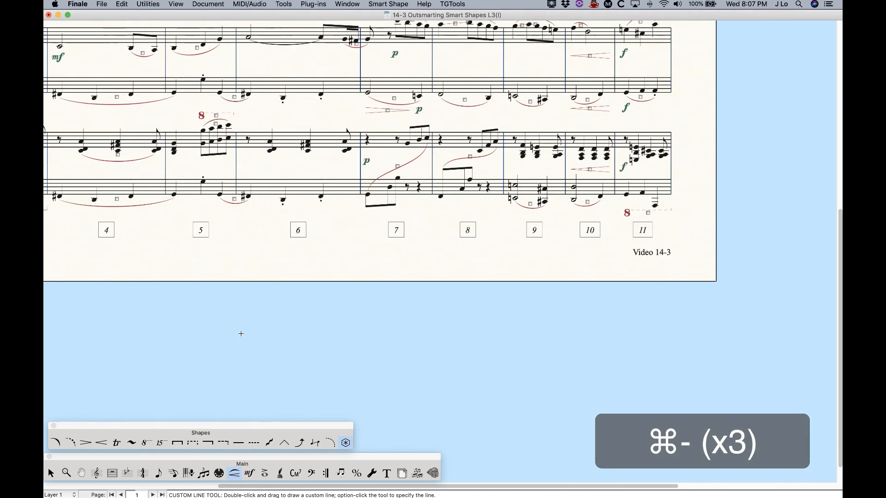
pyautogui.scroll(5, 257, 332)
pyautogui.hscroll(-5, 355, 458)
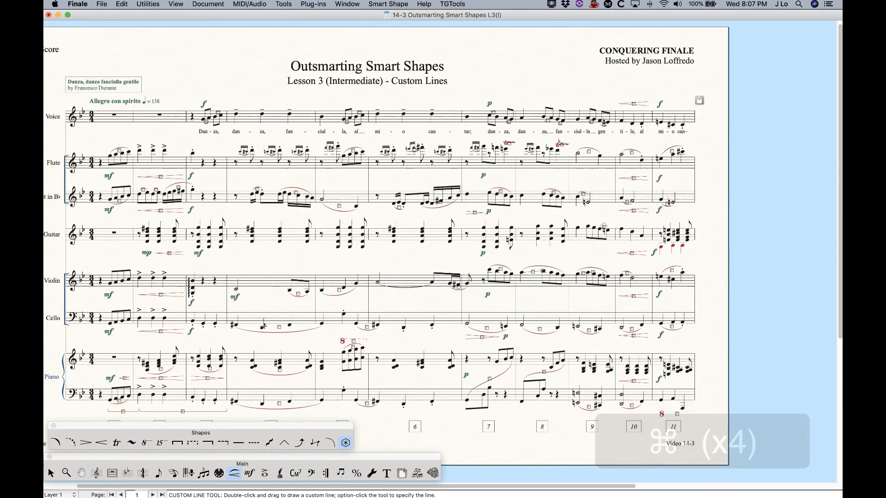
pyautogui.click(346, 443)
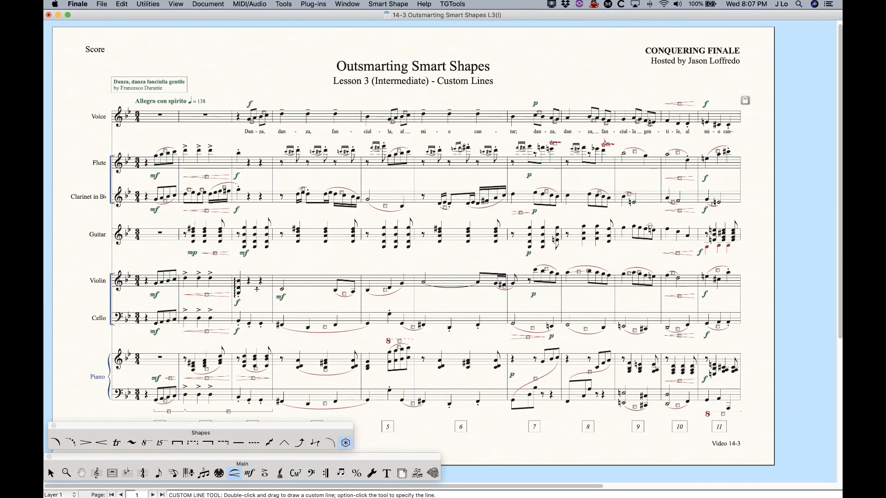
pyautogui.doubleClick(142, 263)
pyautogui.moveTo(143, 263)
pyautogui.mouseDown()
pyautogui.moveTo(322, 293)
pyautogui.moveTo(741, 291)
pyautogui.mouseUp()
pyautogui.moveTo(442, 262); pyautogui.dragTo(439, 257)
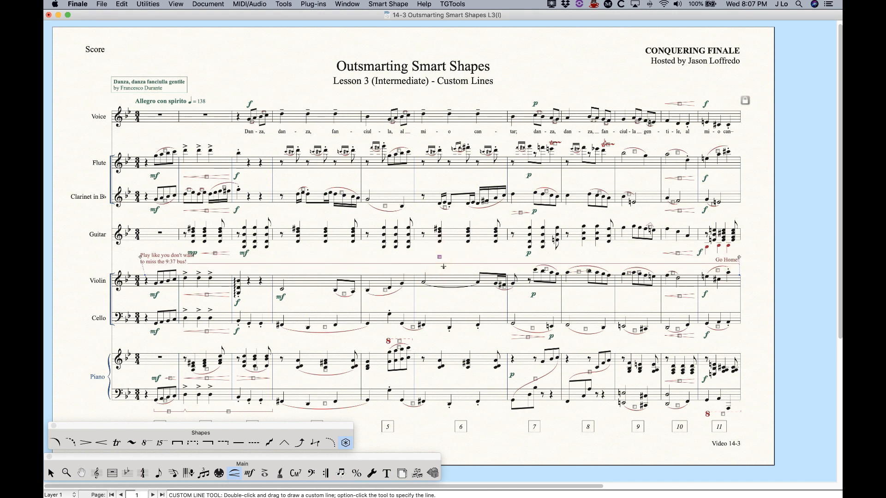
pyautogui.click(452, 256)
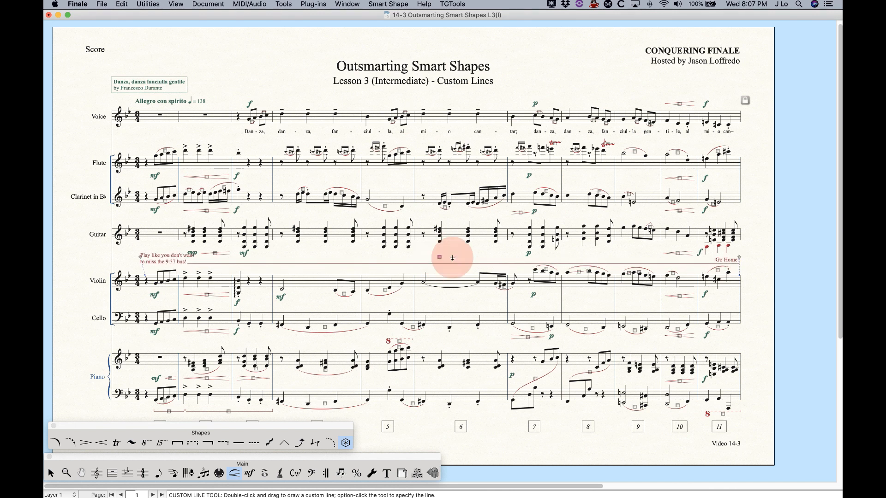
# Step: Move the guitar's mp dynamic in measure 2 up, clear of the 9:37 bus text
pyautogui.press('Escape')
pyautogui.press('super+equal')
pyautogui.press('super+equal')
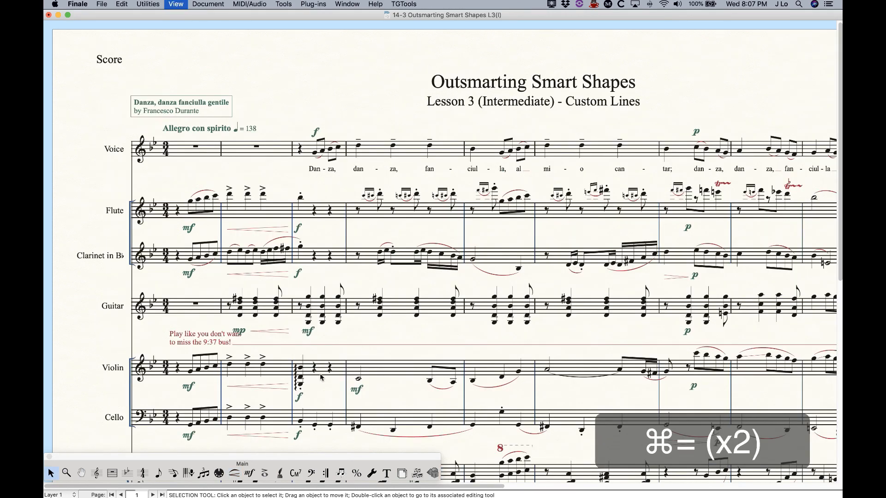
pyautogui.hscroll(5, 402, 382)
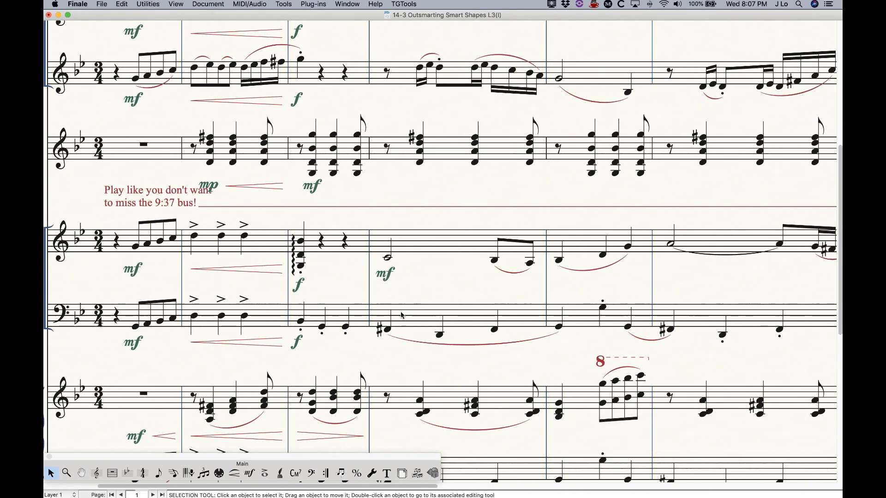
pyautogui.click(209, 185)
pyautogui.moveTo(209, 185); pyautogui.dragTo(213, 173)
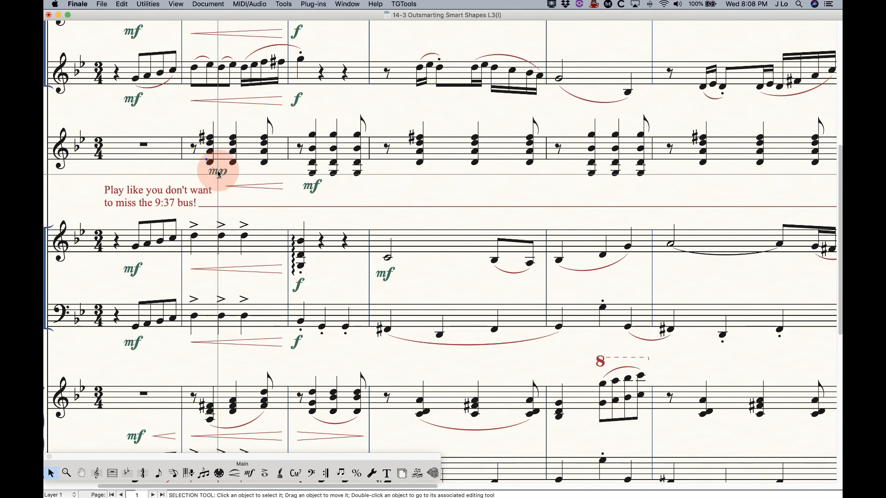
# Step: Check the Go Home! ending of the 9:37 bus line in measure 11 and open the Violin part
pyautogui.moveTo(435, 486); pyautogui.dragTo(706, 486)
pyautogui.moveTo(717, 401); pyautogui.dragTo(718, 400)
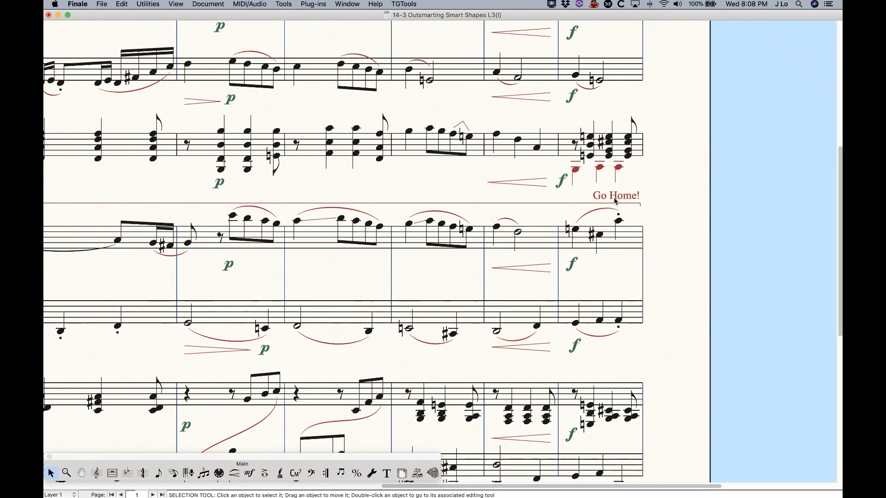
pyautogui.click(478, 201)
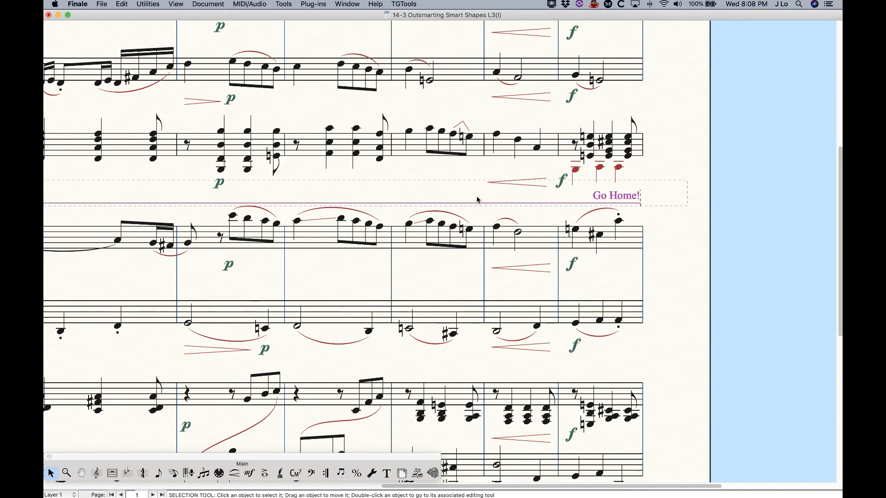
pyautogui.click(207, 4)
pyautogui.moveTo(323, 25)
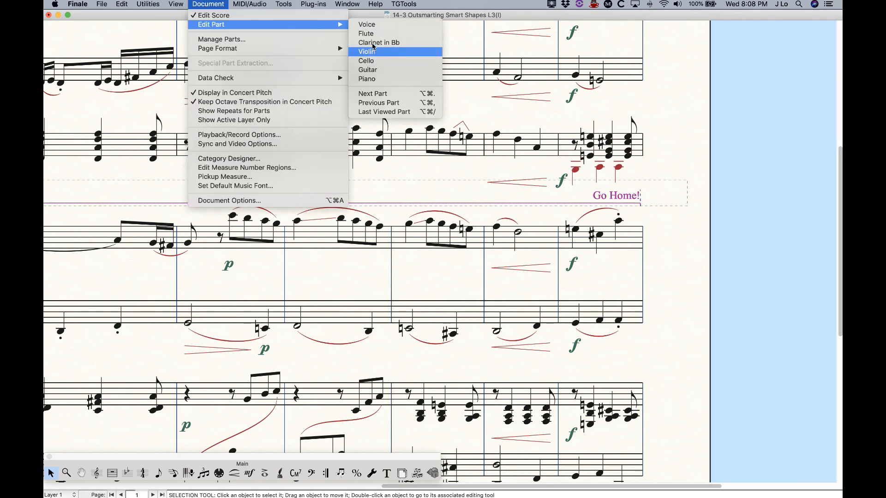
pyautogui.click(372, 52)
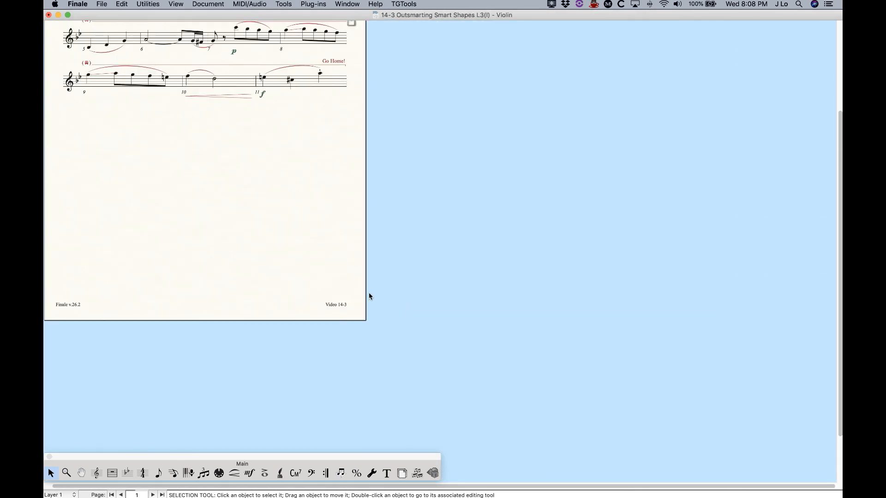
# Step: In the Violin part, raise the 9:37 bus line above the tempo marking and move the title box left, clear of its text
pyautogui.hscroll(-2, 294, 291)
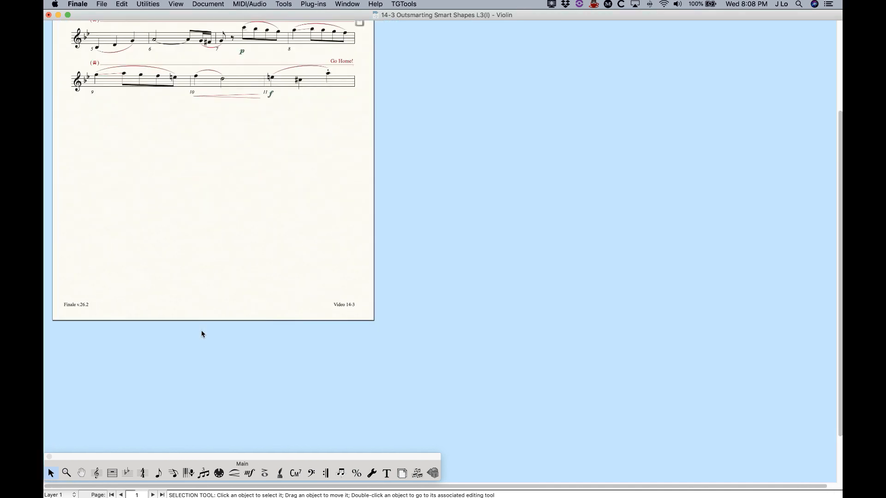
pyautogui.press('super+equal')
pyautogui.press('super+equal')
pyautogui.press('super+equal')
pyautogui.press('super+equal')
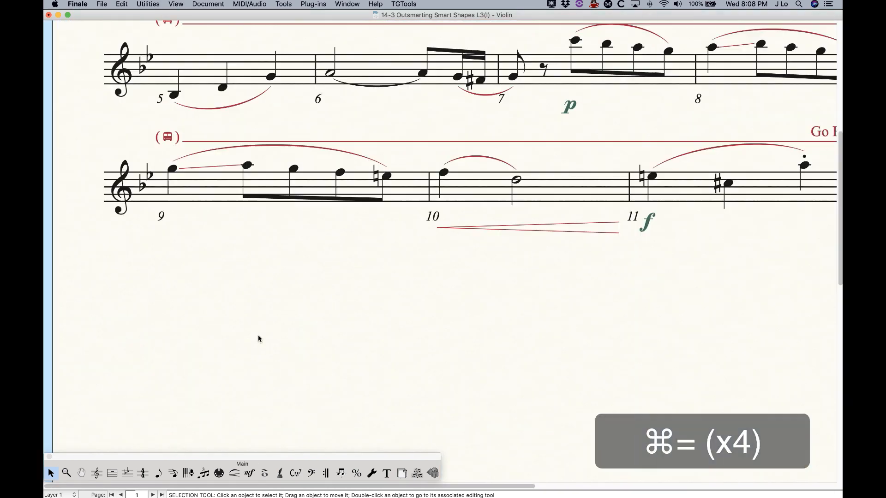
pyautogui.scroll(5, 258, 339)
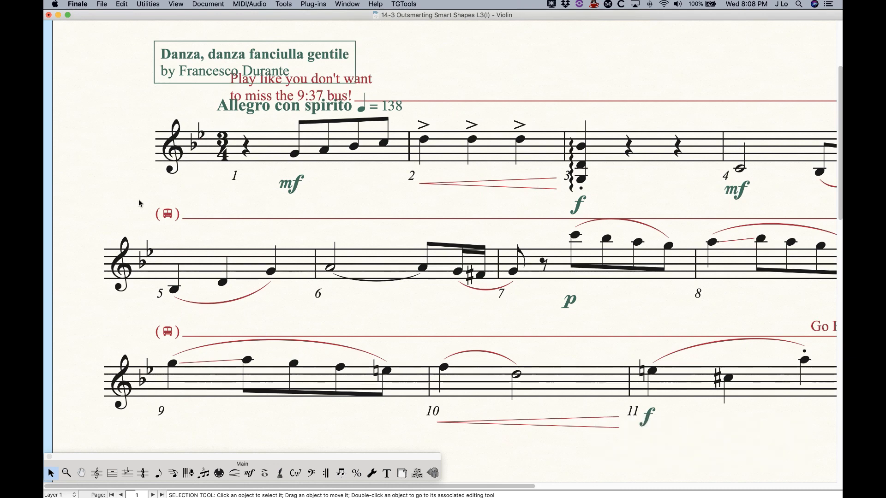
pyautogui.hscroll(3, 204, 246)
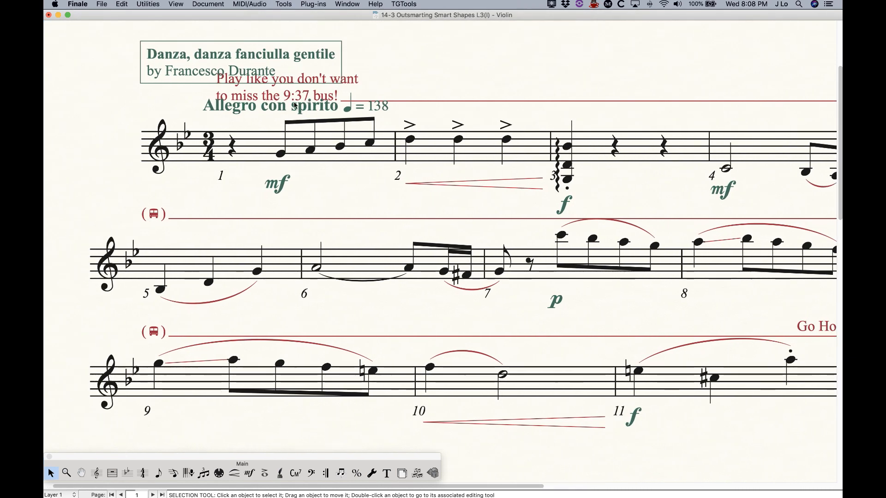
pyautogui.moveTo(281, 88); pyautogui.dragTo(281, 70)
pyautogui.click(396, 48)
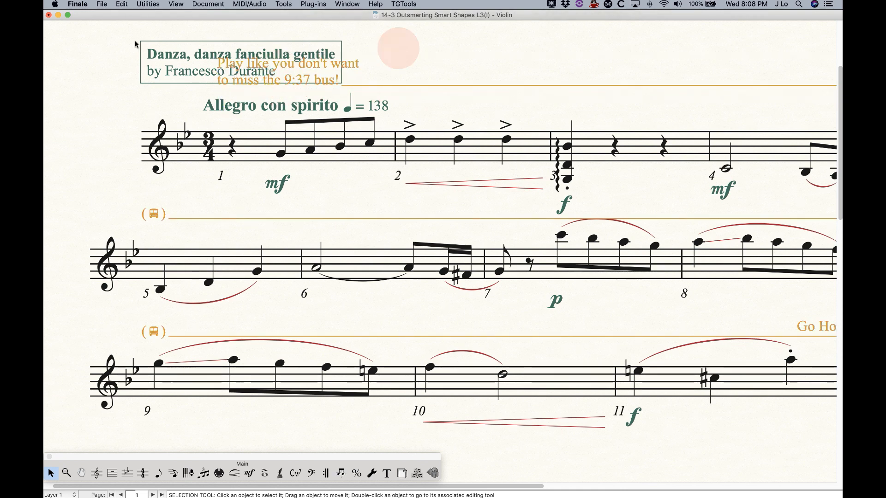
pyautogui.moveTo(184, 56); pyautogui.dragTo(42, 63)
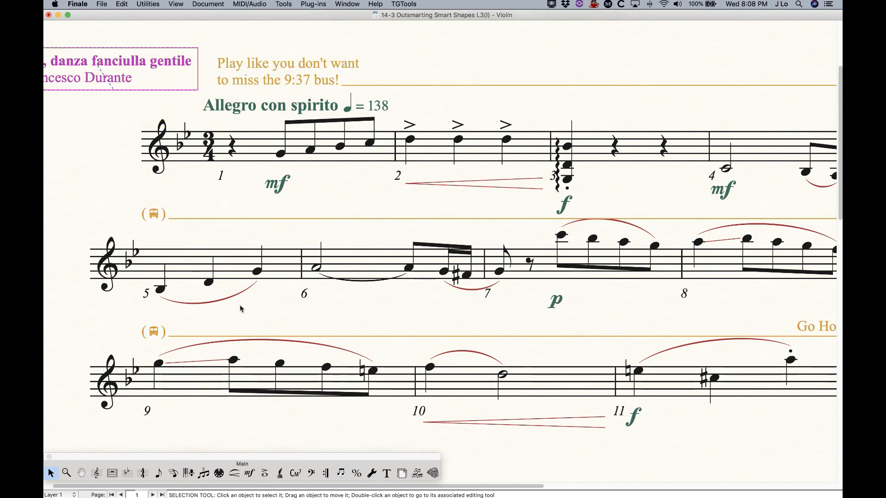
# Step: Return to the full score and examine the whole 9:37 bus line between the guitar and violin staves
pyautogui.press('super+minus')
pyautogui.press('super+minus')
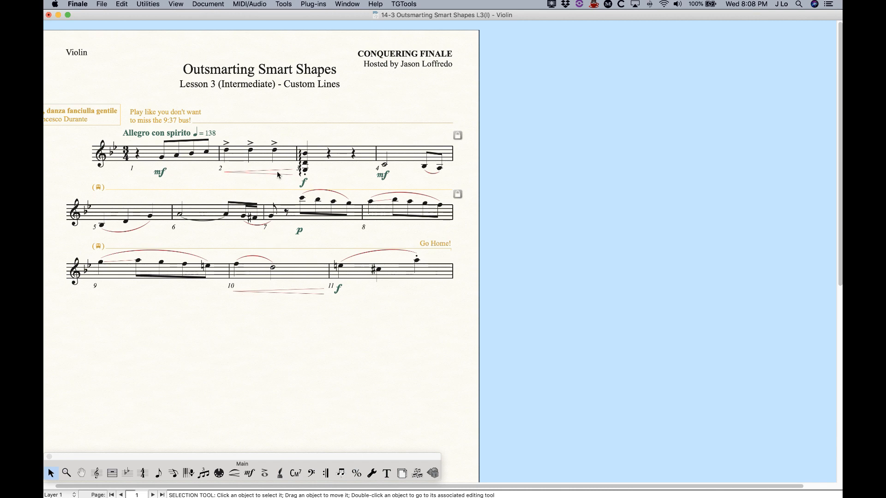
pyautogui.click(208, 4)
pyautogui.click(218, 16)
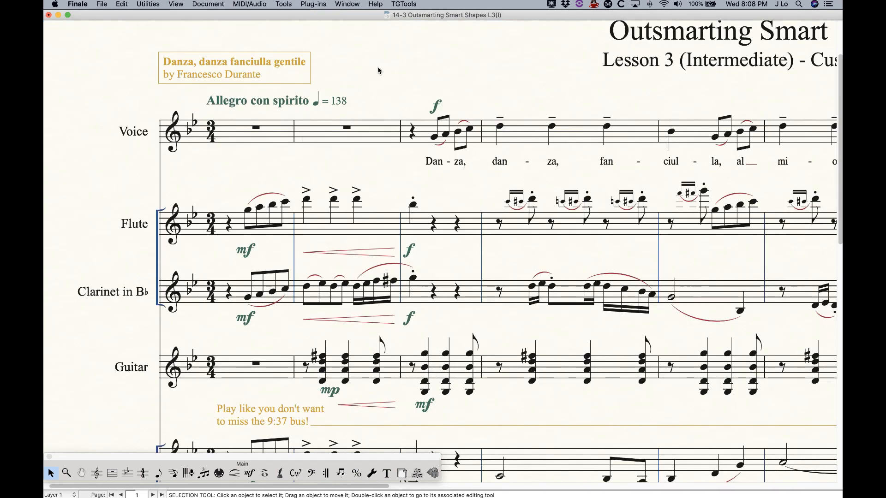
pyautogui.press('super+minus')
pyautogui.press('super+minus')
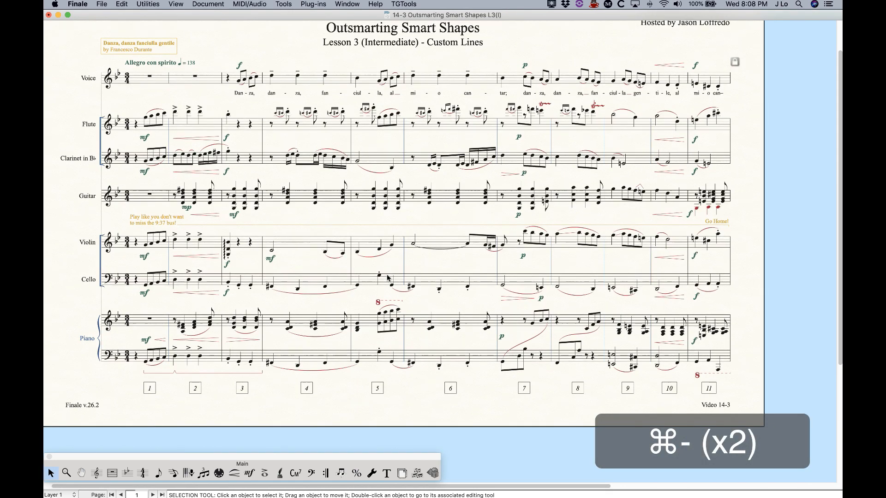
pyautogui.click(322, 249)
pyautogui.click(344, 260)
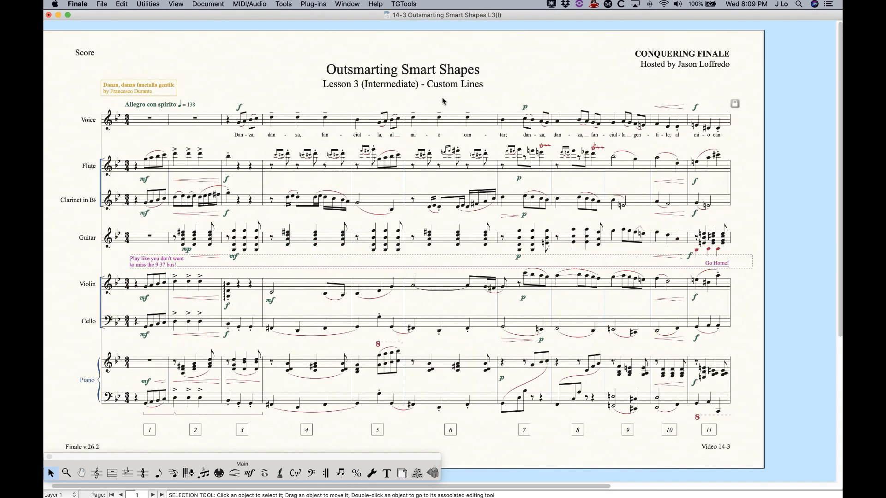
pyautogui.click(357, 299)
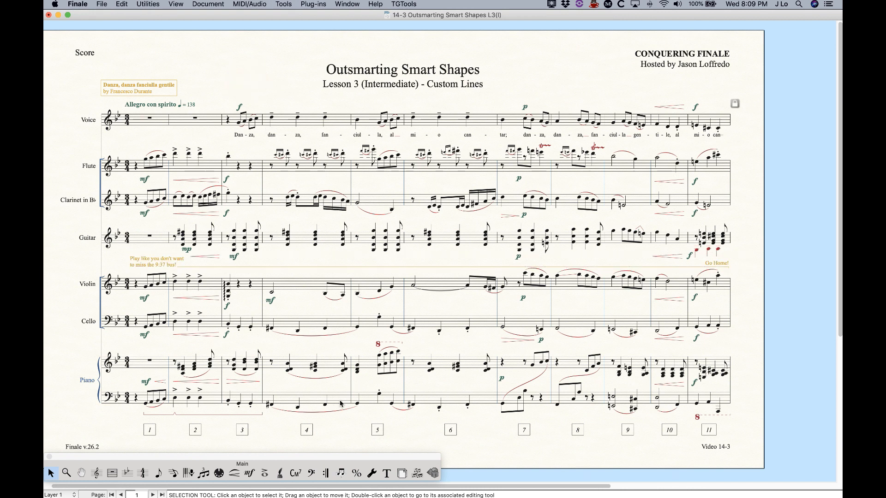
# Step: Activate the Smart Shape tool and open the Smart Shape Options
pyautogui.click(234, 473)
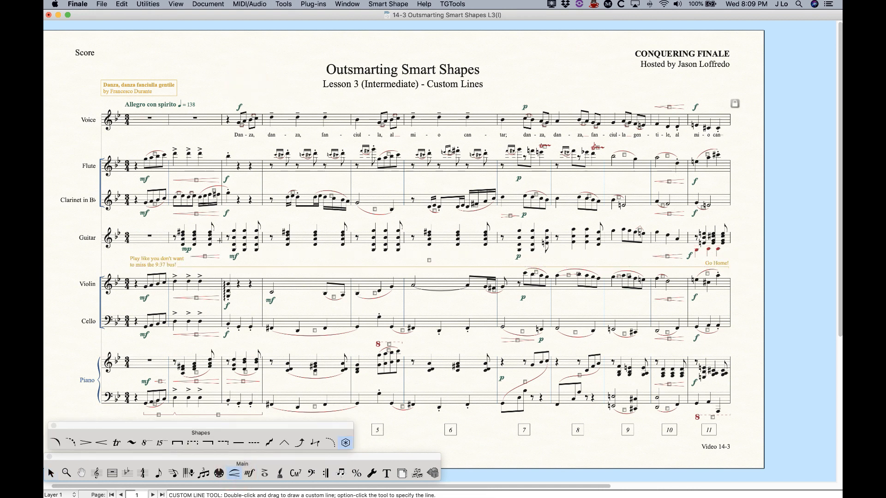
pyautogui.press('super+equal')
pyautogui.press('super+equal')
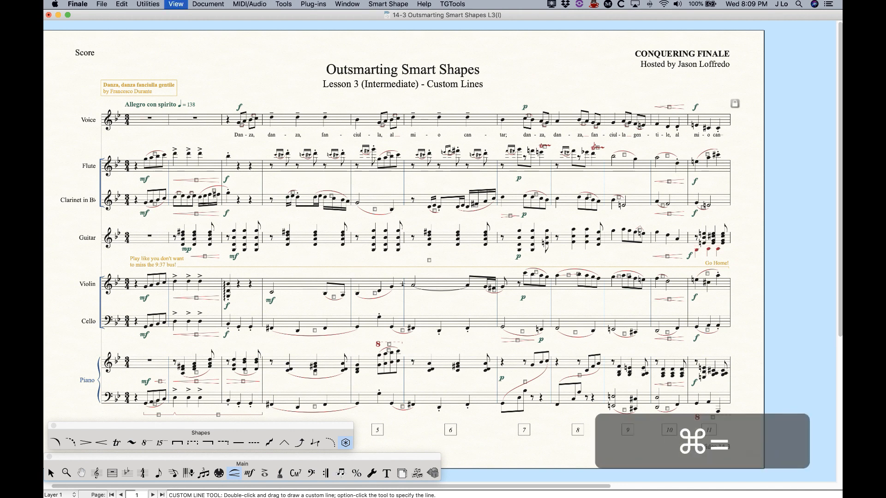
pyautogui.hscroll(5, 380, 307)
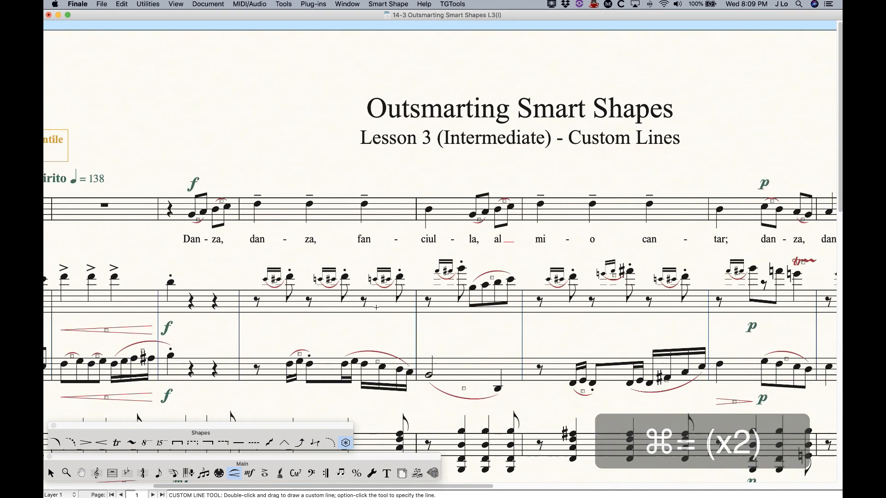
pyautogui.click(385, 3)
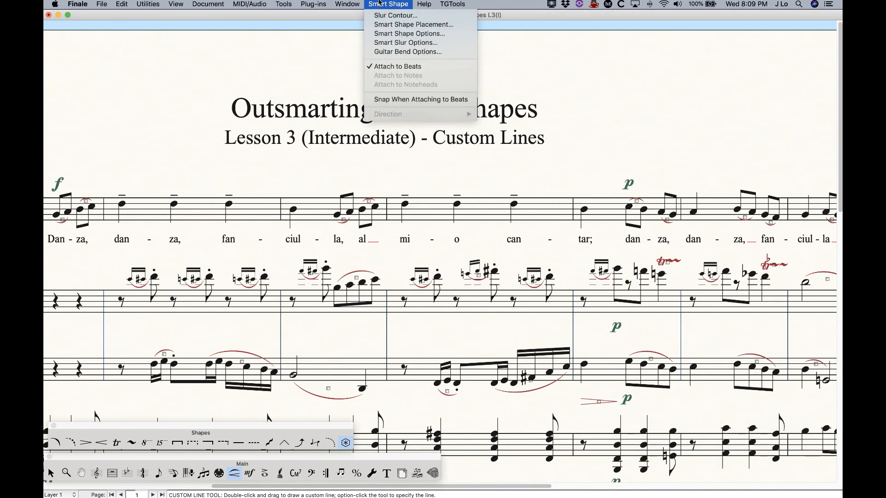
pyautogui.click(401, 34)
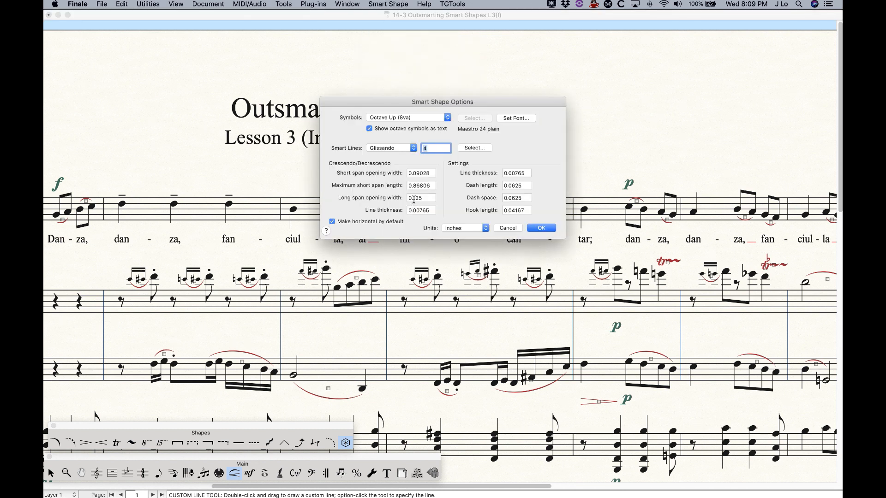
# Step: Choose Tab Slide as the smart line type and duplicate its plain solid line in the Smart Line Selection
pyautogui.click(377, 148)
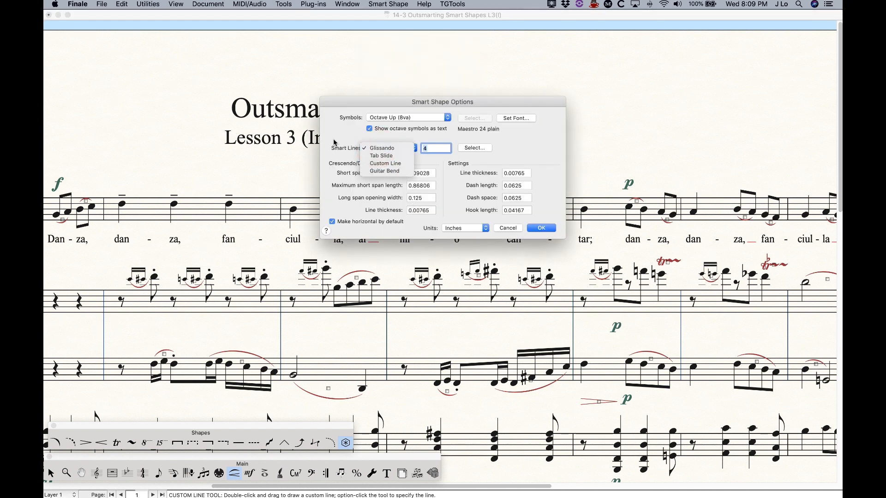
pyautogui.click(334, 139)
pyautogui.click(377, 146)
pyautogui.click(382, 155)
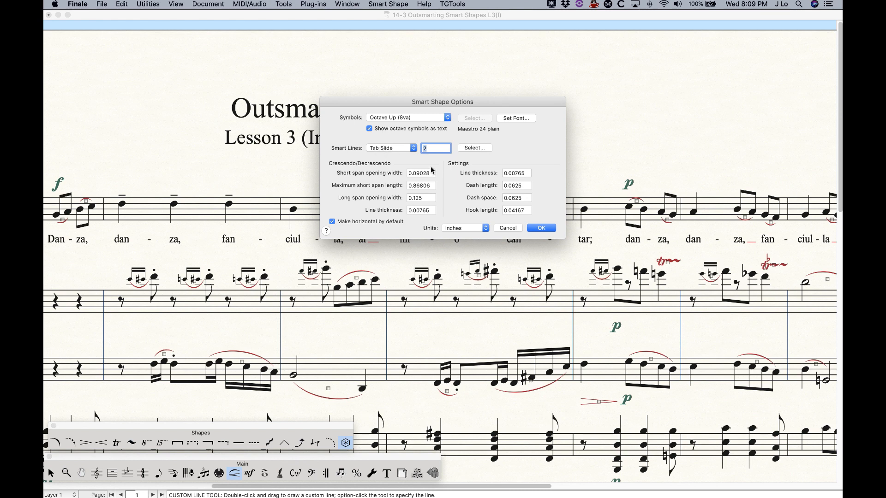
pyautogui.click(474, 147)
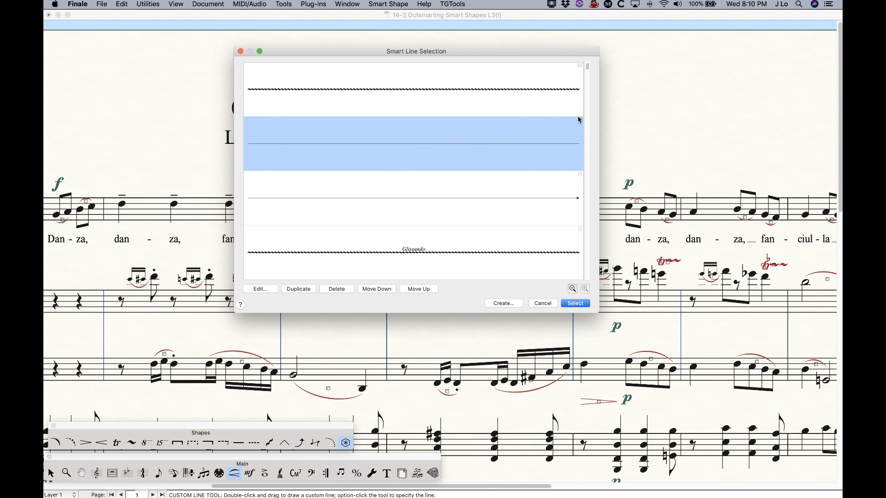
pyautogui.click(299, 288)
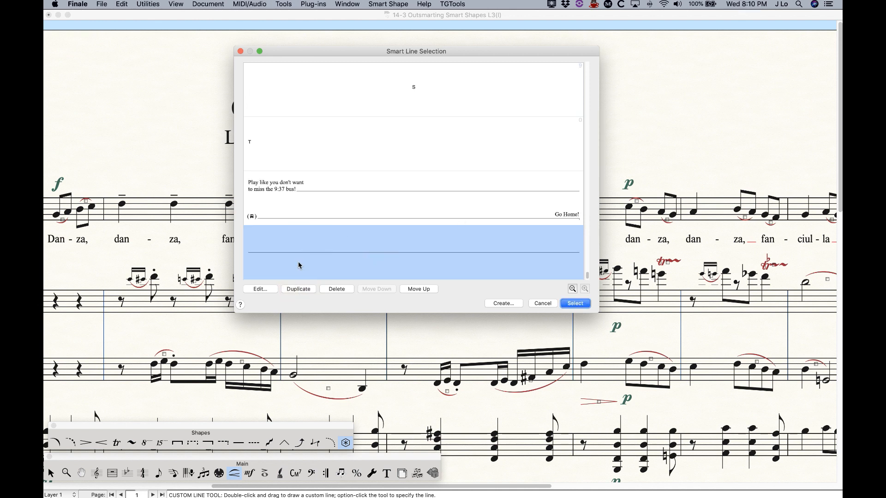
# Step: Edit the duplicated line in the Smart Line Designer and enter "Portamento" as its Center Full text
pyautogui.click(260, 289)
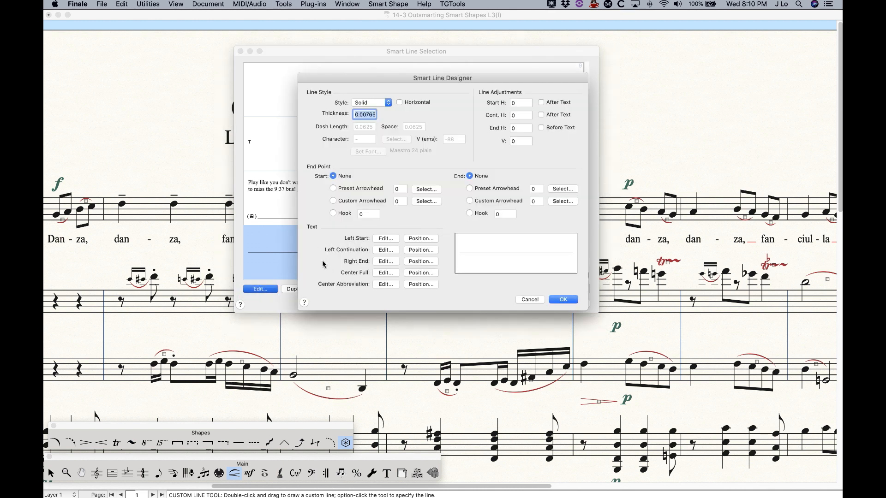
pyautogui.click(385, 274)
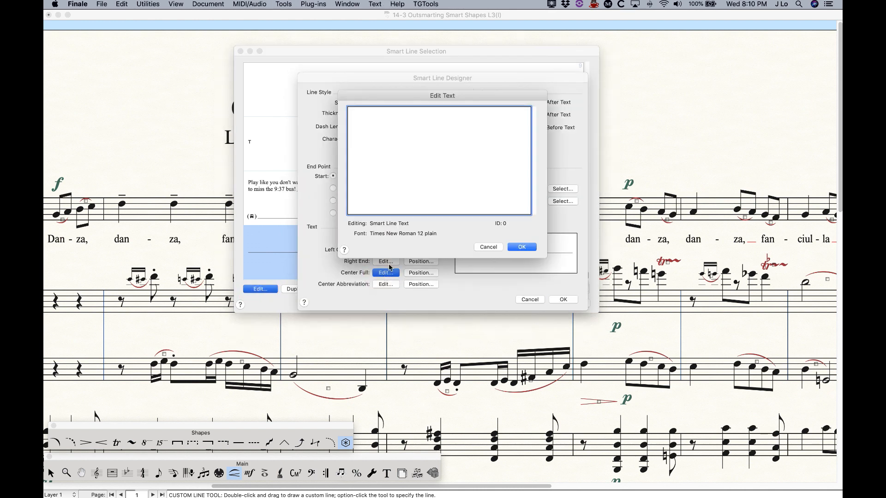
pyautogui.write('Pp')
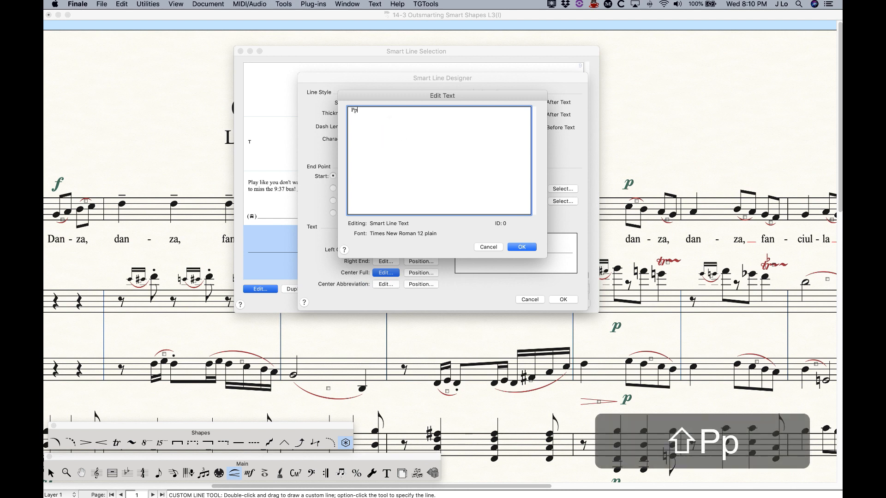
pyautogui.press('BackSpace')
pyautogui.press('BackSpace')
pyautogui.write('Portamento')
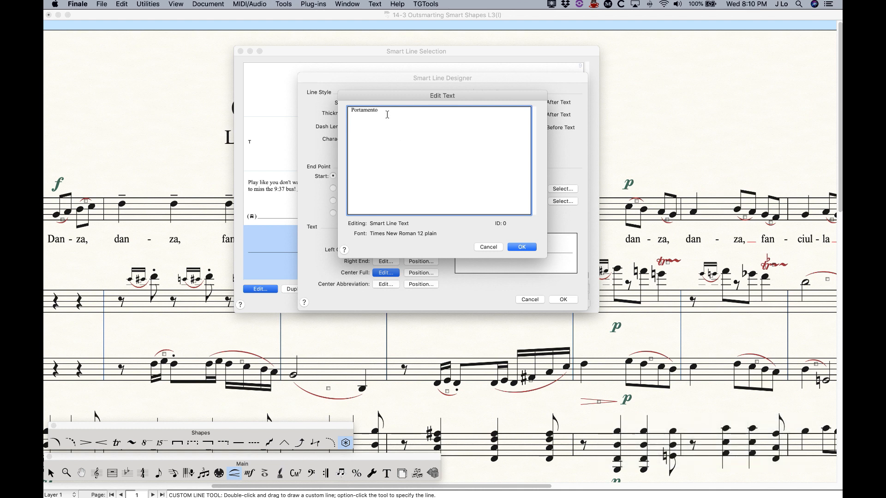
# Step: Set the whole Portamento text to italic and accept it
pyautogui.press('super+a')
pyautogui.click(375, 4)
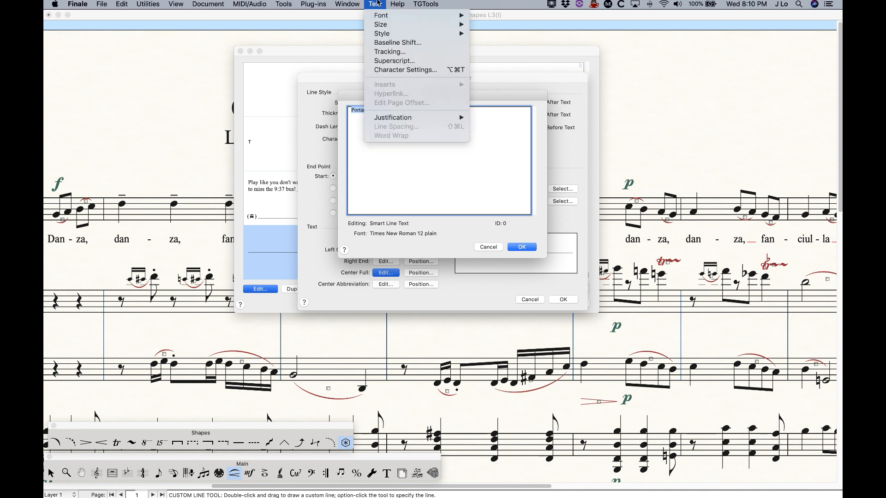
pyautogui.moveTo(385, 34)
pyautogui.click(494, 59)
pyautogui.click(401, 129)
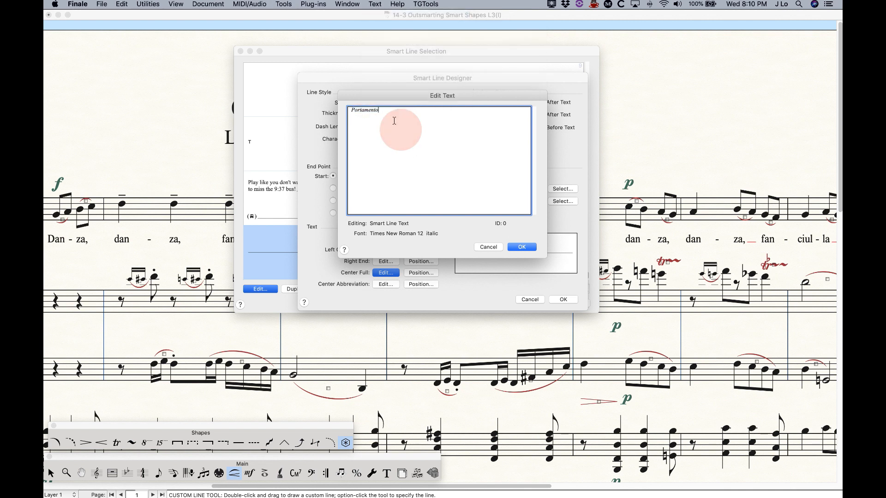
pyautogui.click(520, 247)
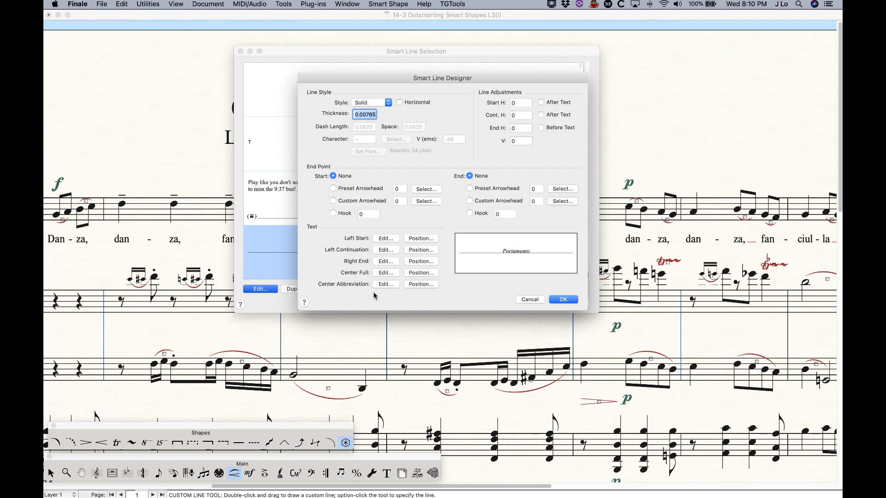
# Step: Enter "Port." as the line's Center Abbreviation text, set it to italic and accept it
pyautogui.click(386, 285)
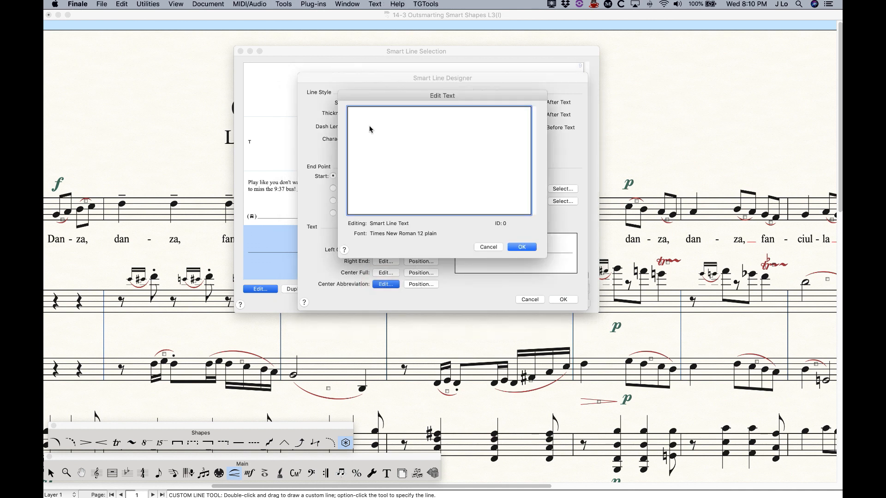
pyautogui.write('Port.')
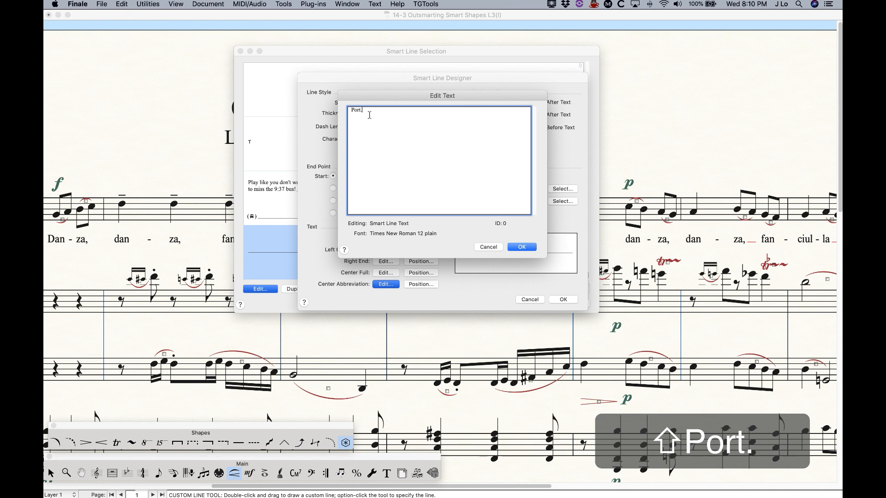
pyautogui.moveTo(369, 113); pyautogui.dragTo(338, 103)
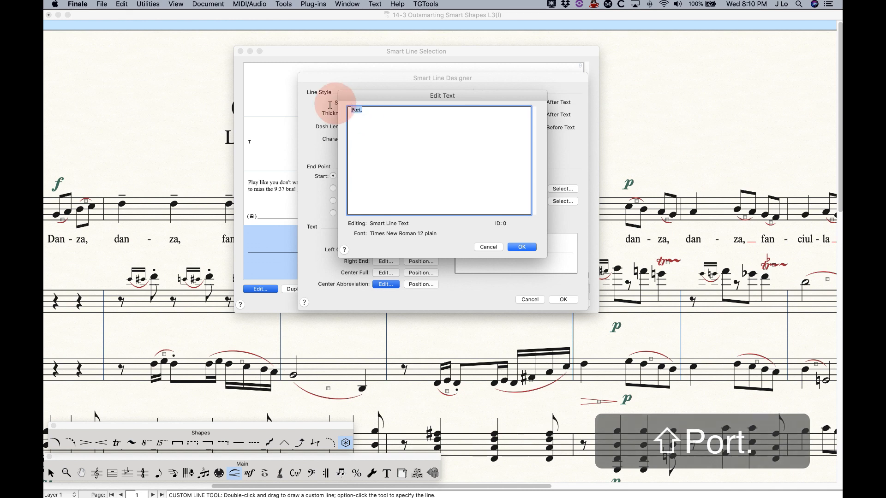
pyautogui.click(375, 4)
pyautogui.moveTo(406, 34)
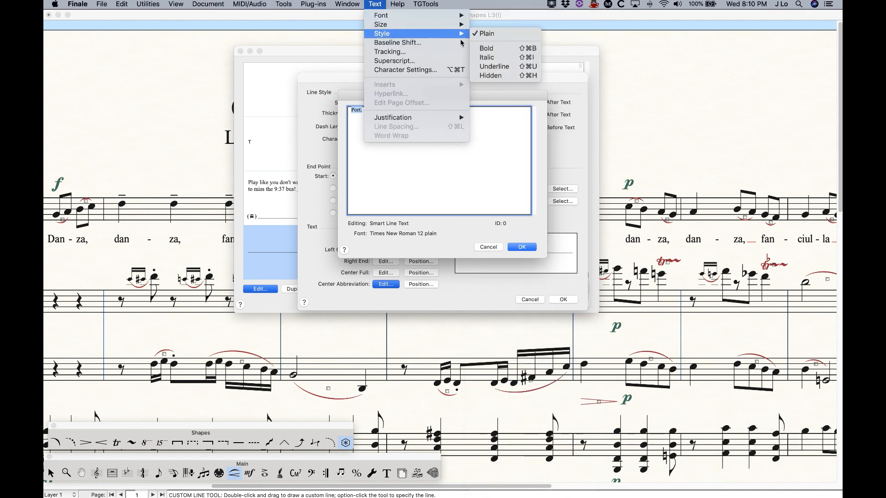
pyautogui.click(487, 57)
pyautogui.click(522, 246)
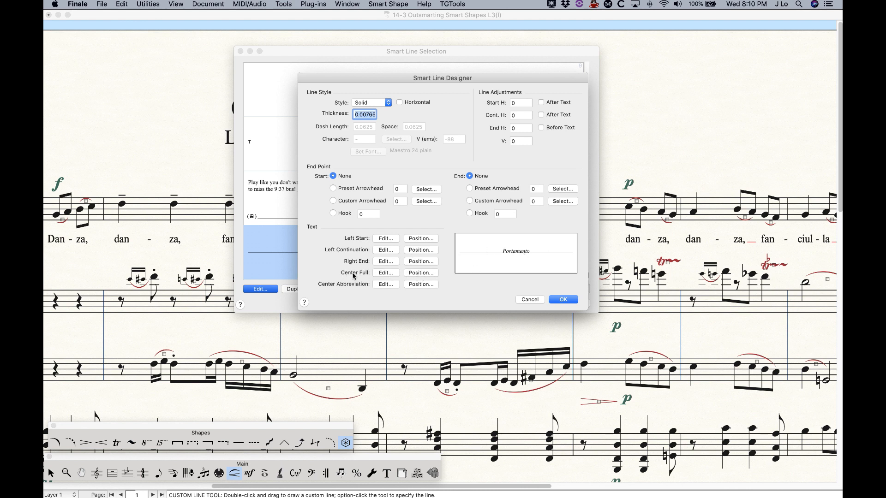
# Step: Position the Center Full "Portamento" text just above the line, with H at 0 and V at 0.04167
pyautogui.click(422, 274)
pyautogui.moveTo(391, 154); pyautogui.dragTo(391, 153)
pyautogui.write('0')
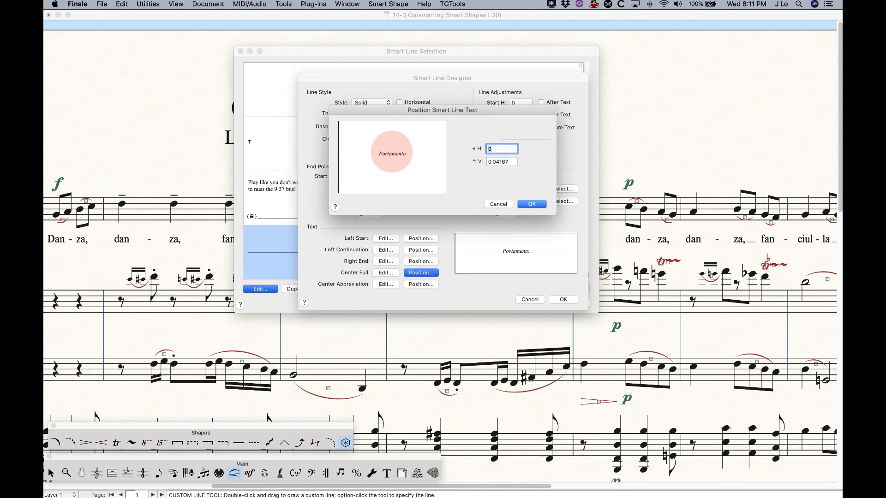
pyautogui.click(530, 204)
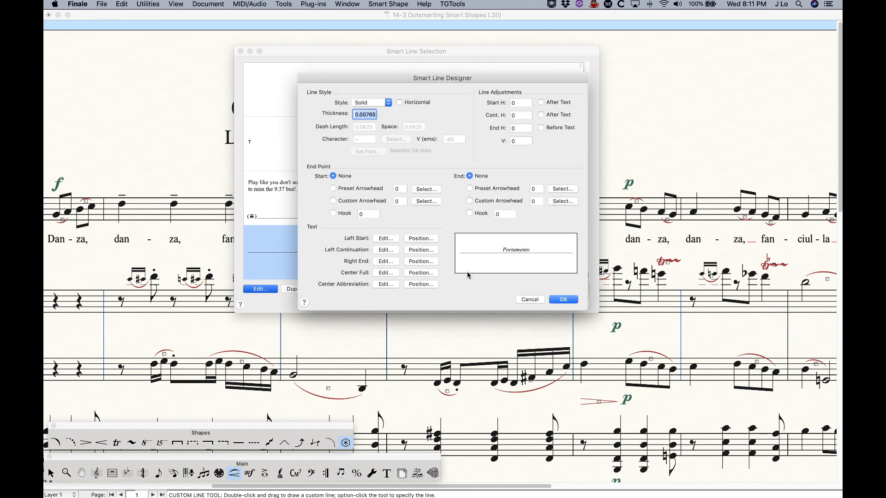
# Step: Position the Center Abbreviation text above the line with a vertical offset of .04 and accept it
pyautogui.click(425, 285)
pyautogui.click(458, 164)
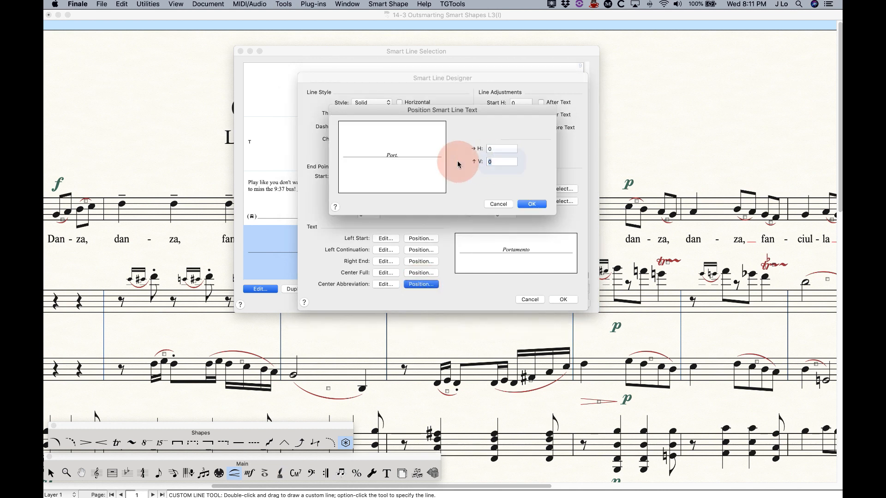
pyautogui.write('.04')
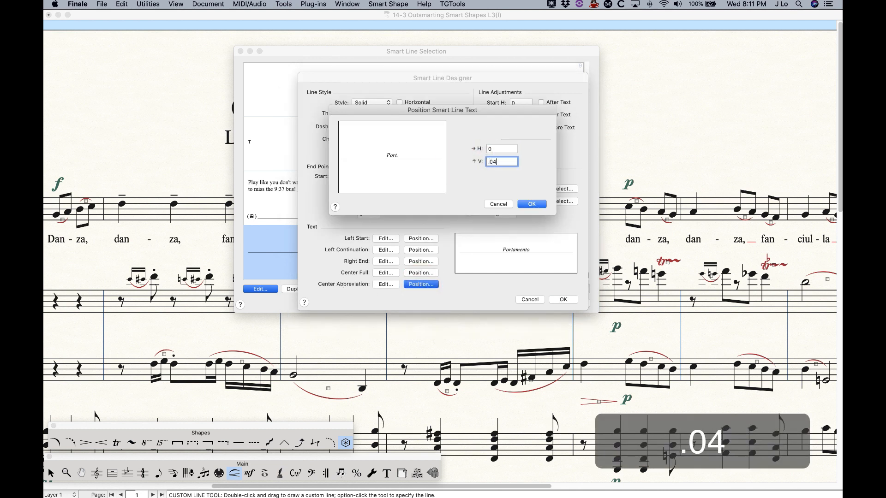
pyautogui.click(498, 151)
pyautogui.click(534, 205)
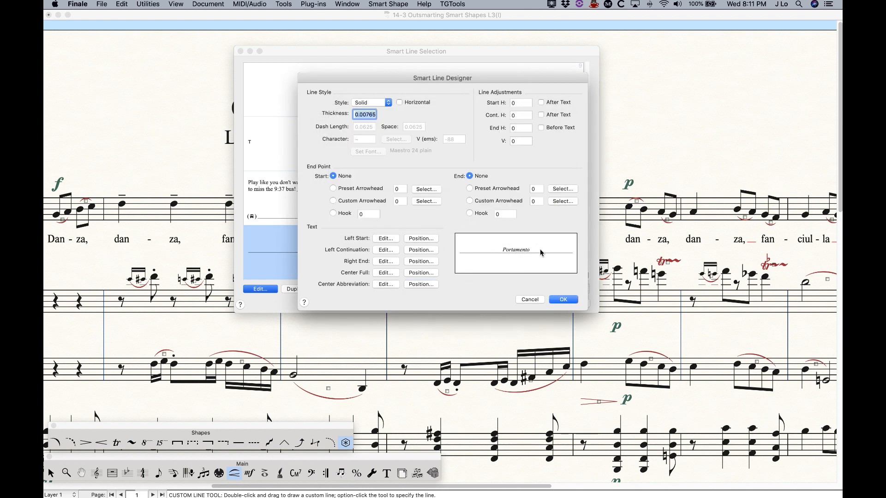
# Step: Accept the Portamento line design, select it as the Tab Slide line and confirm the Smart Shape Options
pyautogui.click(563, 299)
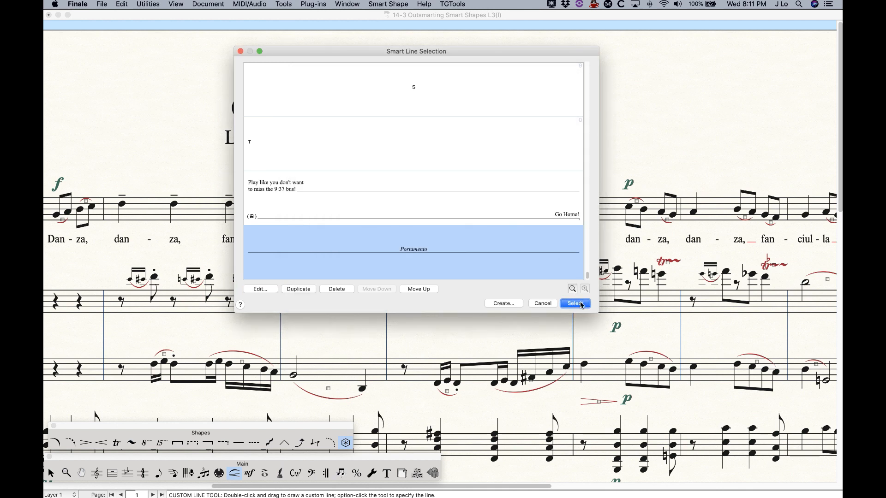
pyautogui.click(576, 304)
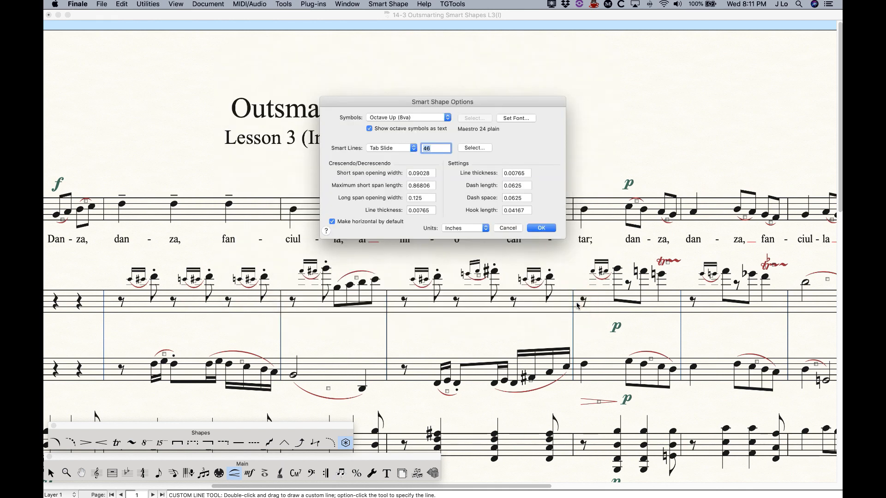
pyautogui.click(552, 231)
# Step: Add tab slides in the vocal staff from the notes on "dan-" after "tar;", "can-" and "za", and leave the Smart Shape tool
pyautogui.hscroll(5, 497, 320)
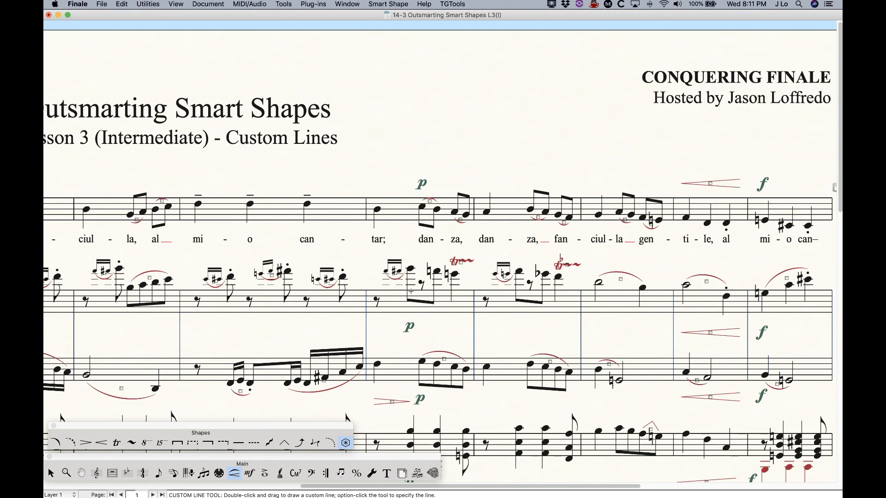
pyautogui.click(315, 444)
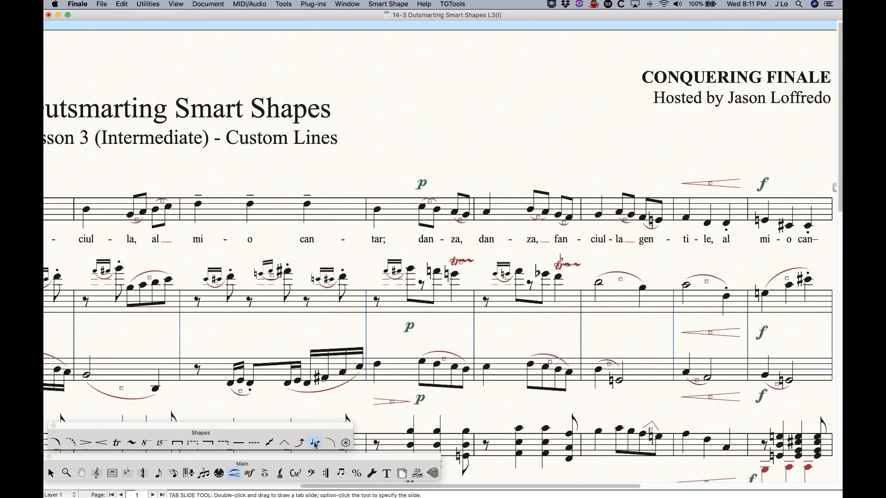
pyautogui.doubleClick(490, 215)
pyautogui.doubleClick(316, 224)
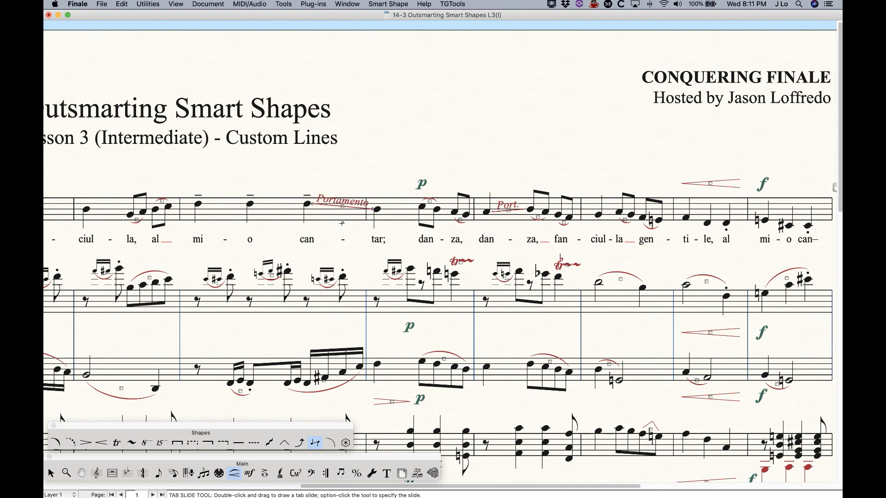
pyautogui.doubleClick(422, 206)
pyautogui.press('Escape')
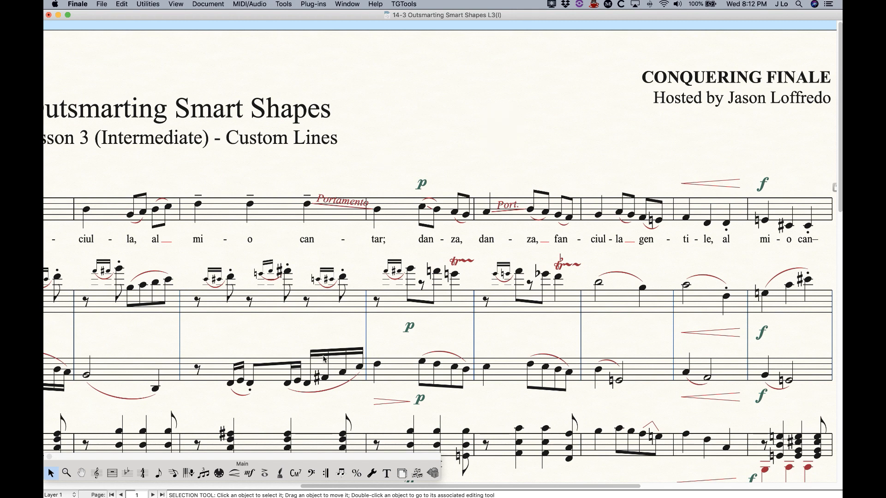
# Step: Reactivate the Smart Shape tool, set the smart line type to Custom Line in Smart Shape Options and open its line selection
pyautogui.click(235, 474)
pyautogui.scroll(-5, 296, 388)
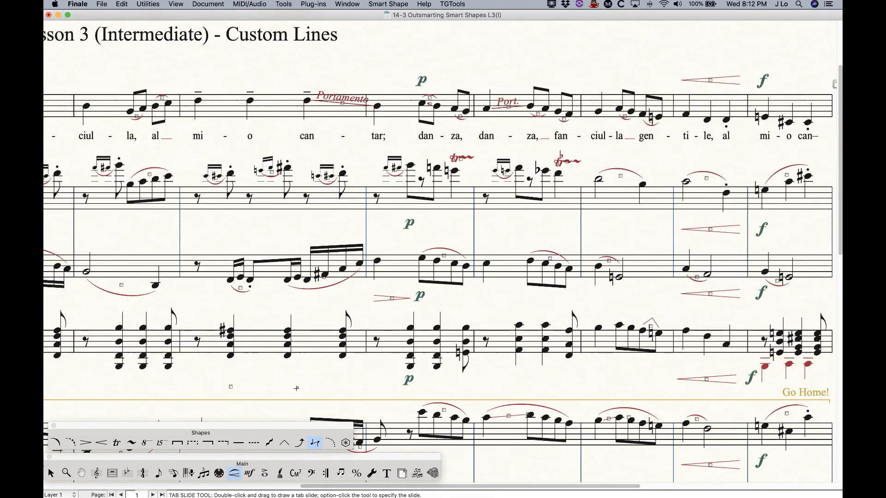
pyautogui.scroll(1, 299, 159)
pyautogui.click(388, 4)
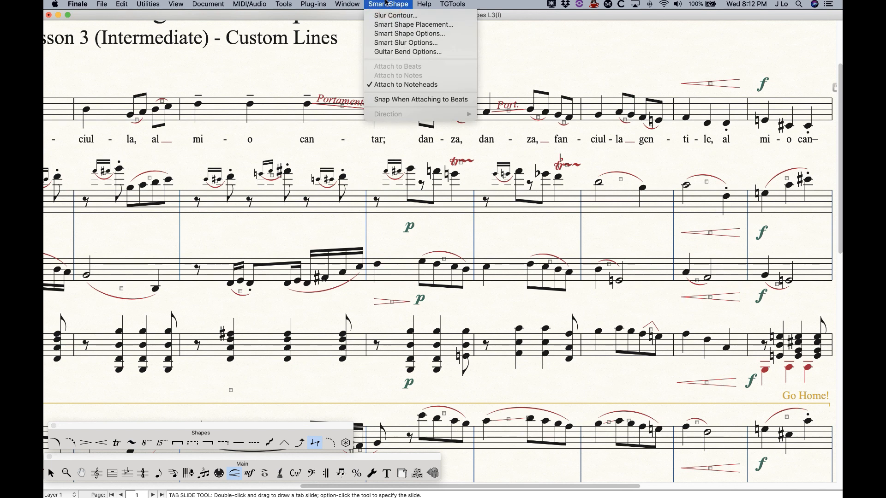
pyautogui.click(398, 34)
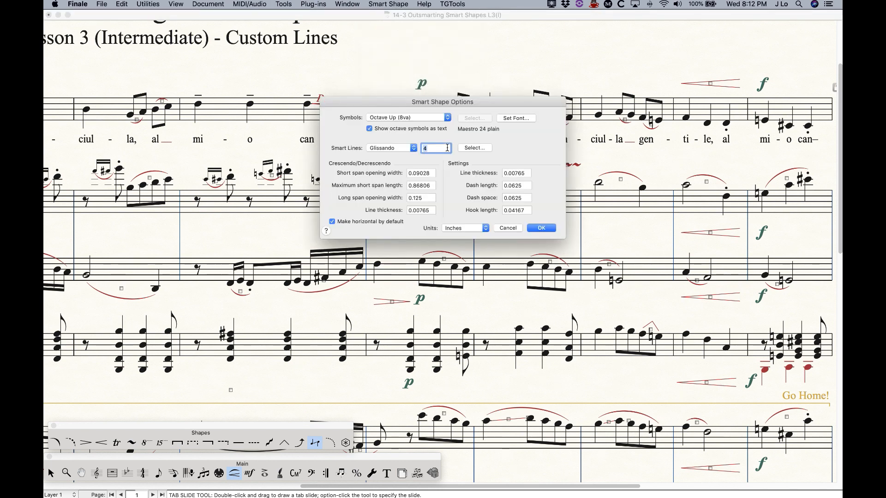
pyautogui.click(381, 148)
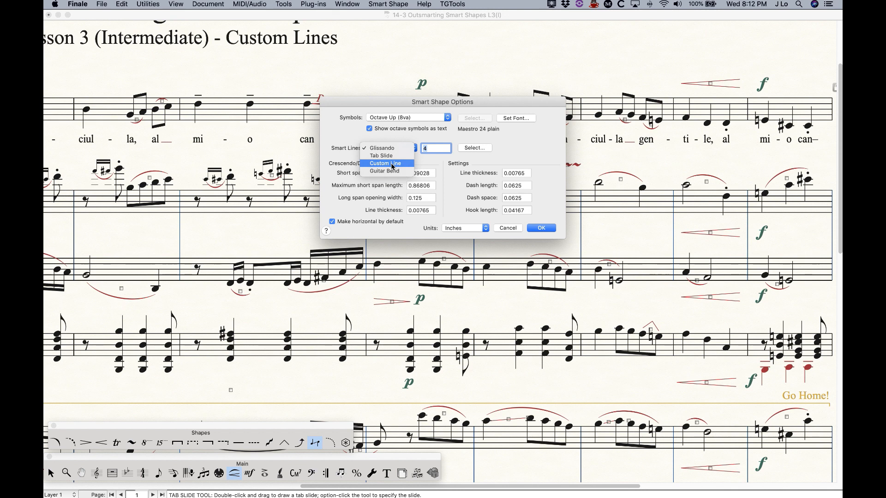
pyautogui.click(391, 165)
pyautogui.click(475, 148)
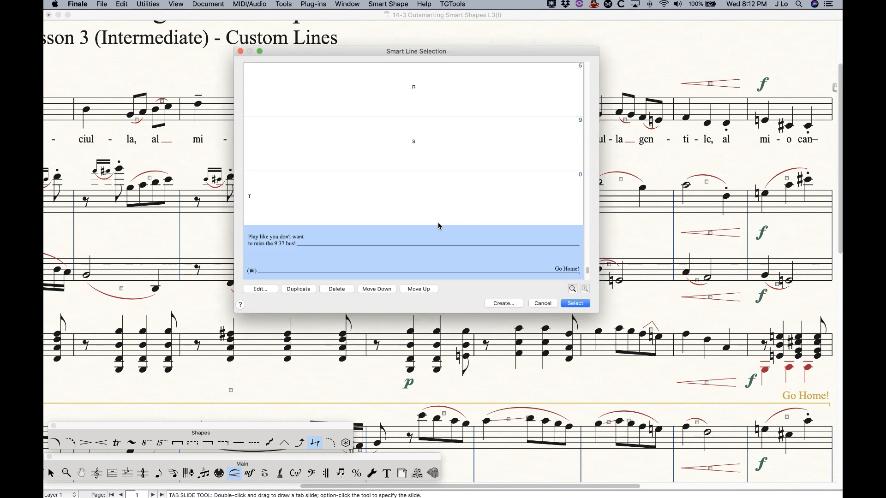
# Step: Duplicate the dashed Palm Mute / P.M. line and open the copy in the Smart Line Designer
pyautogui.scroll(-1, 439, 226)
pyautogui.scroll(11, 439, 227)
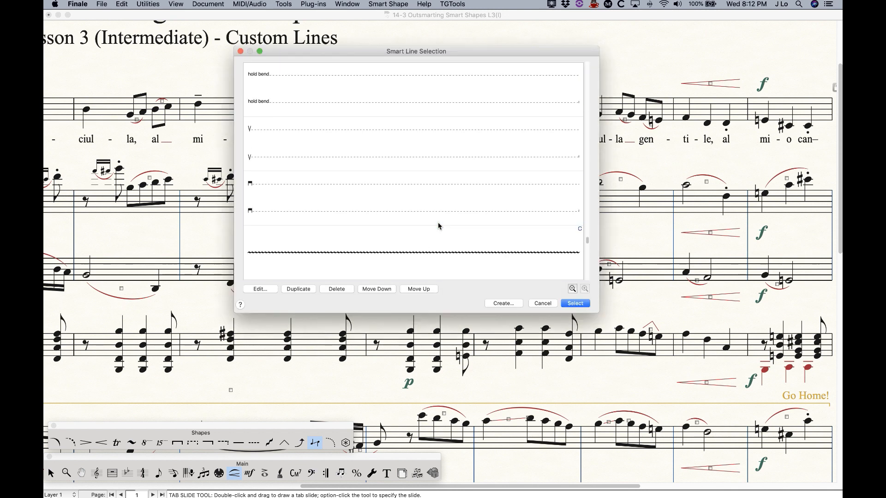
pyautogui.scroll(6, 438, 227)
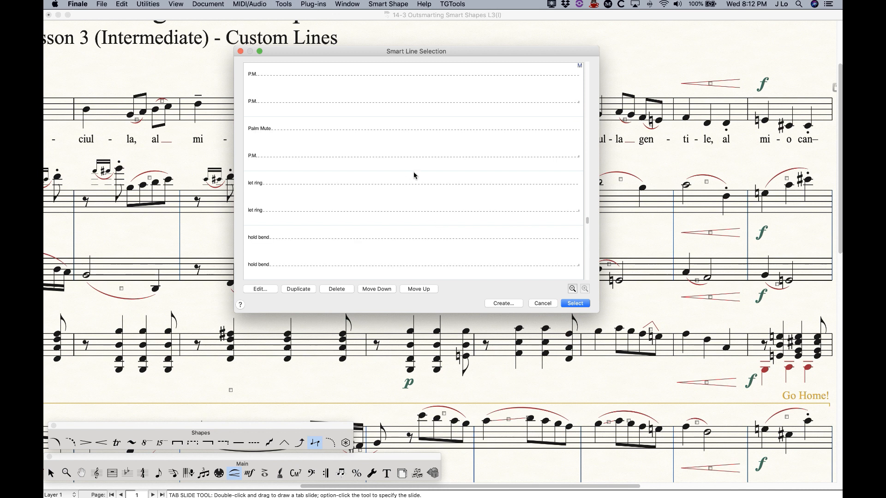
pyautogui.click(390, 145)
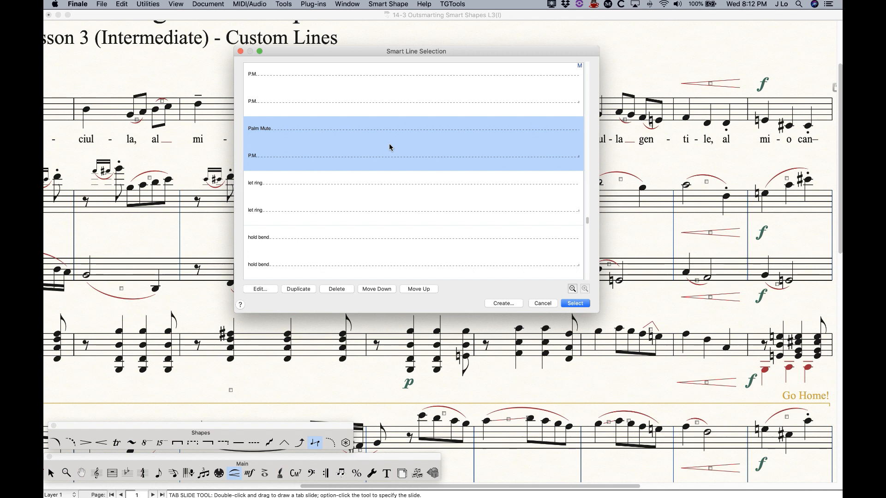
pyautogui.click(303, 291)
pyautogui.click(260, 289)
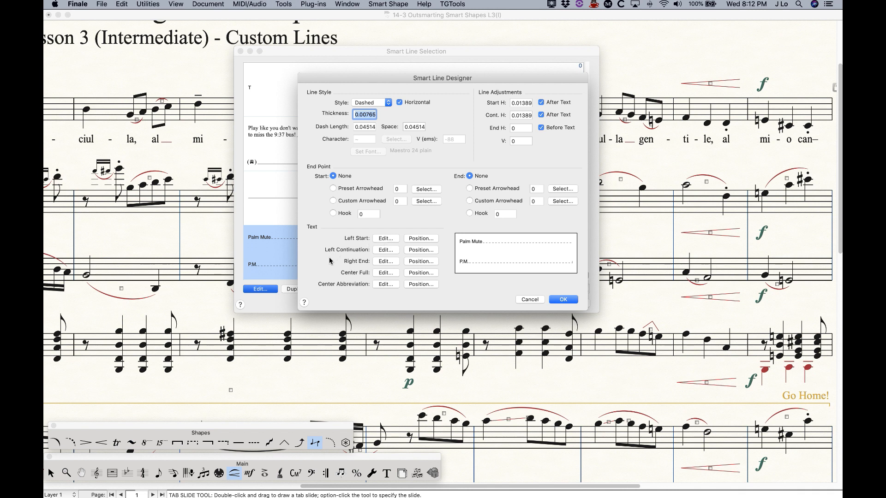
# Step: Set the Right End text of the Palm Mute line to size 10 and accept it
pyautogui.click(386, 261)
pyautogui.click(371, 135)
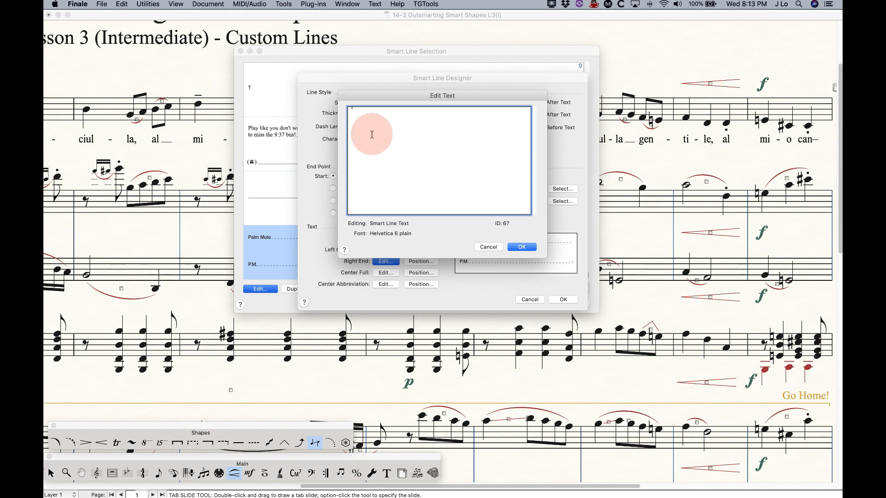
pyautogui.moveTo(368, 113); pyautogui.dragTo(324, 100)
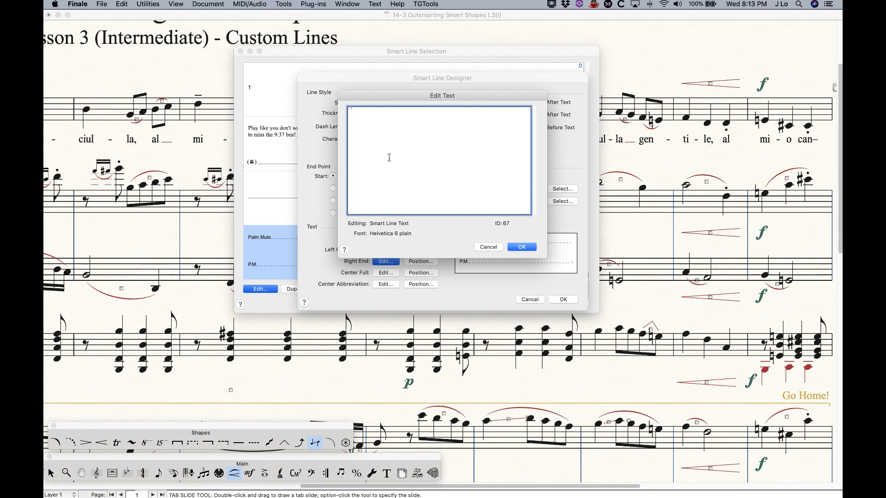
pyautogui.click(381, 4)
pyautogui.moveTo(406, 24)
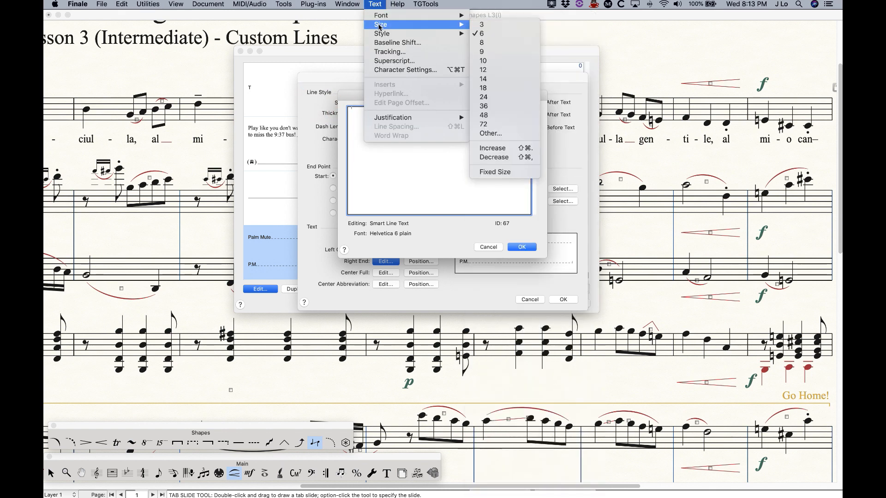
pyautogui.click(481, 60)
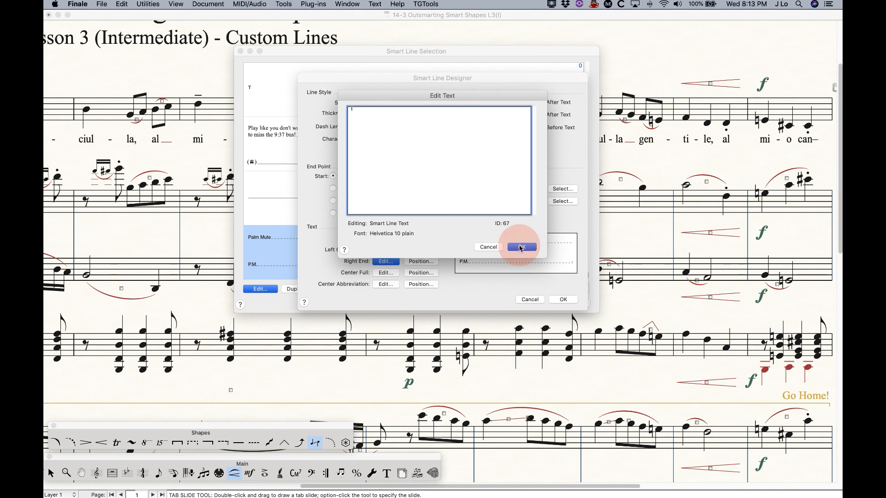
pyautogui.click(521, 248)
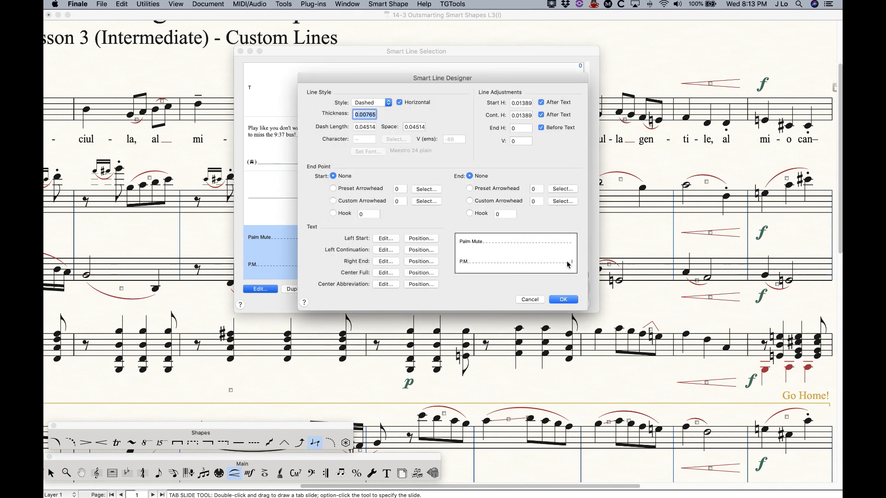
# Step: Reposition the Right End text to H 0 and V -0.04167 at the end of the dashed line
pyautogui.click(417, 261)
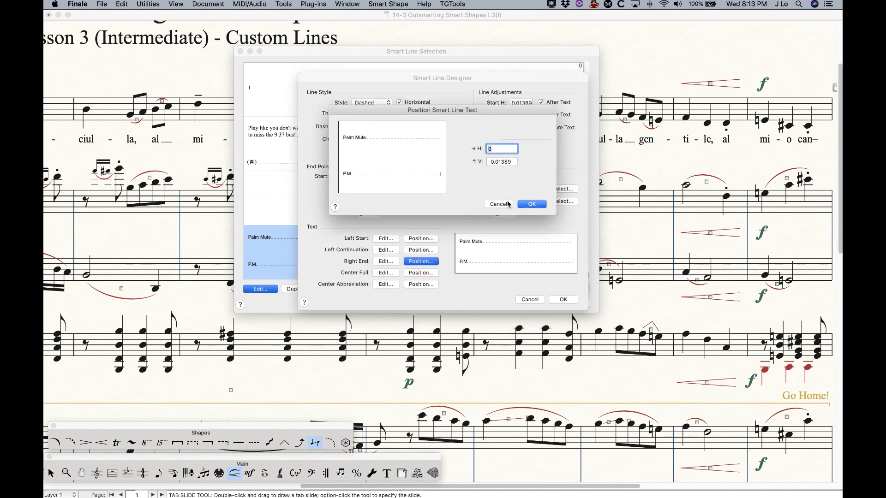
pyautogui.moveTo(438, 172); pyautogui.dragTo(439, 174)
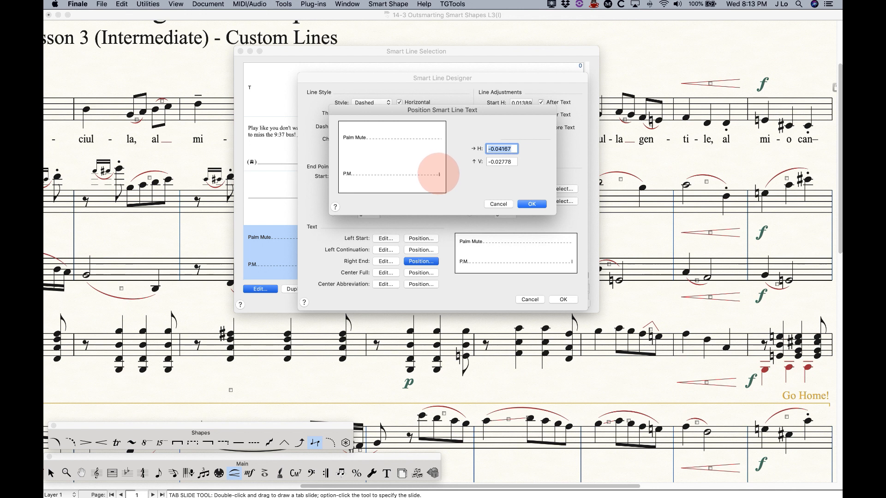
pyautogui.moveTo(438, 174); pyautogui.dragTo(441, 174)
pyautogui.moveTo(440, 174); pyautogui.dragTo(439, 174)
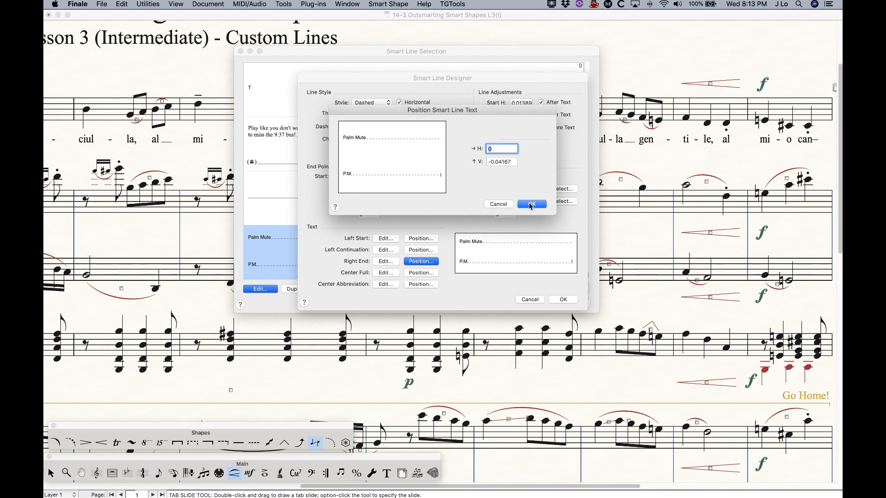
pyautogui.click(530, 204)
# Step: Accept the edited Palm Mute line, select it as the Custom Line and confirm the Smart Shape Options
pyautogui.click(566, 299)
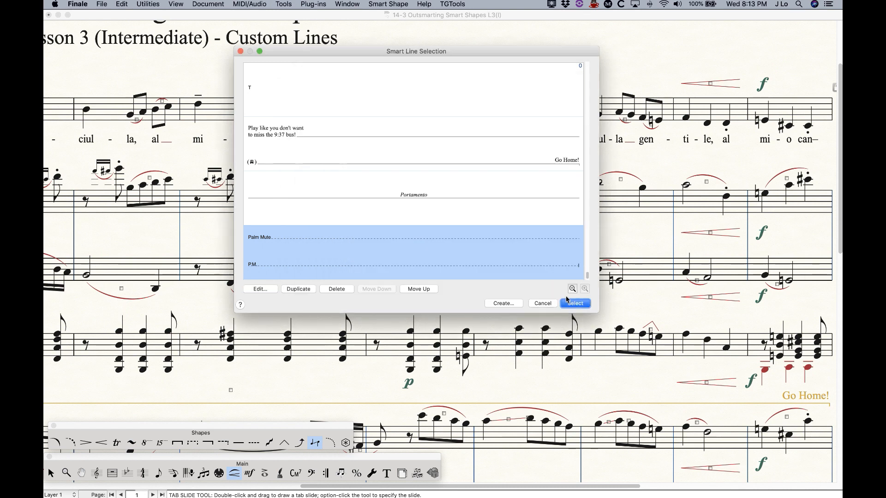
pyautogui.click(576, 303)
pyautogui.click(535, 227)
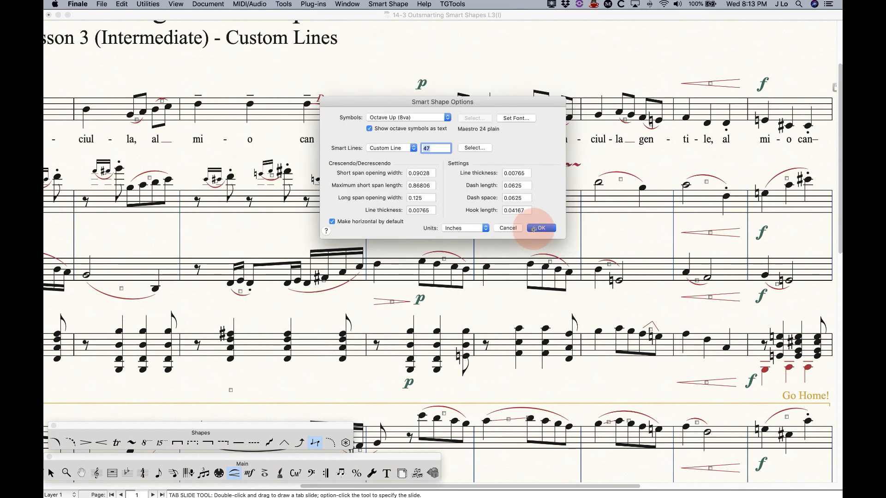
# Step: Delete the slanted Portamento line running between the Clarinet and Flute staves in measure 8
pyautogui.moveTo(485, 234); pyautogui.dragTo(534, 198)
pyautogui.press('=')
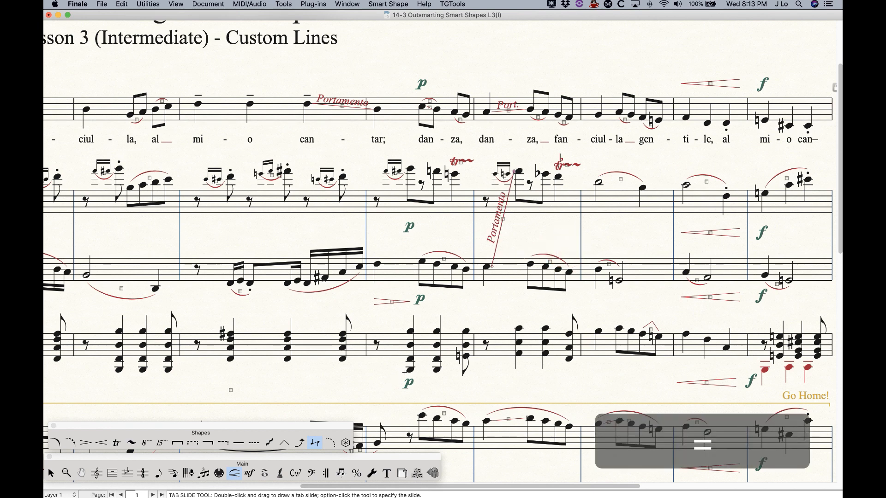
pyautogui.click(551, 224)
pyautogui.press('BackSpace')
# Step: Draw the custom dashed Palm Mute line below the Flute staff across measure 8 and switch to the Selection tool
pyautogui.click(347, 443)
pyautogui.doubleClick(485, 233)
pyautogui.moveTo(484, 233); pyautogui.dragTo(572, 242)
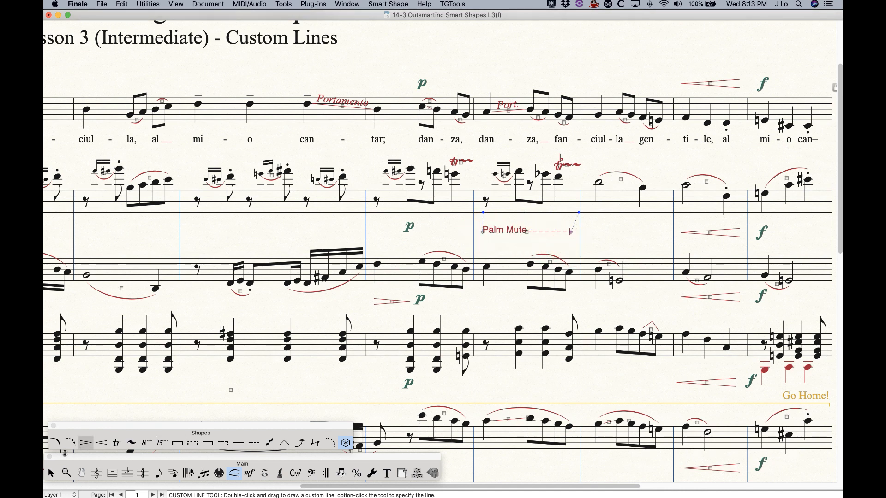
pyautogui.click(50, 474)
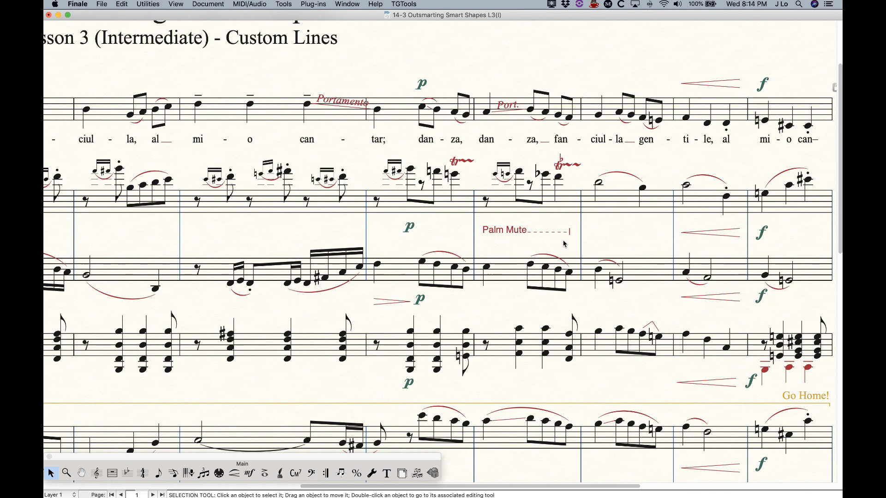
# Step: Set Smart Lines to Custom Line in the Smart Shape Options and open the dashed Palm Mute / P.M. line in the Smart Line Designer
pyautogui.press('super+minus')
pyautogui.press('super+minus')
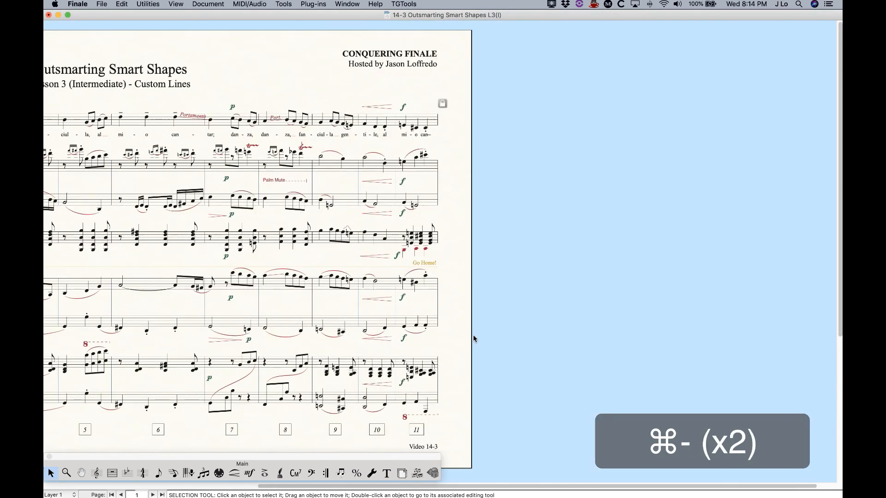
pyautogui.hscroll(-10, 470, 327)
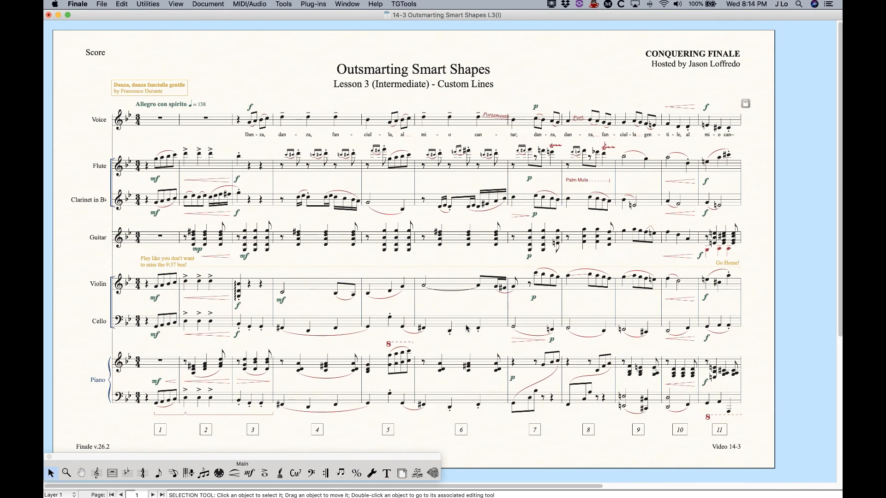
pyautogui.click(234, 473)
pyautogui.click(388, 4)
pyautogui.click(409, 34)
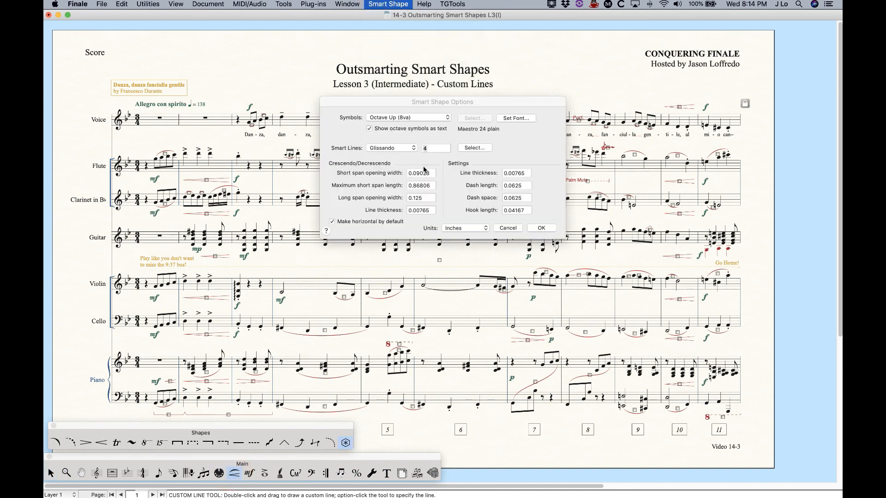
pyautogui.click(388, 148)
pyautogui.click(392, 171)
pyautogui.click(475, 147)
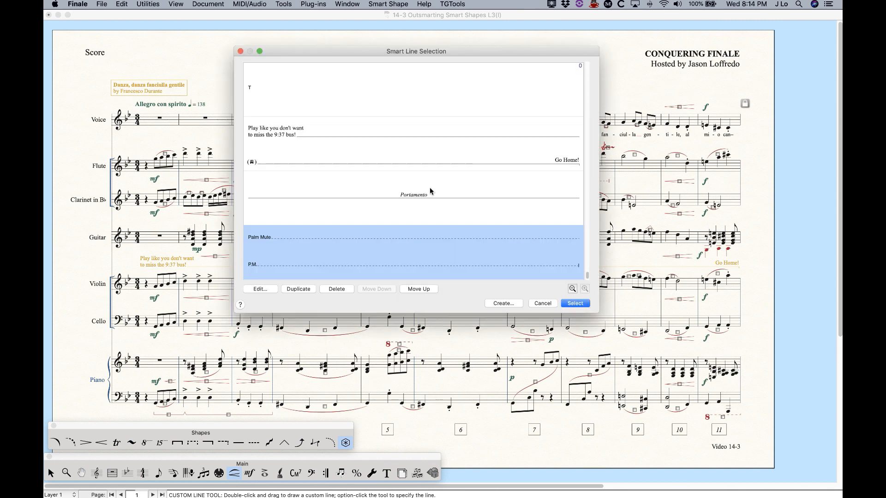
pyautogui.click(261, 289)
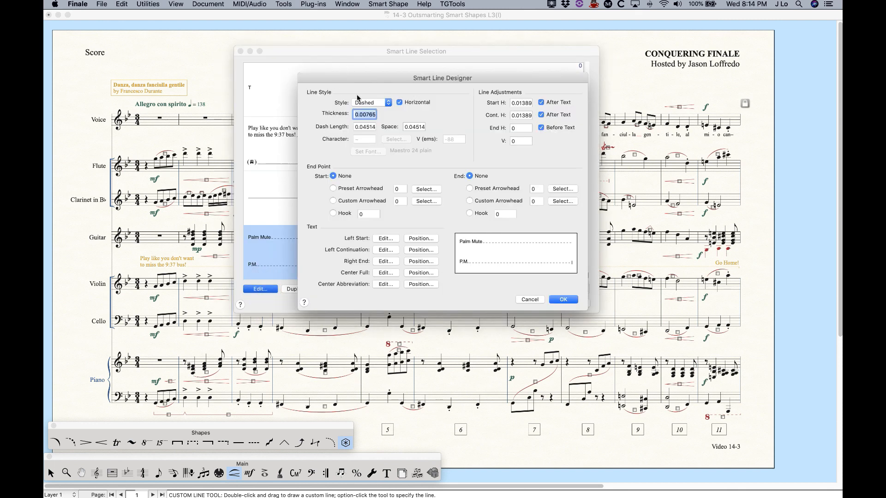
# Step: Review the line style choices available for the Palm Mute line, keeping Dashed
pyautogui.click(363, 103)
pyautogui.click(324, 105)
pyautogui.click(376, 105)
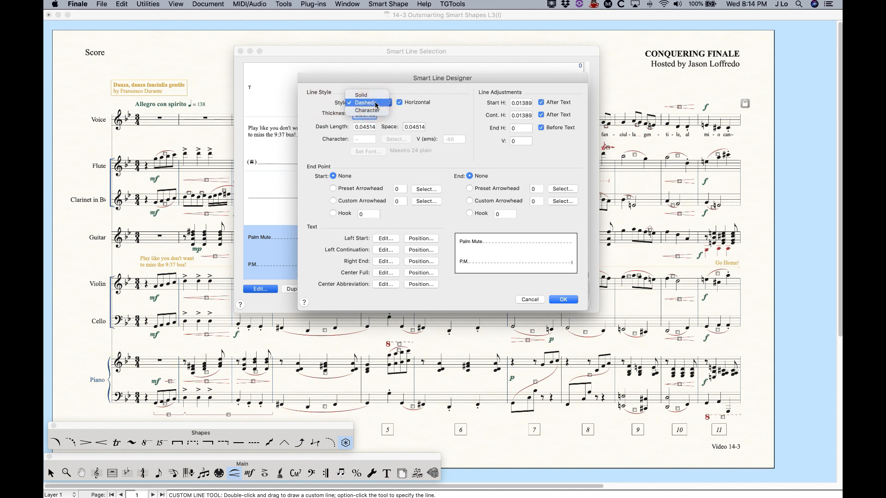
pyautogui.click(325, 105)
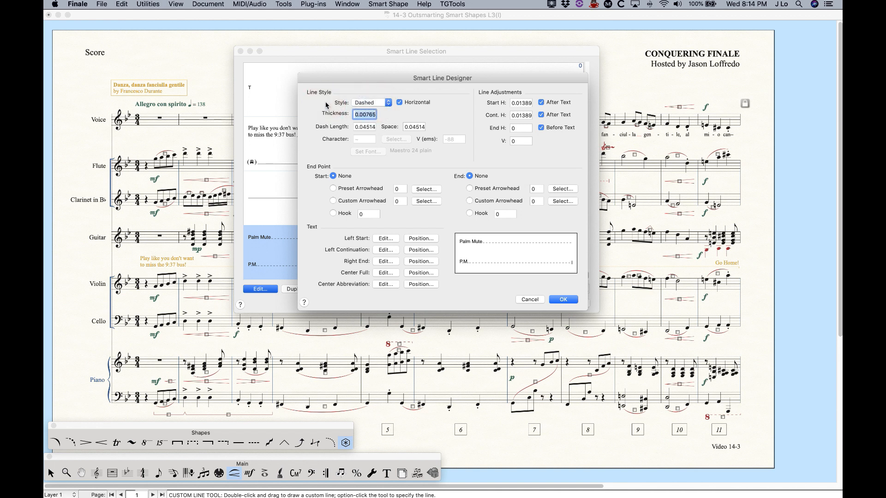